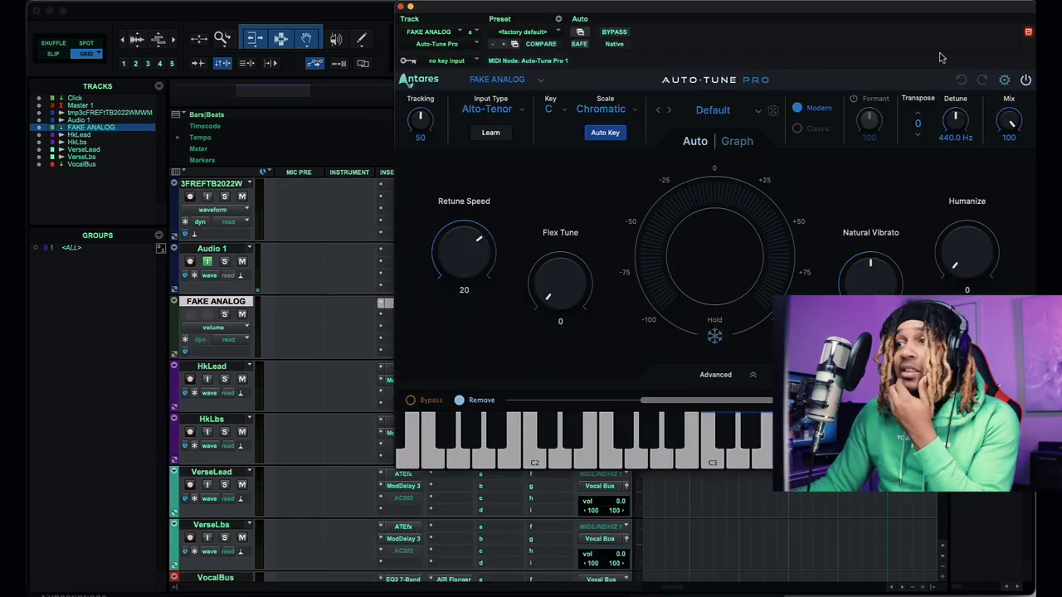
Step: Look over the Auto-Tune Pro and Tube-Tech CL 1B compressor settings on the FAKE ANALOG track
left_click(1006, 81)
left_click(949, 194)
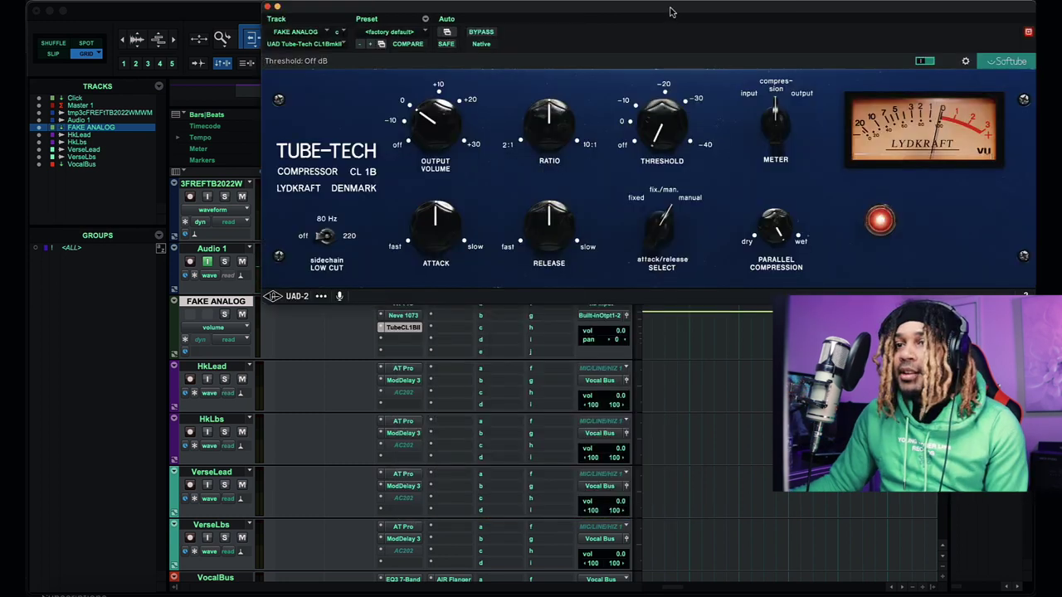
left_click_drag(673, 12, 602, 228)
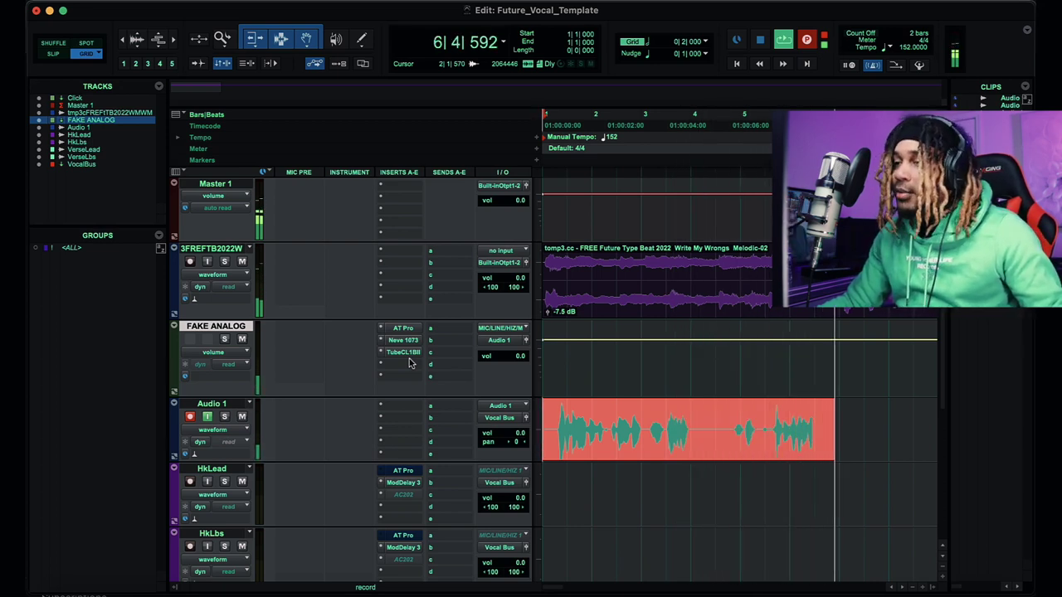
Step: Record the opening vocal take on Audio 1 and move the clip to the HkLead track
key("r")
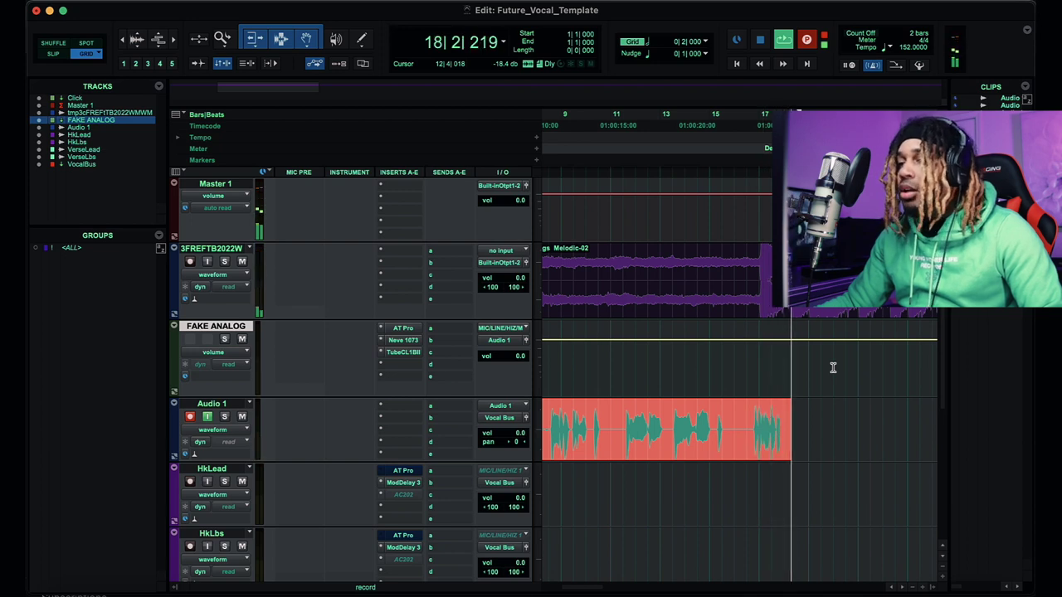
key("space")
left_click_drag(766, 452, 766, 485)
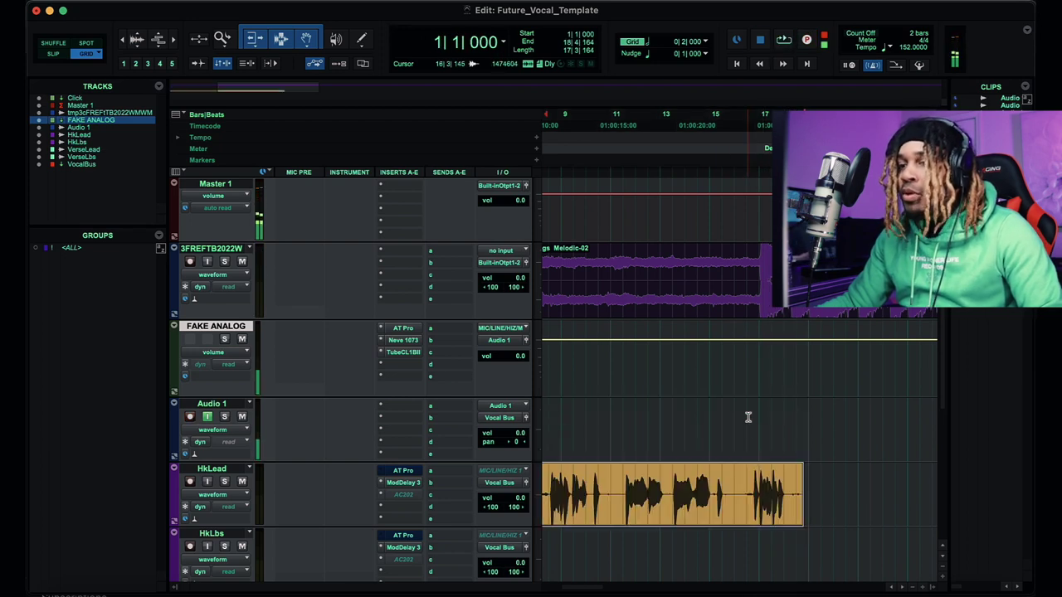
Step: Play back the HkLead vocal from bar 16 and trim the clip's end to bar 18
left_click(739, 415)
key("space")
key("t")
key("t")
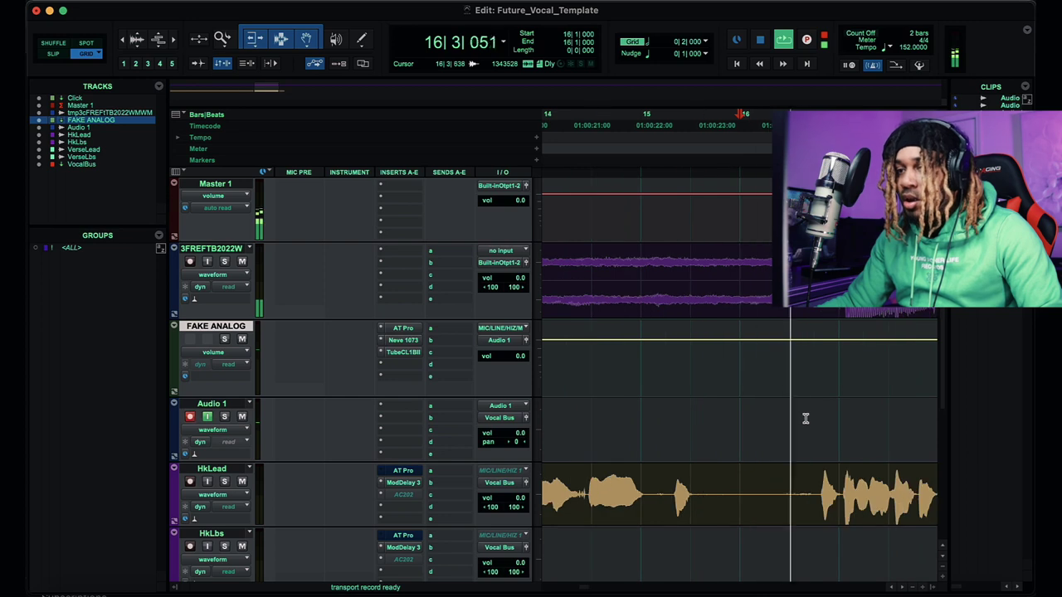
scroll(806, 419, "right", 2)
scroll(805, 419, "right", 2)
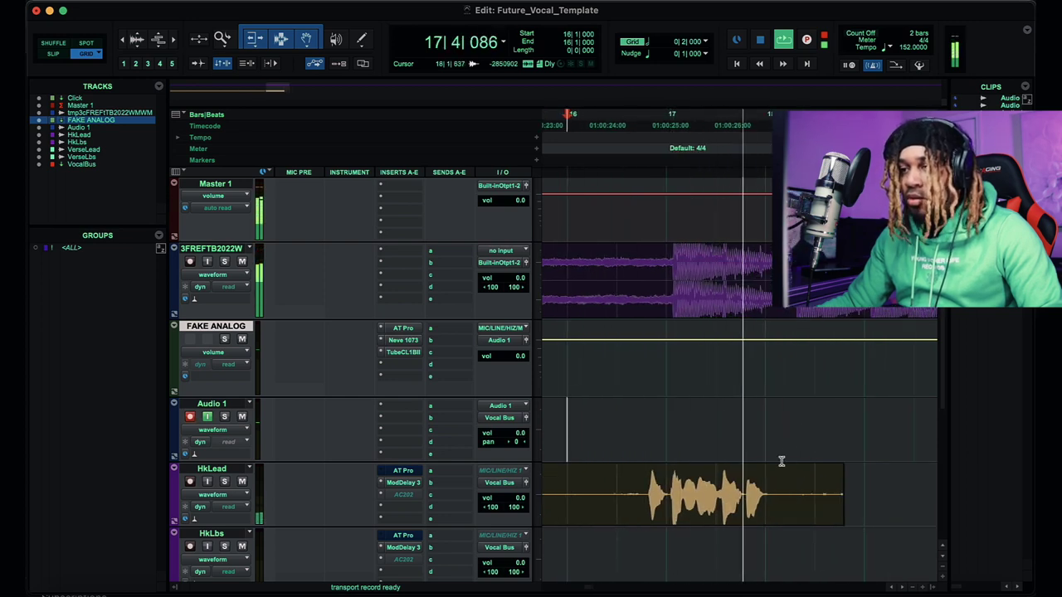
key("super+bracketleft")
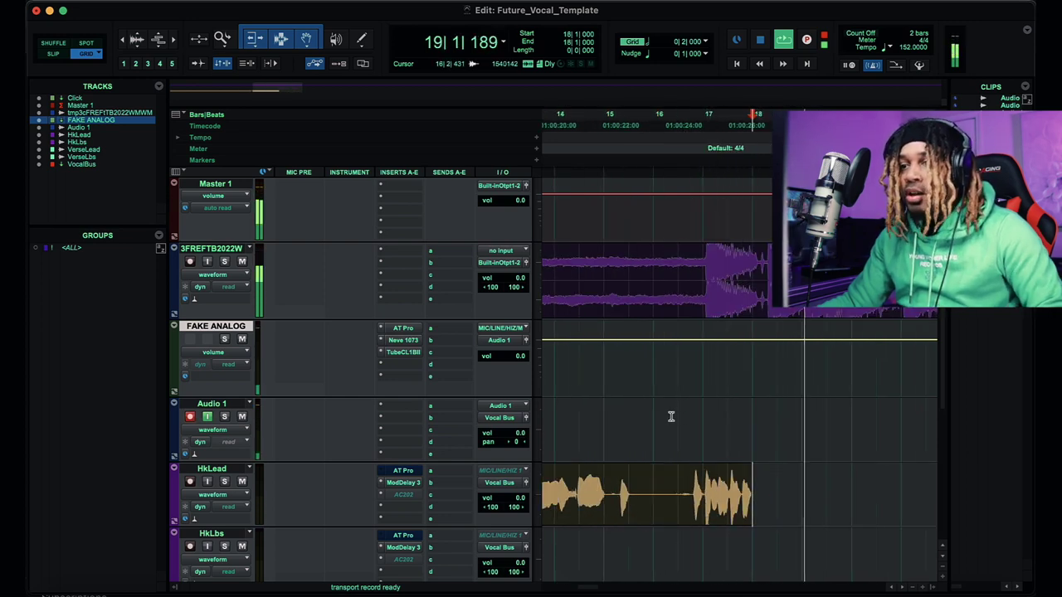
Step: Record a response vocal on Audio 1 from bar 16, trim its start to bar 18, and move it to HkLbs
key("space")
key("super+space")
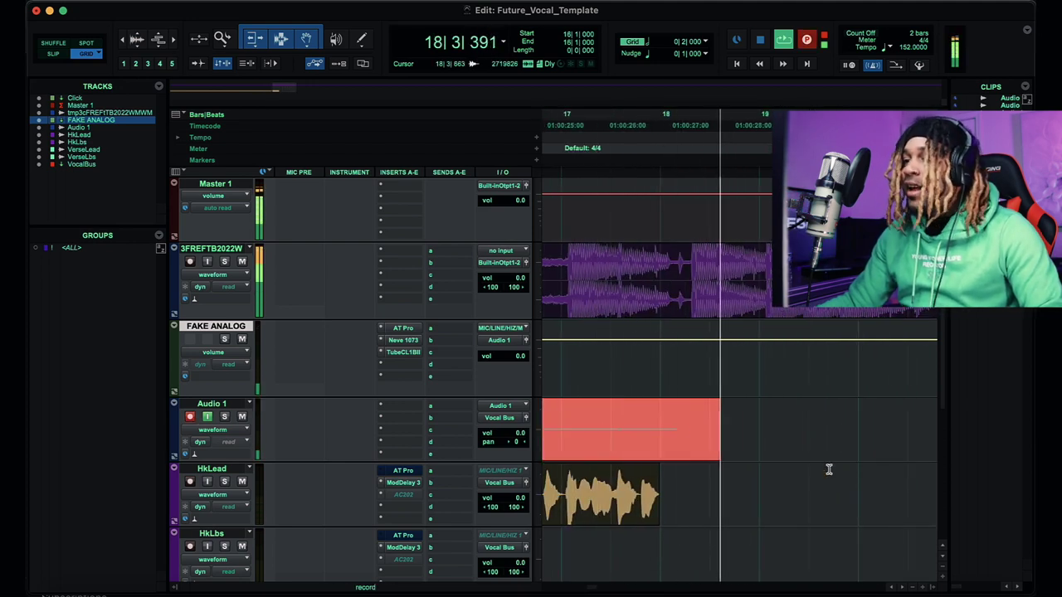
key("space")
key("a")
left_click_drag(720, 457, 721, 564)
key("r")
Step: Try another vocal take on Audio 1 from bar 17 and delete the recorded clip
left_click(598, 412)
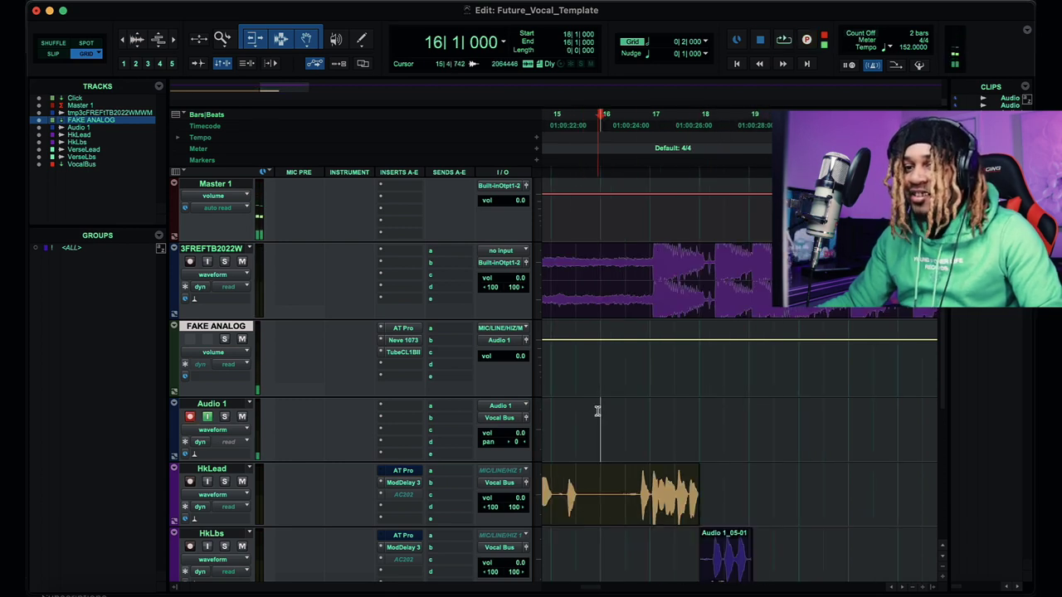
key("space")
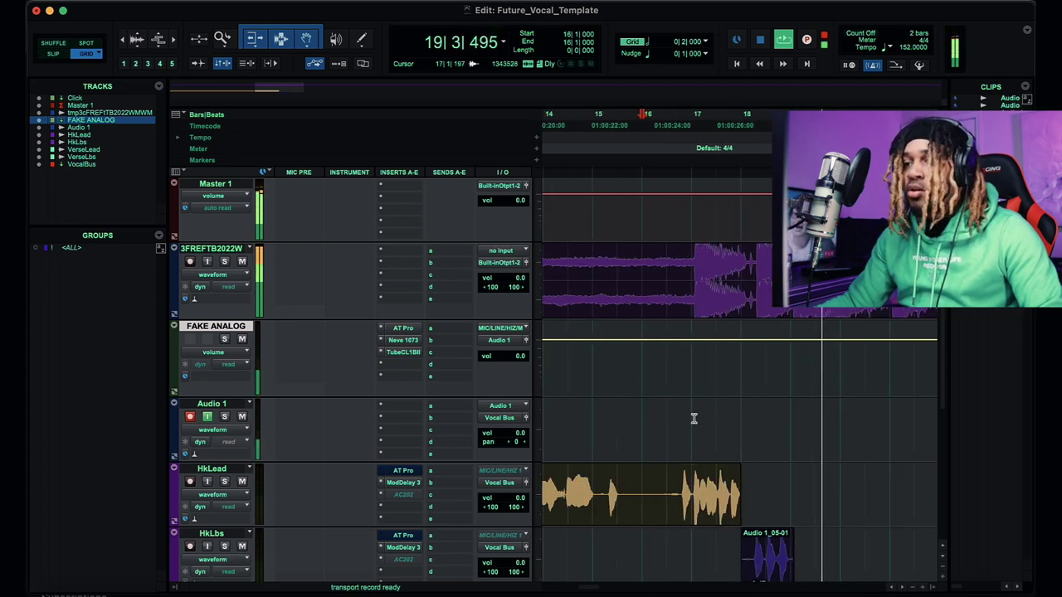
key("super+space")
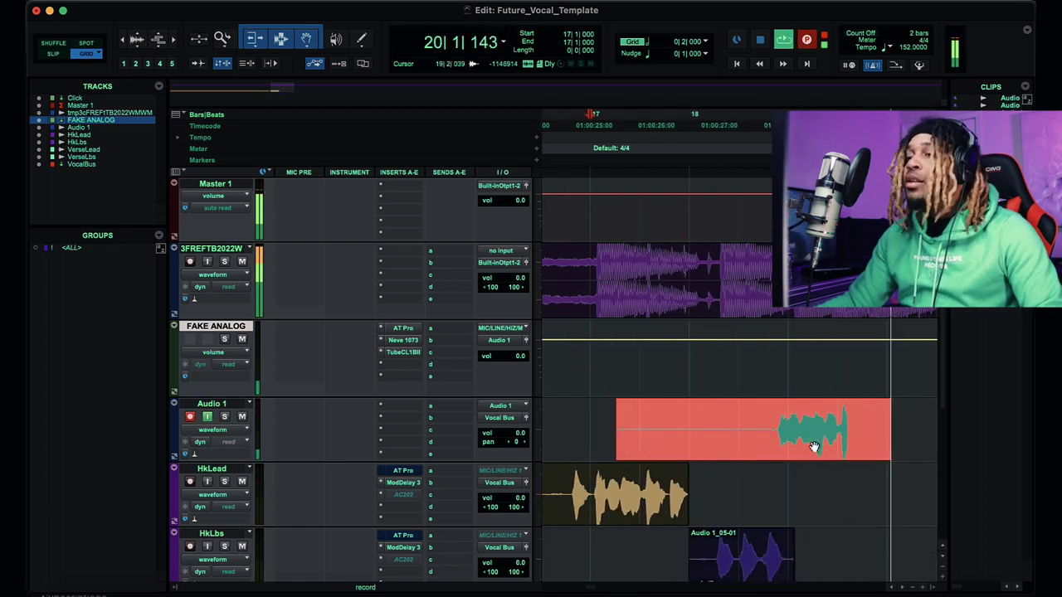
key("space")
key("space")
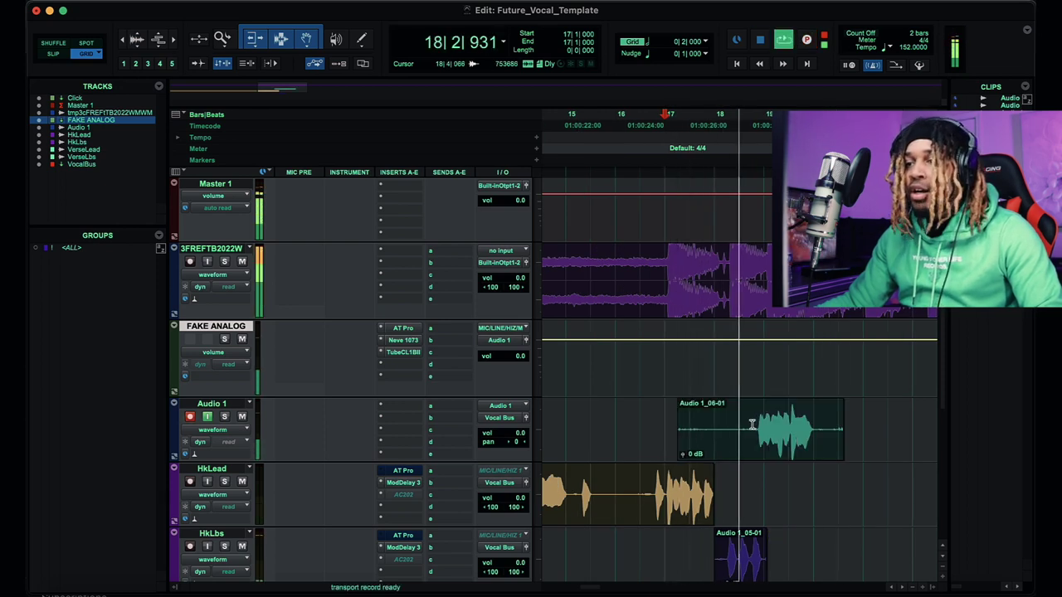
left_click(779, 451)
key("Delete")
Step: Record a new take on Audio 1 from 16|3|000, trim its start to 18|3|000, and move it to HkLead
key("super+space")
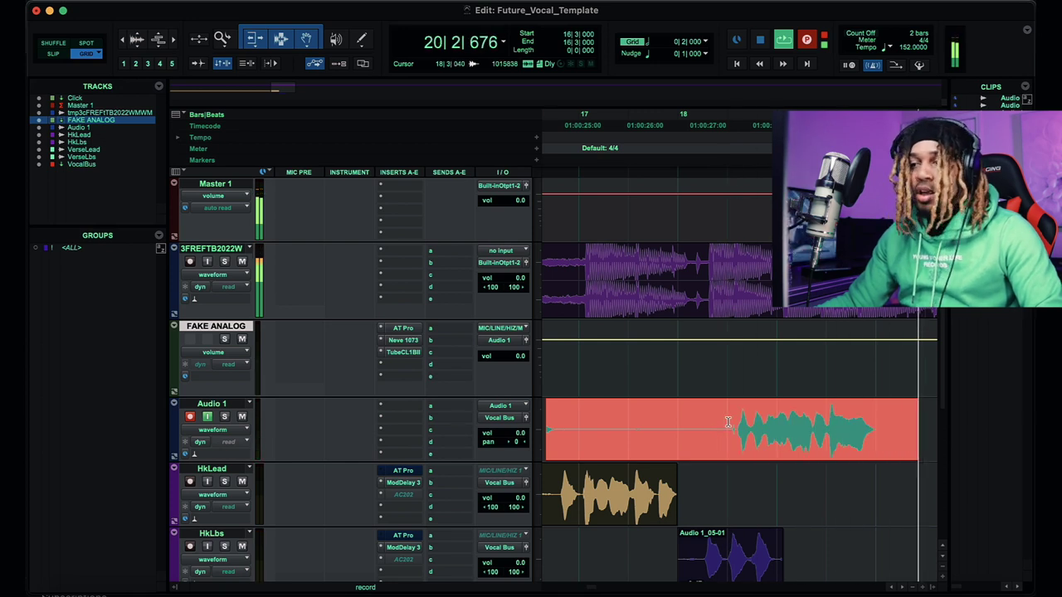
key("space")
left_click(729, 424)
key("a")
left_click_drag(784, 449, 786, 493)
Step: Play back the second HkLead clip and trim its end to bar 20
key("e")
key("e")
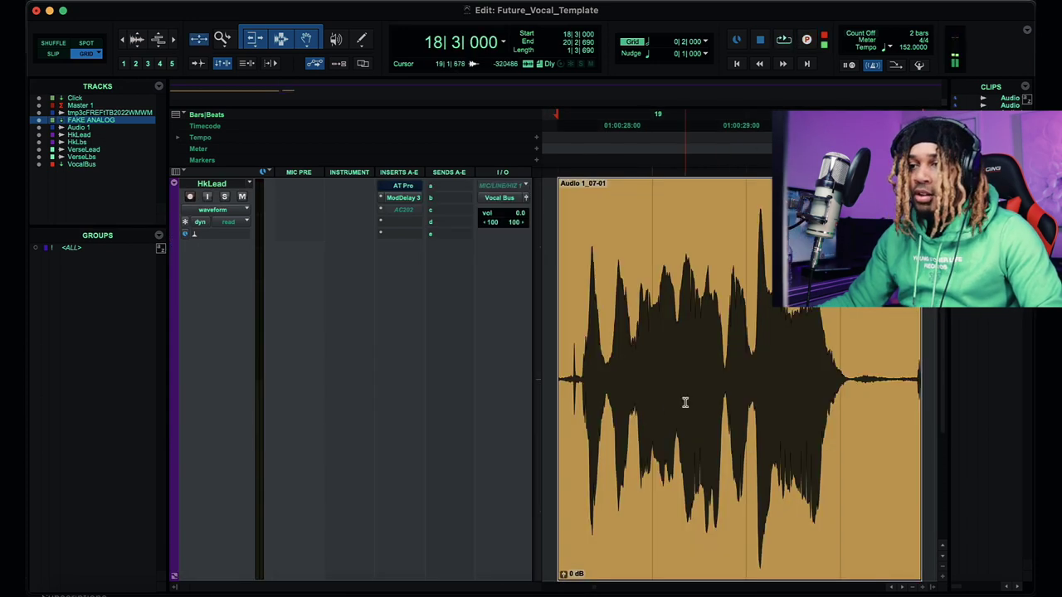
key("space")
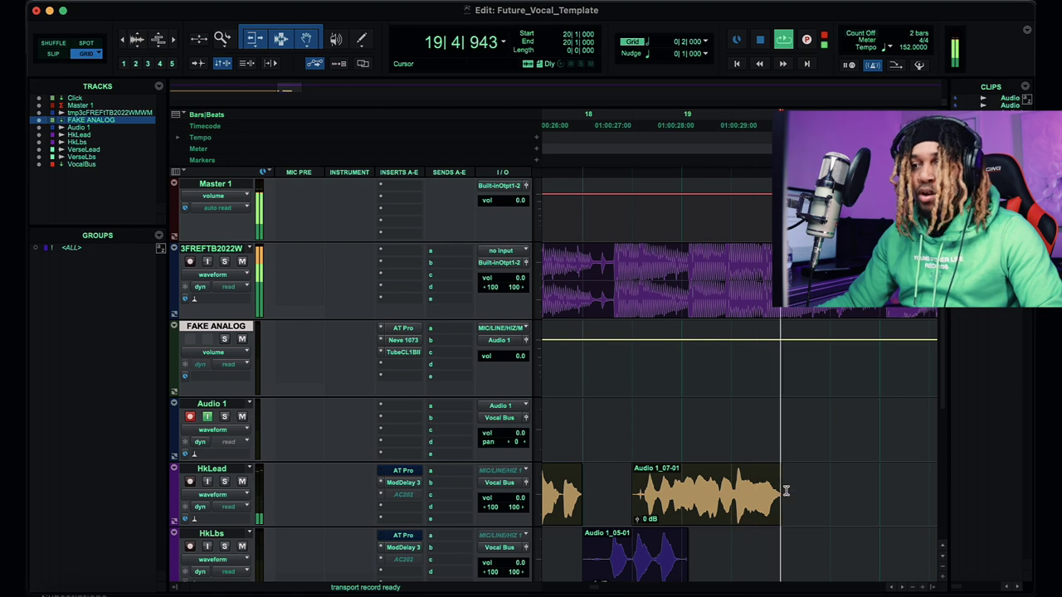
key("r")
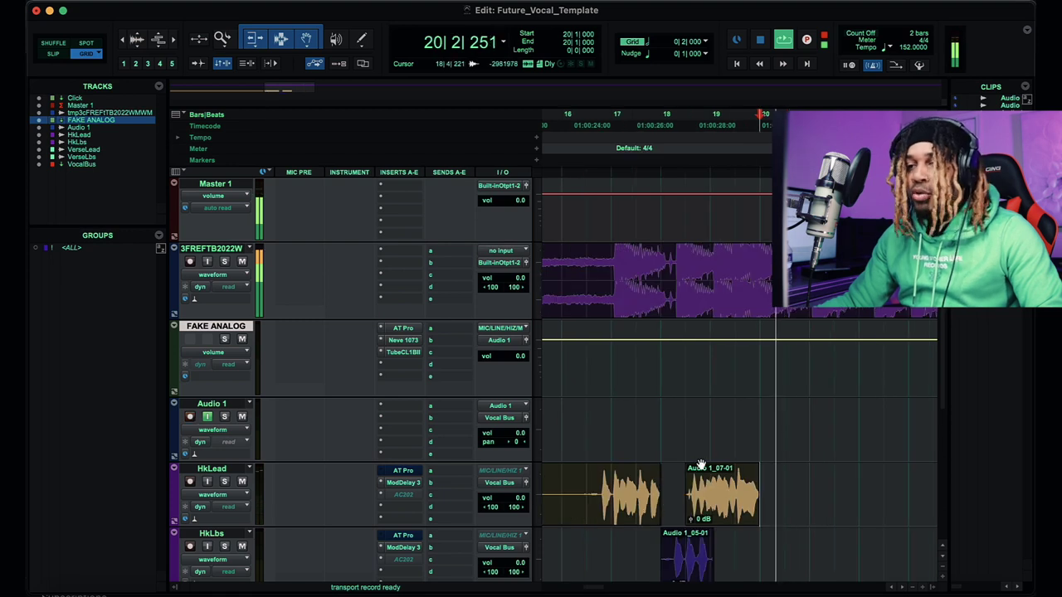
Step: Record the next response vocal on Audio 1 from 18|3|000, trim its start to bar 20, and move it to HkLbs
left_click(680, 420)
key("super+space")
key("t")
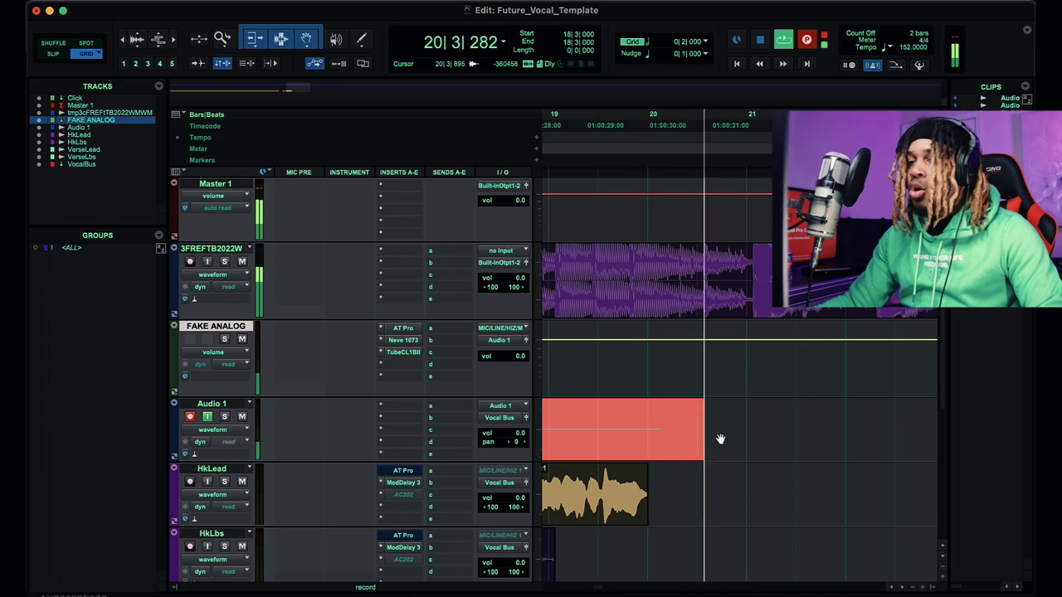
key("space")
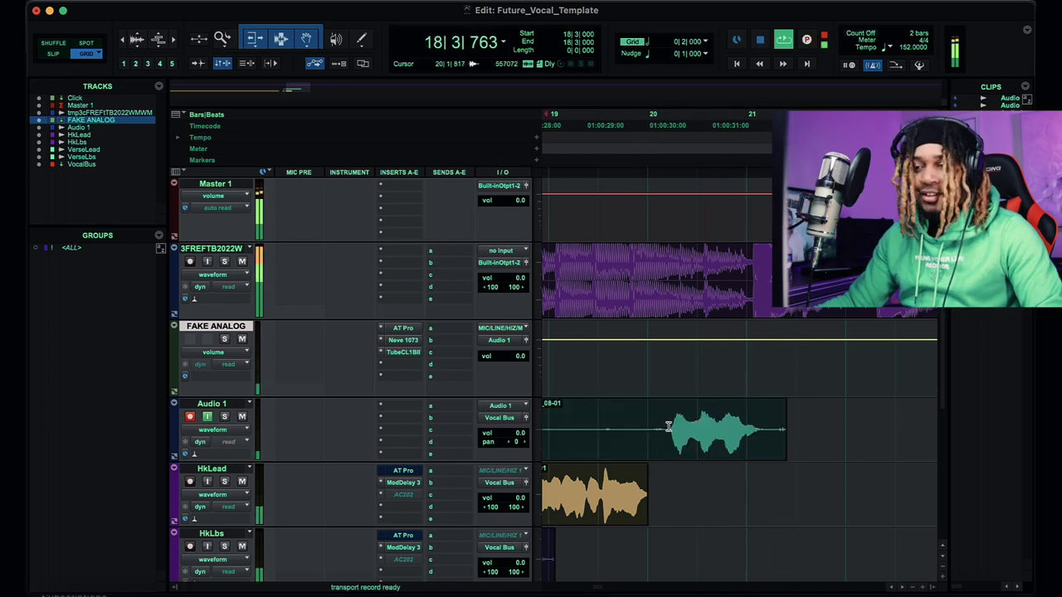
left_click_drag(721, 448, 740, 551)
Step: Play back the second HkLbs clip and trim its end to bar 21
key("t")
key("t")
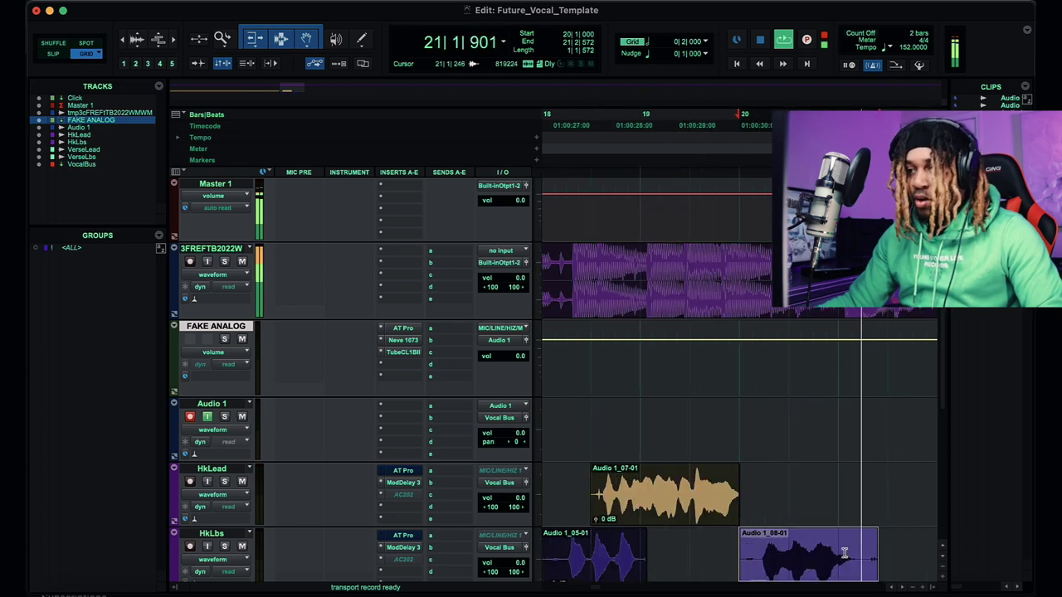
key("super+bracketleft")
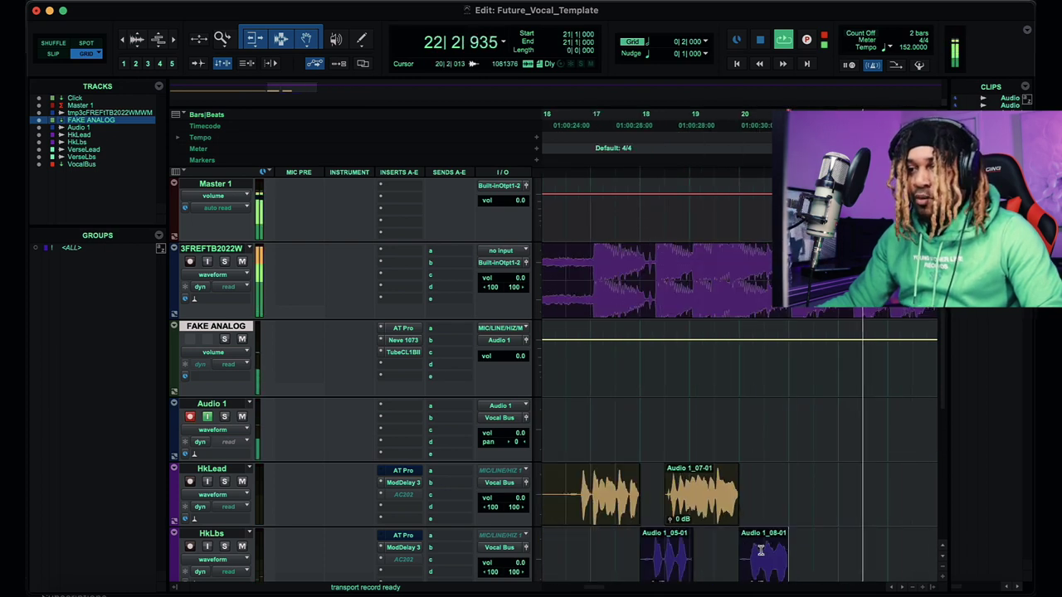
Step: Start recording another vocal pass on Audio 1 from 16|3|000
left_click(567, 415)
key("space")
key("super+space")
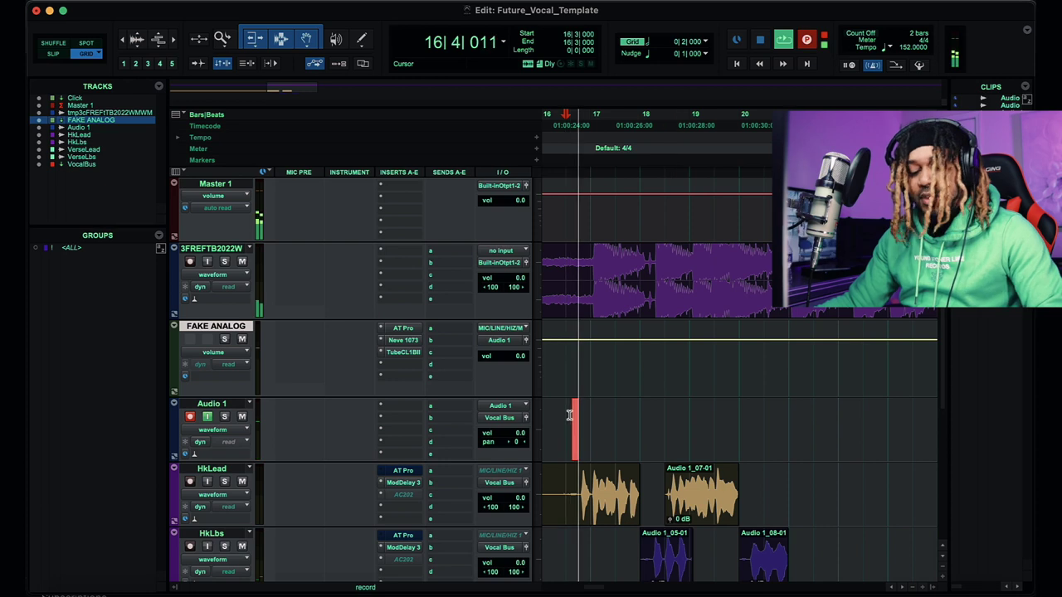
key("t")
scroll(714, 434, "down", 3)
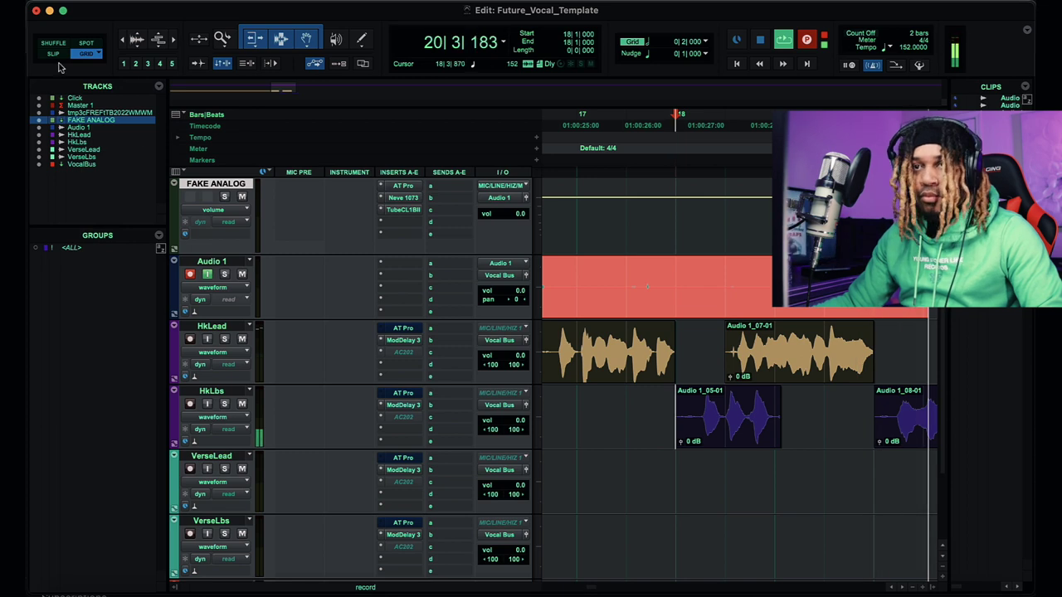
Step: In Slip edit mode, trim the start of the first HkLbs clip to 18|1|870 and discard the take being recorded on Audio 1
key("F2")
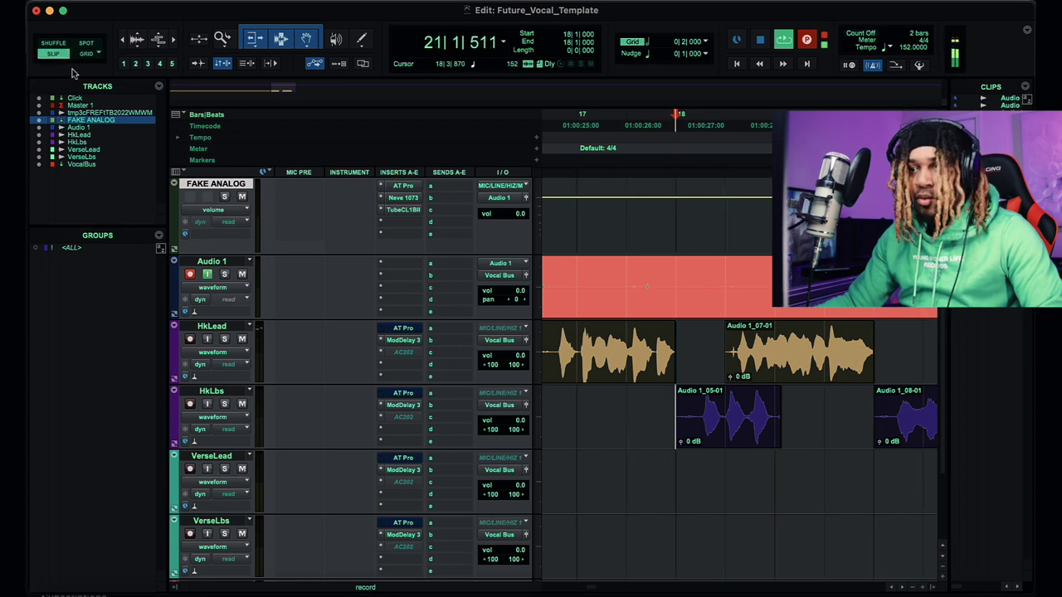
left_click(697, 404)
key("a")
key("r")
key("space")
key("super+z")
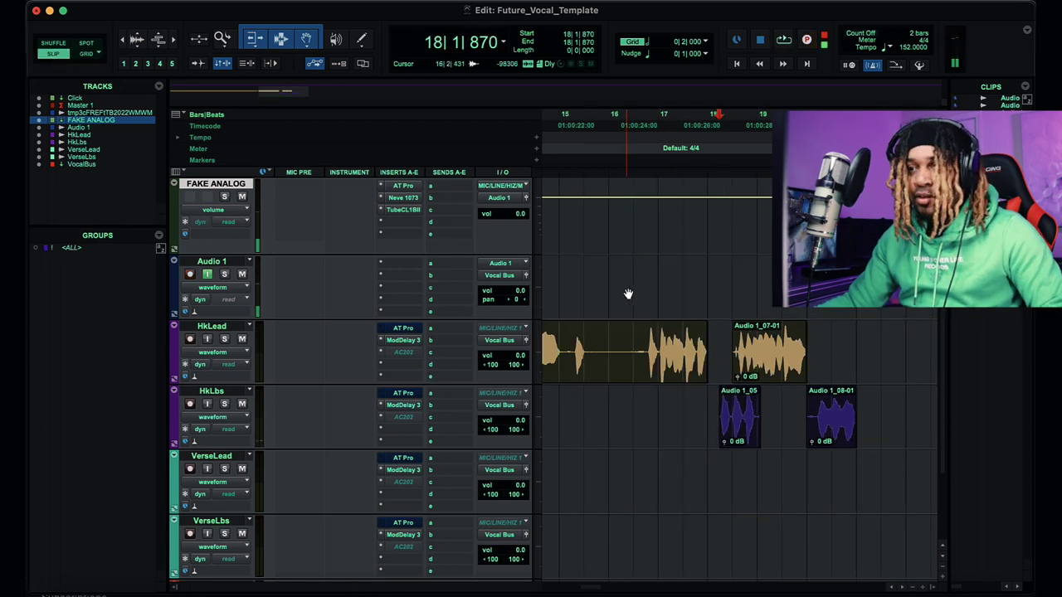
Step: Record the next lead vocal on Audio 1, trim it to run from 20|3|142 to 21|2|790, and move it to HkLead
key("super+space")
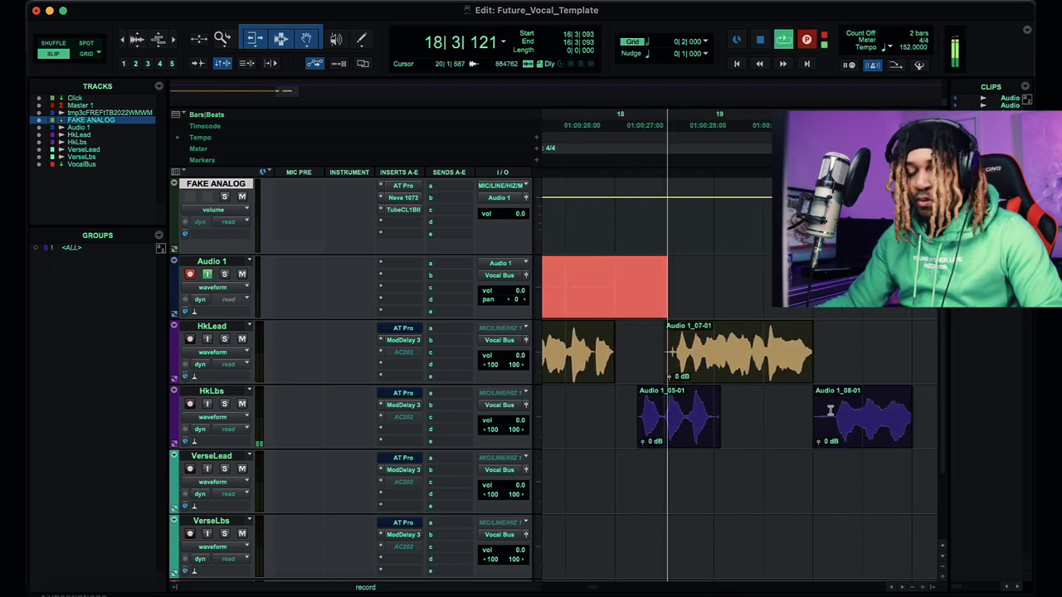
key("super+bracketleft")
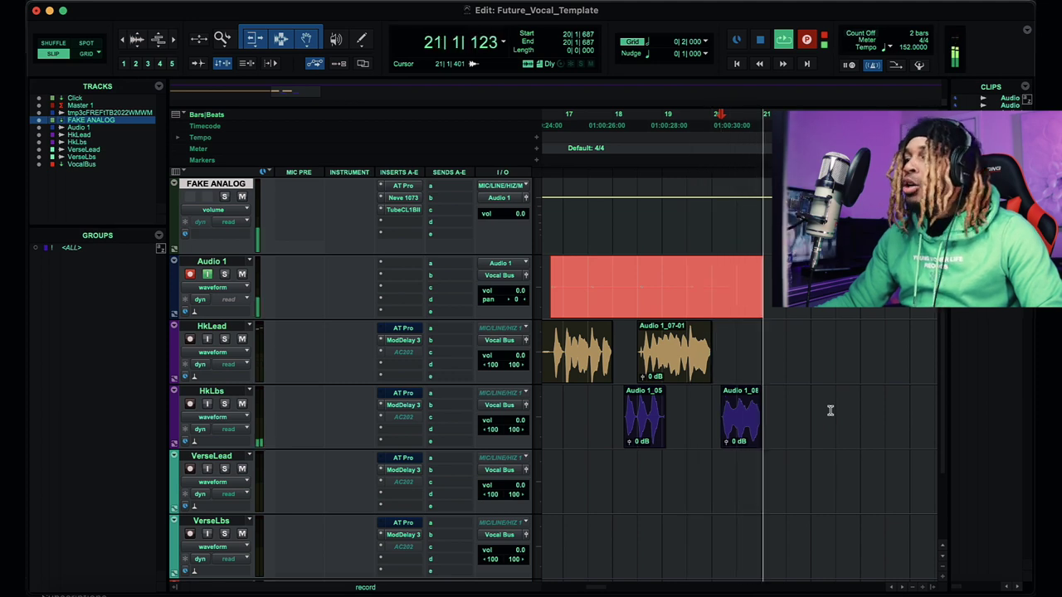
key("space")
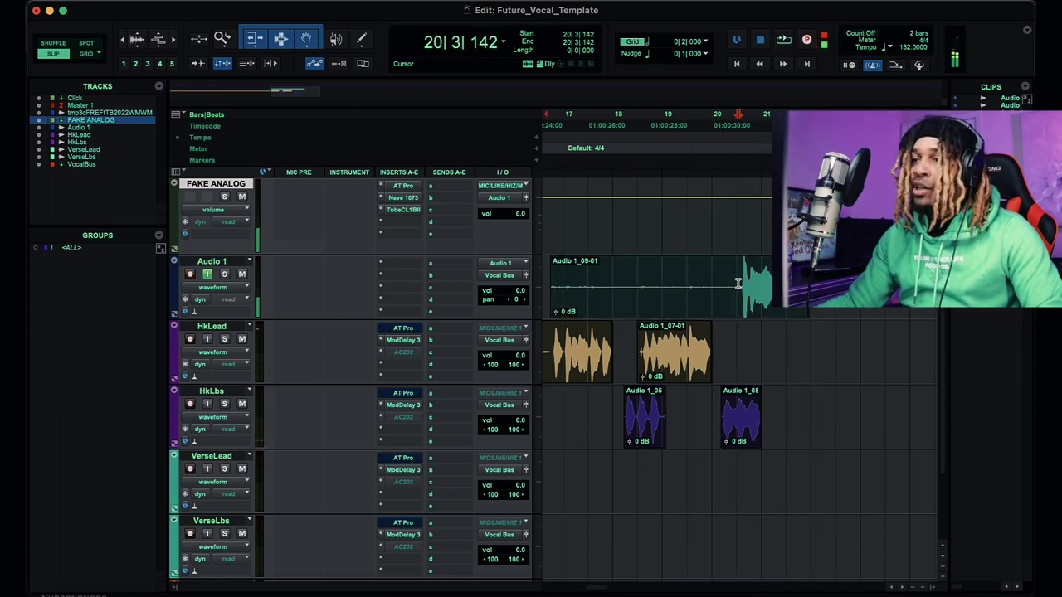
left_click_drag(763, 299, 764, 360)
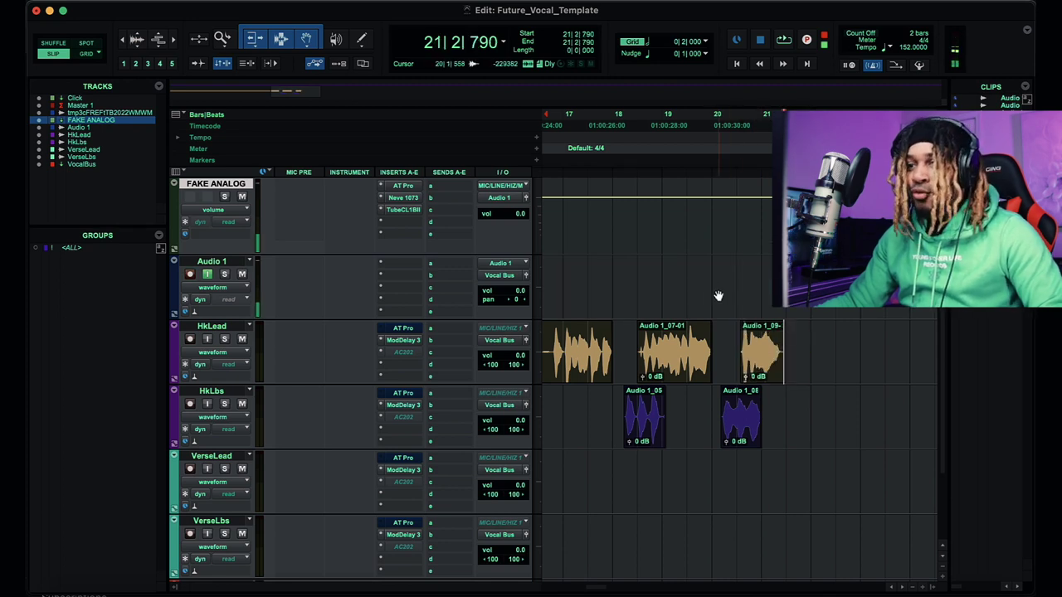
Step: Play back the hook around bar 20, record a vocal on Audio 1 from 20|1|713, and move the clip to VerseLead
key("space")
key("t")
key("t")
scroll(759, 302, "right", 3)
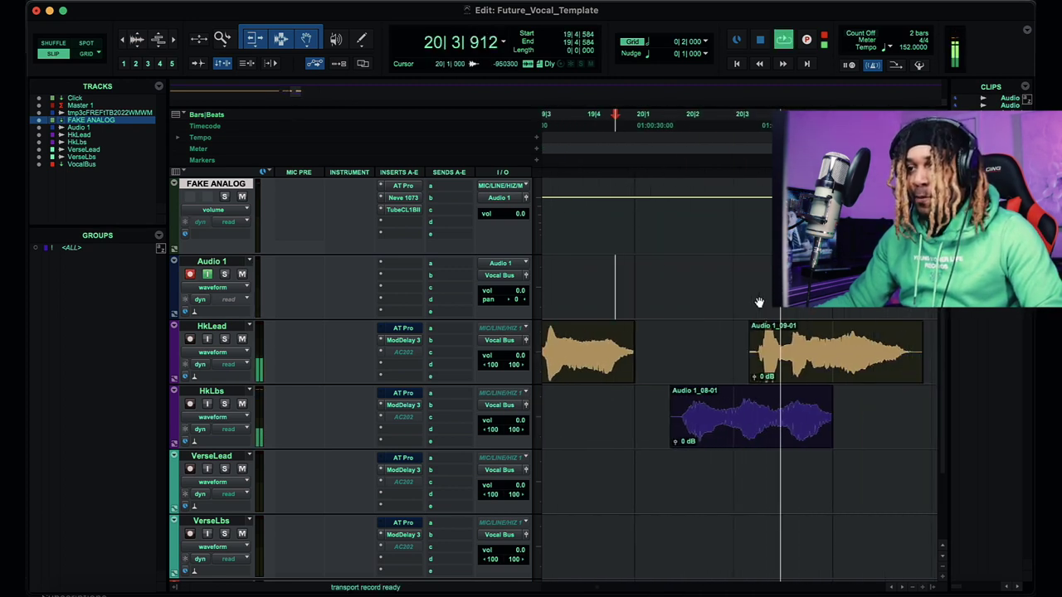
key("super+bracketleft")
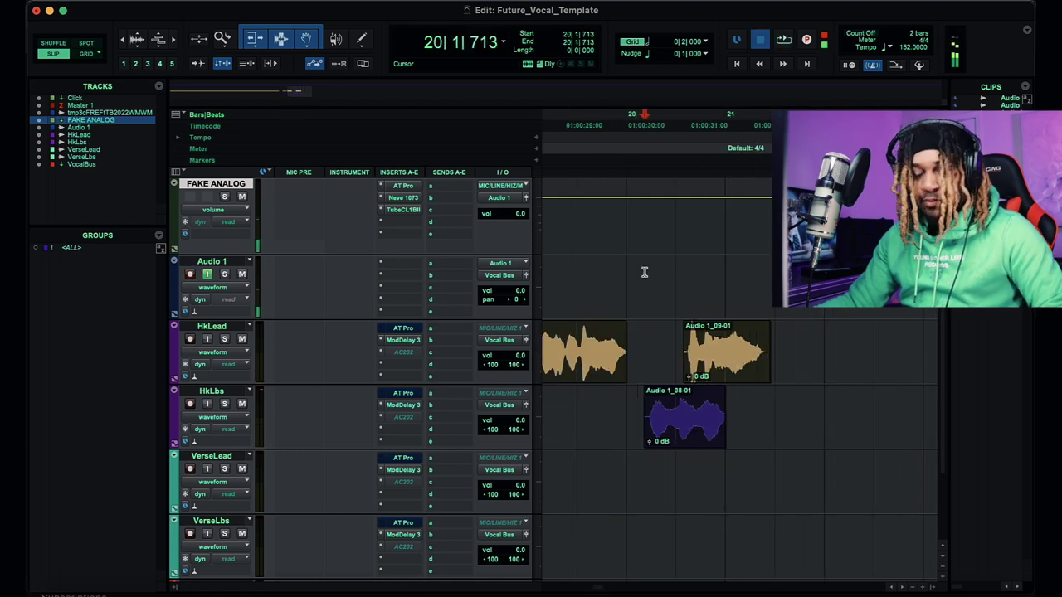
key("super+space")
key("super+bracketright")
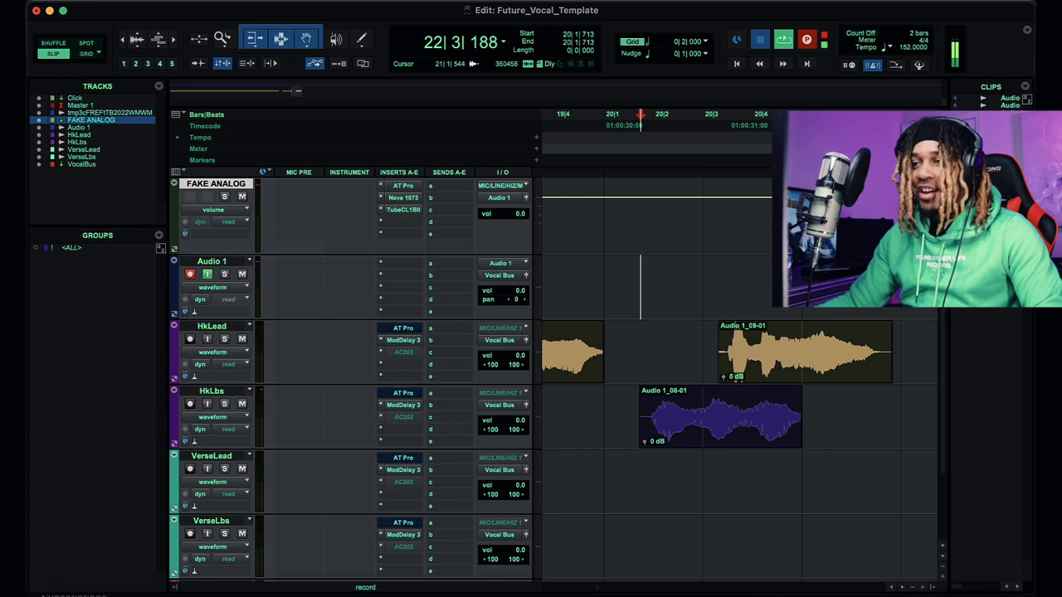
key("space")
left_click_drag(835, 308, 857, 495)
Step: Play back the VerseLead clip from 20|3|065 and trim its end to 22|1|790
left_click(706, 284)
key("space")
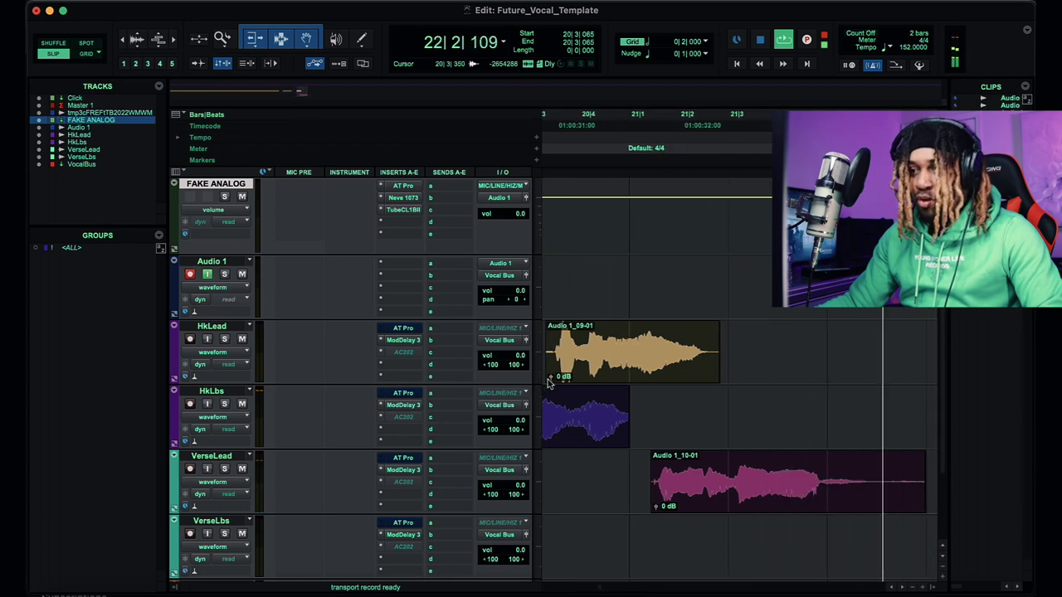
key("s")
key("r")
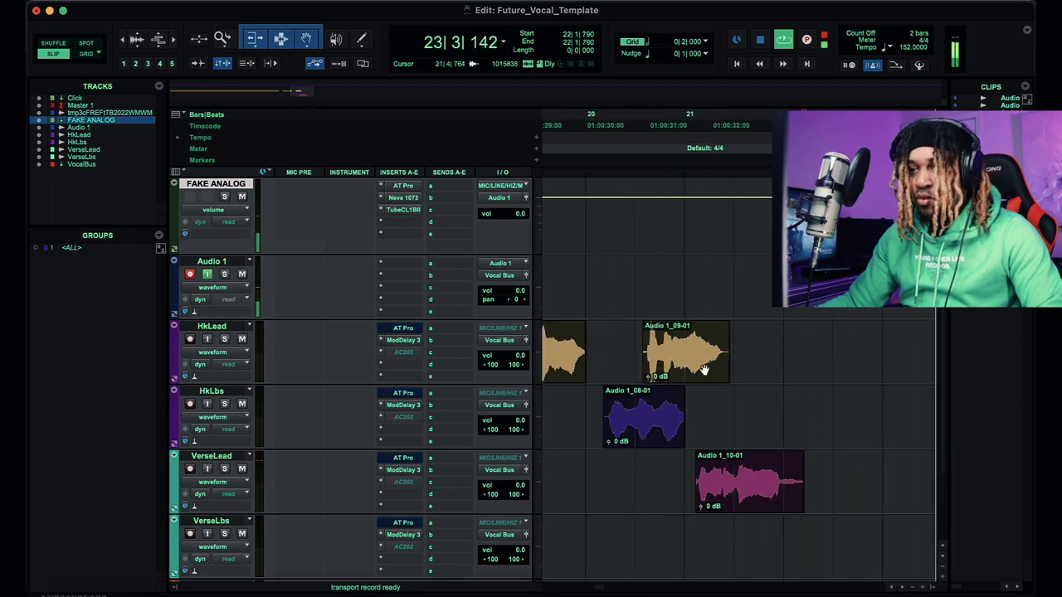
Step: Play back the transition from HkLead into the VerseLead clip, starting from 20|2|635 and 20|3|921
key("space")
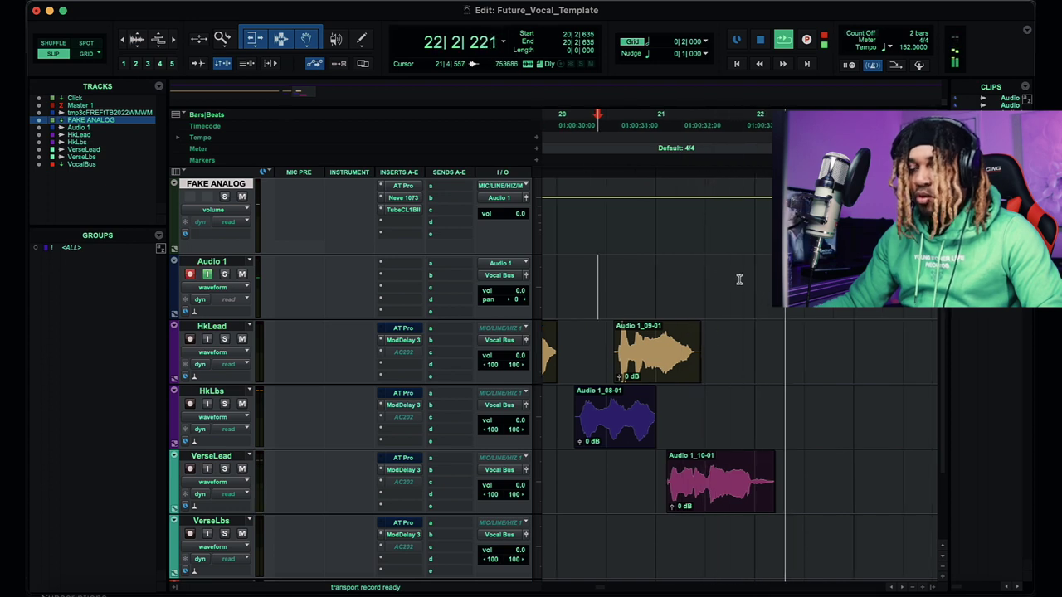
key("space")
left_click(630, 280)
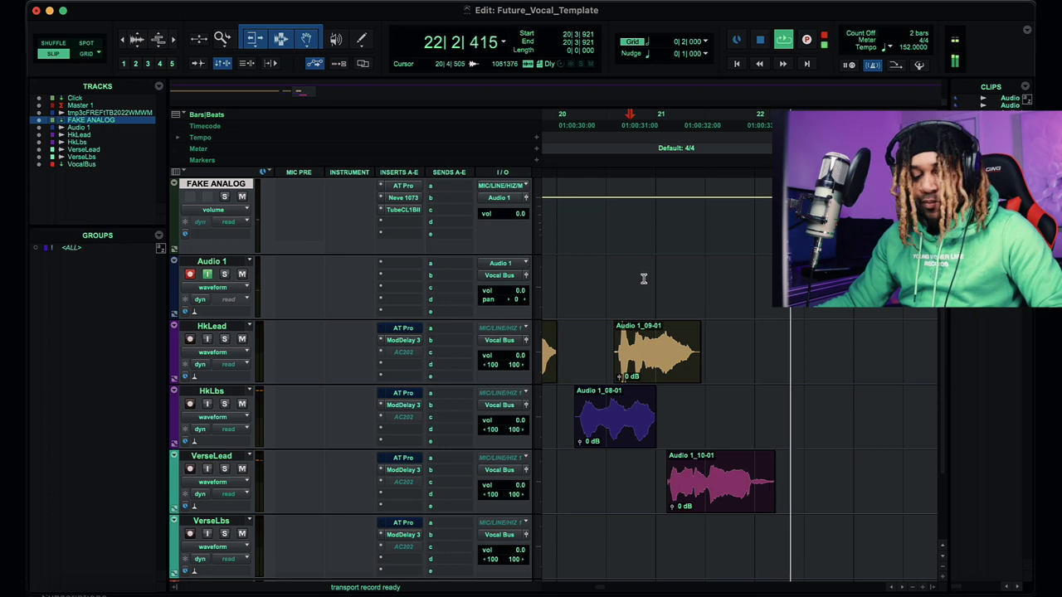
Step: Record the next vocal on Audio 1 from 20|3|921, move it to HkLead starting at 22|2|504, and trim its end
key("super+space")
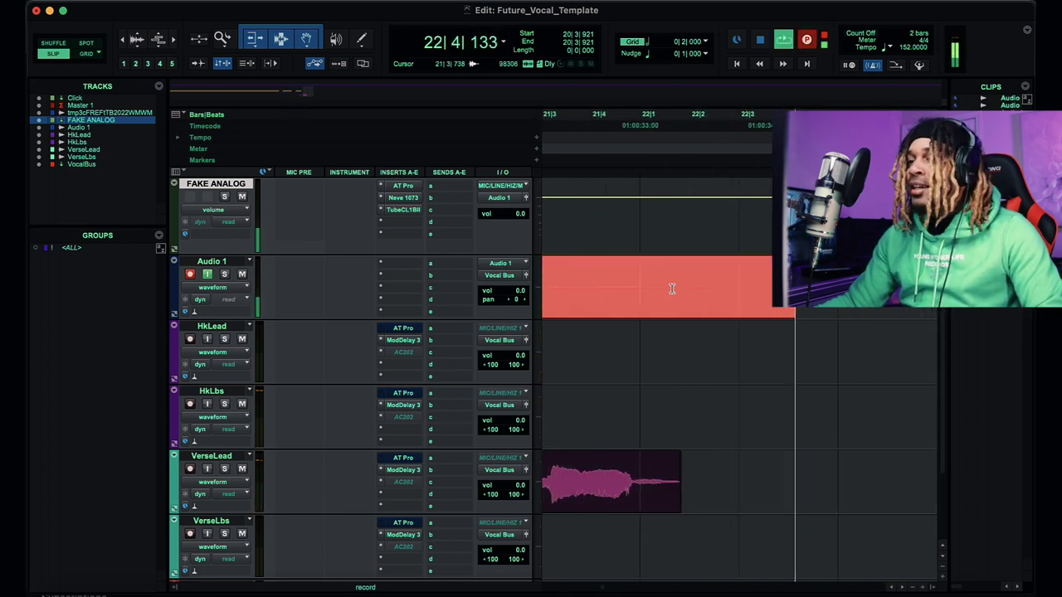
key("r")
key("space")
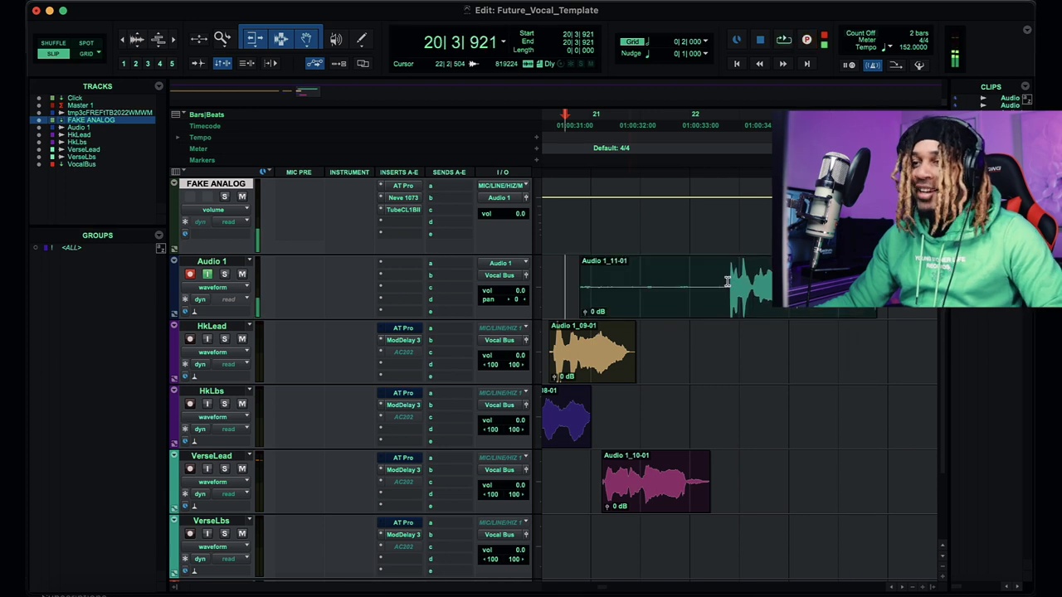
left_click_drag(746, 292, 750, 357)
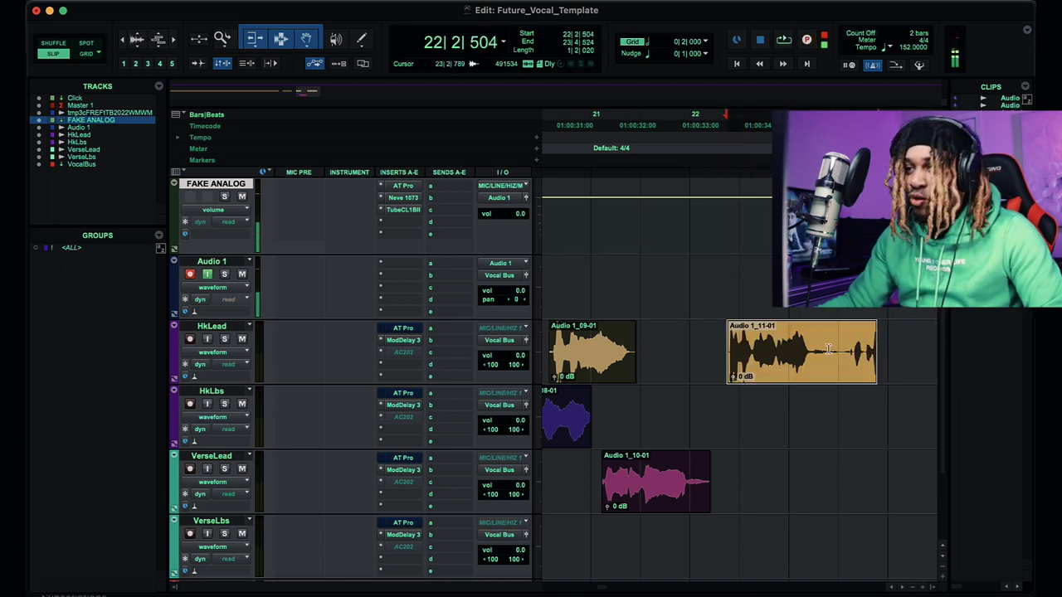
left_click(815, 345)
key("s")
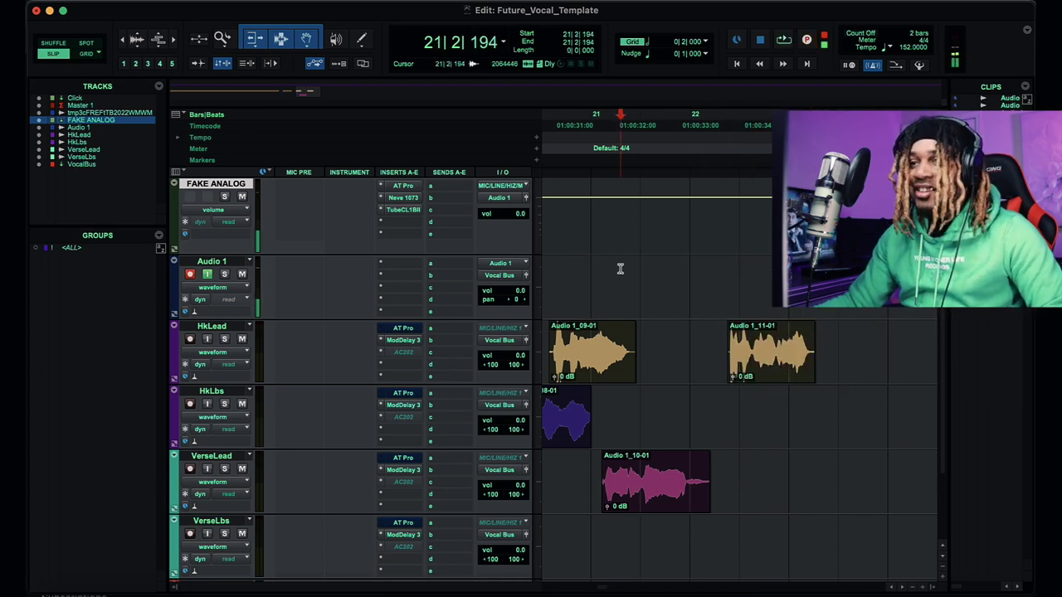
Step: Play back the hook from 21|2|194 and delete the newest HkLead clip after bar 22
key("space")
key("t")
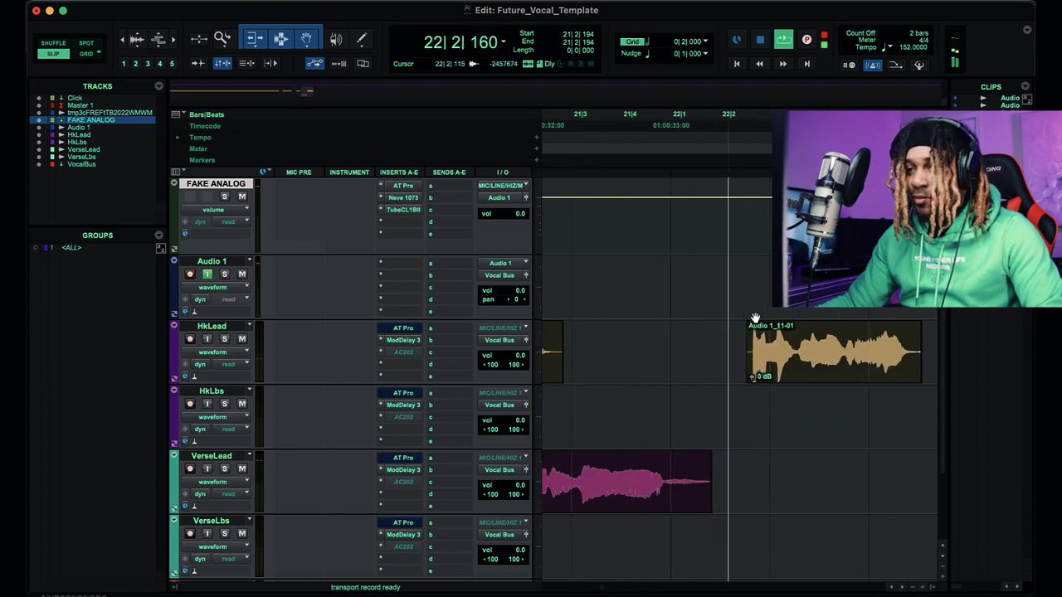
key("r")
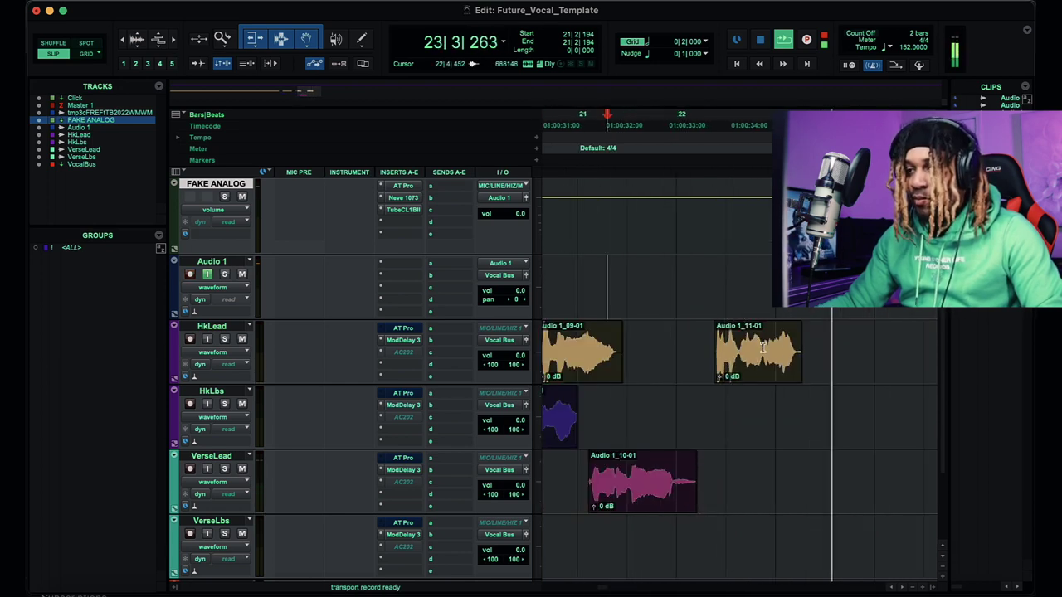
left_click(758, 367)
key("Delete")
Step: Play back the hook and verse clips around bar 21, starting from 20|4|012 and 20|4|402
key("r")
key("space")
key("space")
key("t")
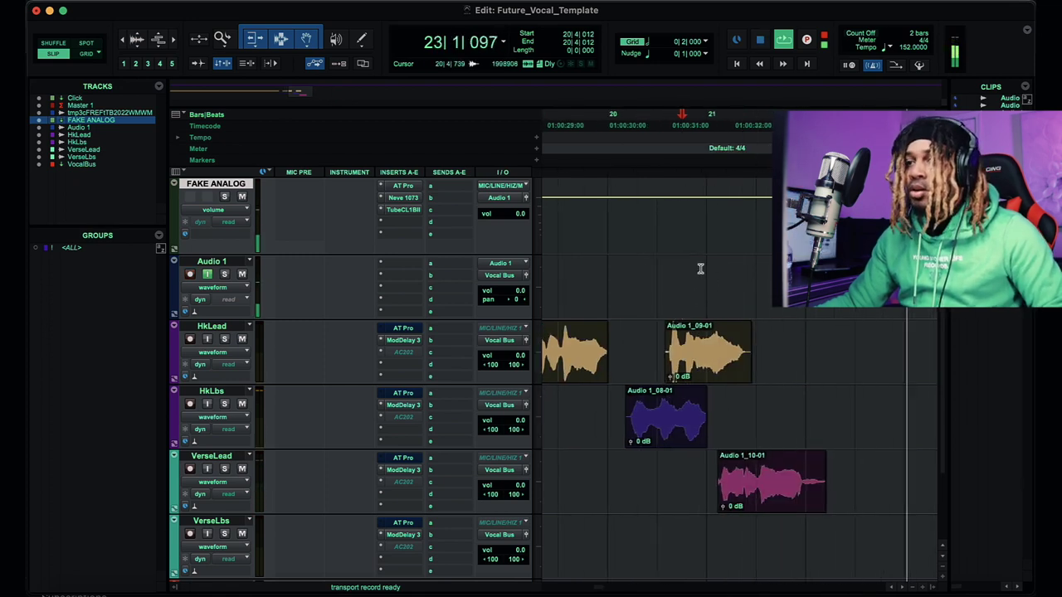
key("space")
key("space")
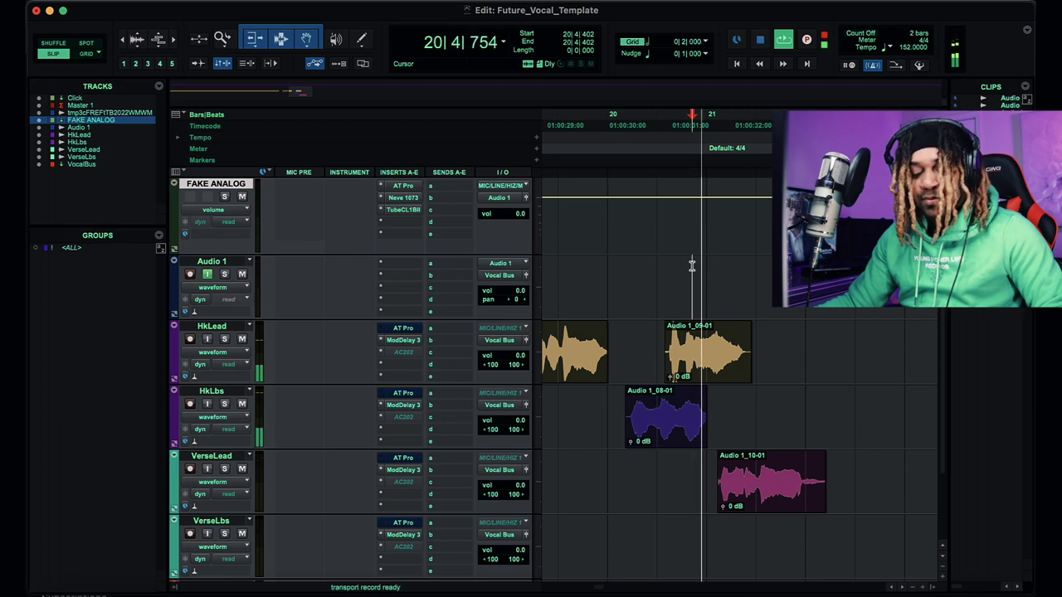
Step: Record a vocal on Audio 1 from 20|4|402, trim its start to 22|1|764, and move the clip to HkLead
key("super+space")
key("t")
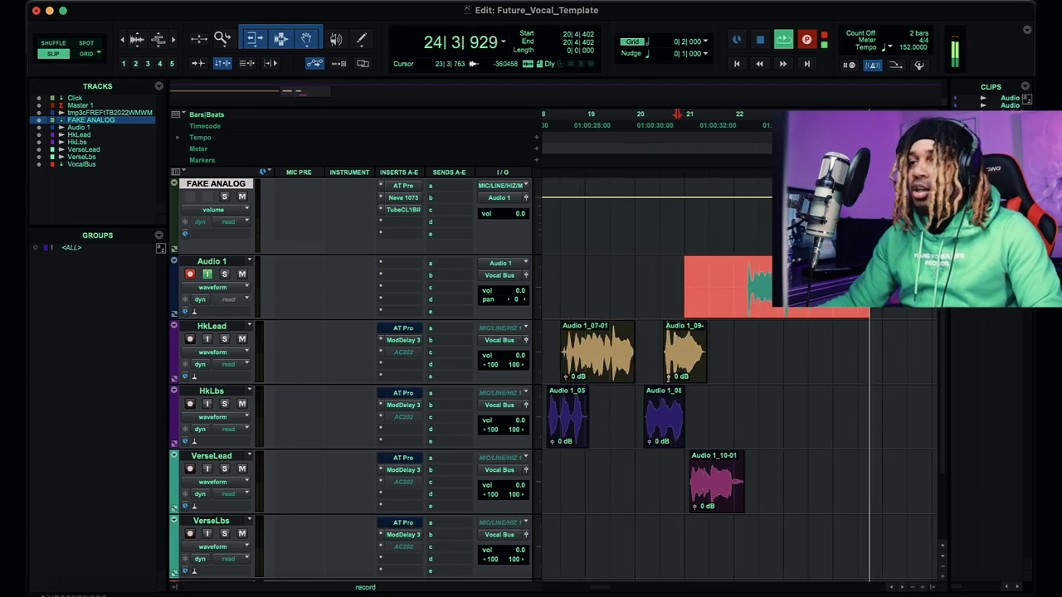
key("space")
left_click(743, 282)
key("a")
left_click_drag(772, 308, 771, 357)
Step: Play back the new HkLead clip from 21|2|687 and trim the silence off its end
left_click(704, 273)
key("space")
key("t")
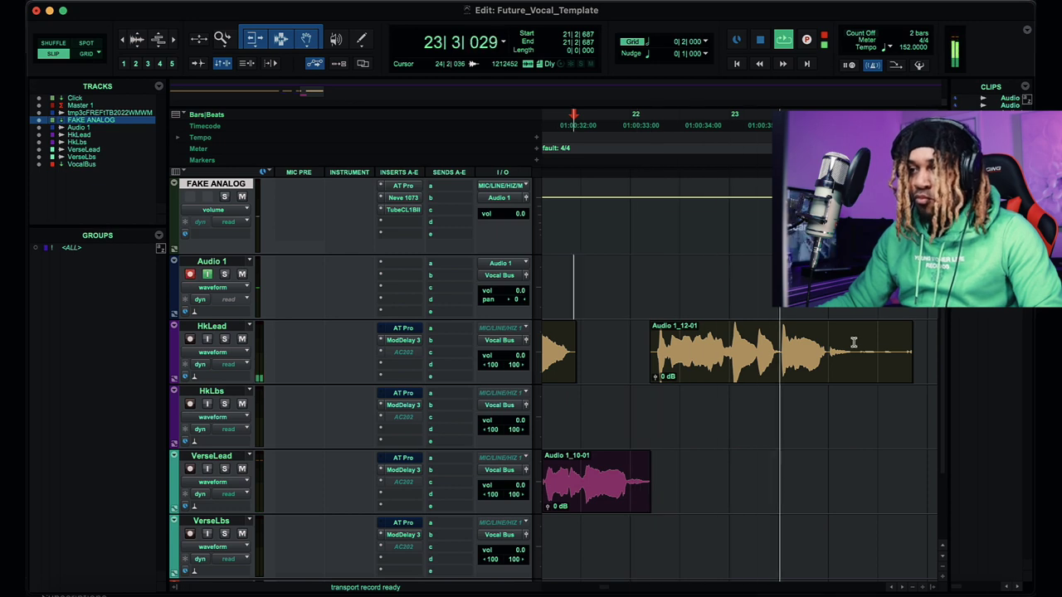
left_click(853, 342)
key("r")
key("r")
Step: Record the following vocal on Audio 1 from 21|2|894, trim its start to 24|1|659, and move the clip to HkLead
left_click(699, 277)
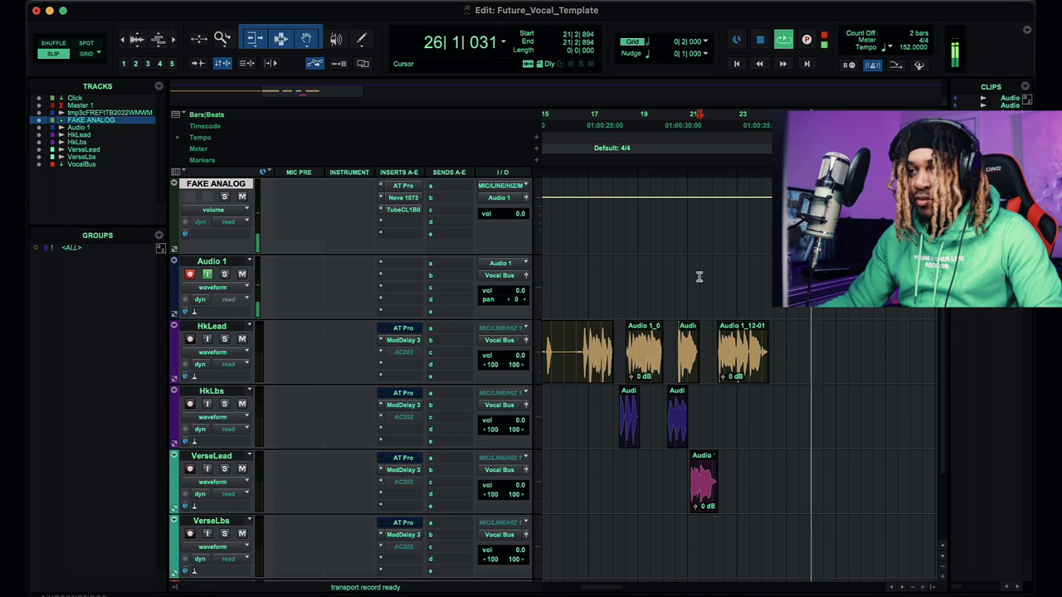
key("space")
key("super+space")
key("t")
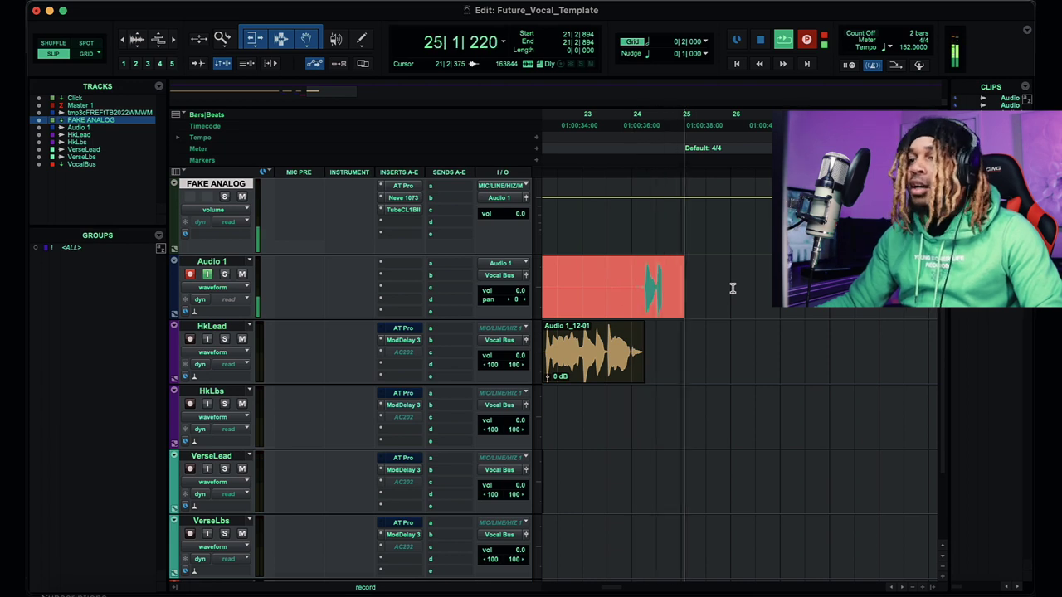
key("space")
left_click(640, 283)
left_click_drag(640, 283, 665, 382)
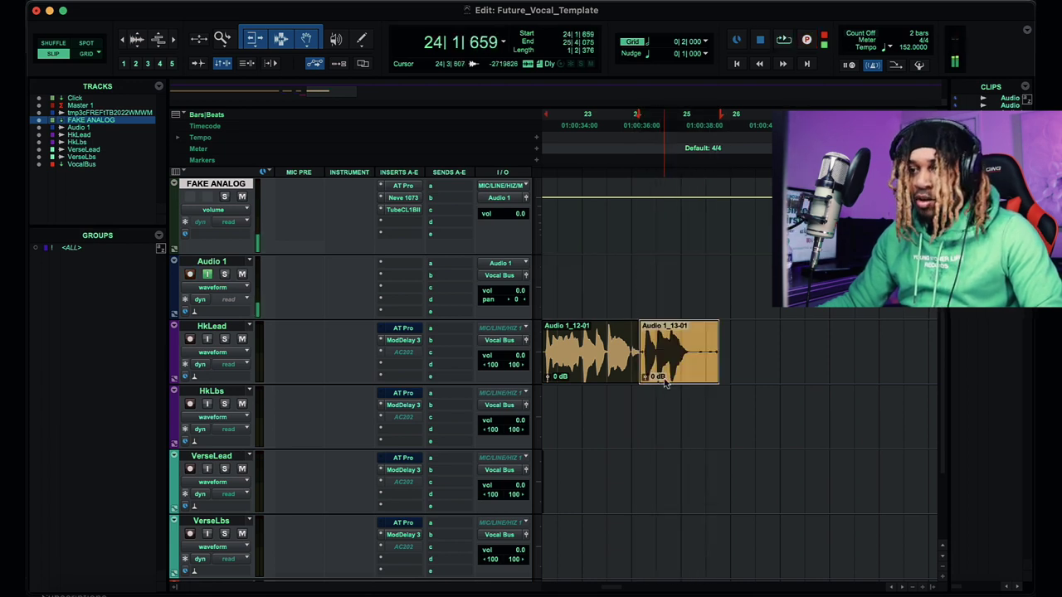
Step: Play back the join between the last two HkLead clips from 23|3|607 and trim the earlier clip's end to 24|1|892
left_click(615, 285)
key("space")
key("t")
key("t")
scroll(730, 307, "right", 1)
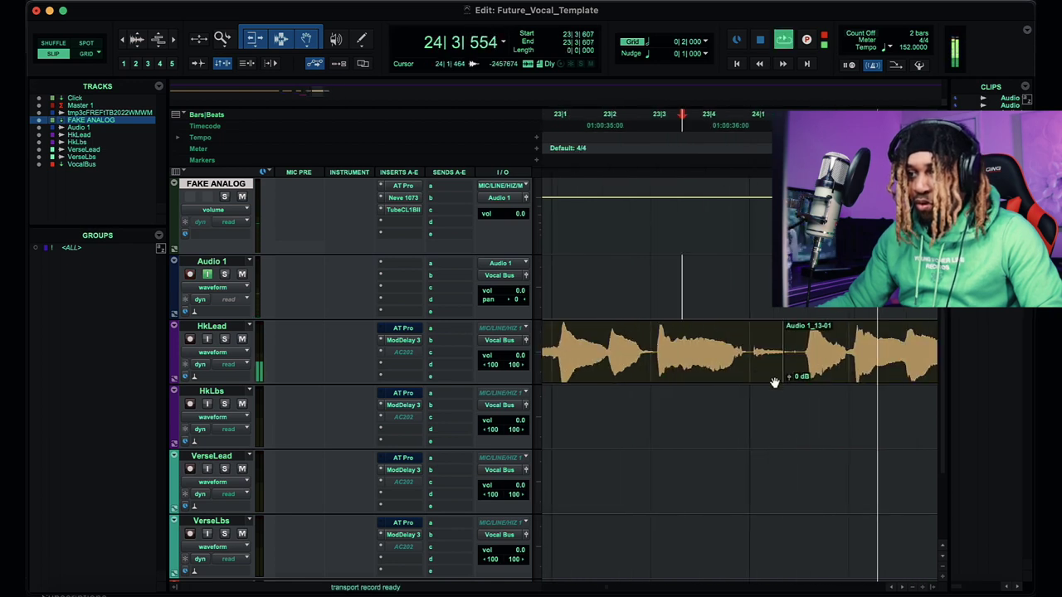
left_click_drag(786, 363, 763, 365)
scroll(779, 362, "right", 1)
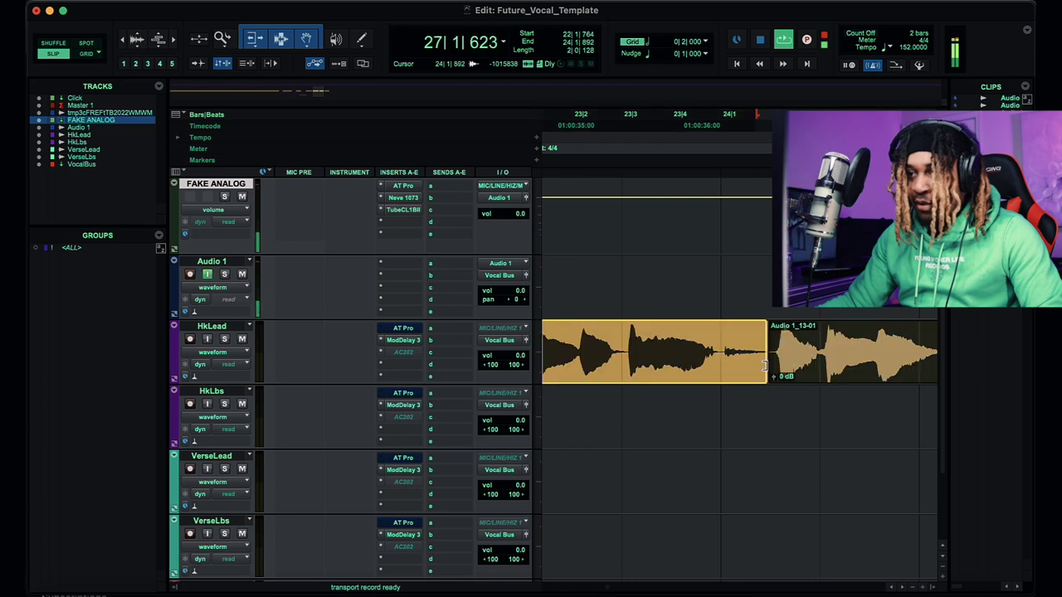
Step: Play back the HkLead join from 23|2|841, trim the last clip's end to 25|1|593, and replay from 23|3|088
key("super+bracketleft")
left_click(677, 268)
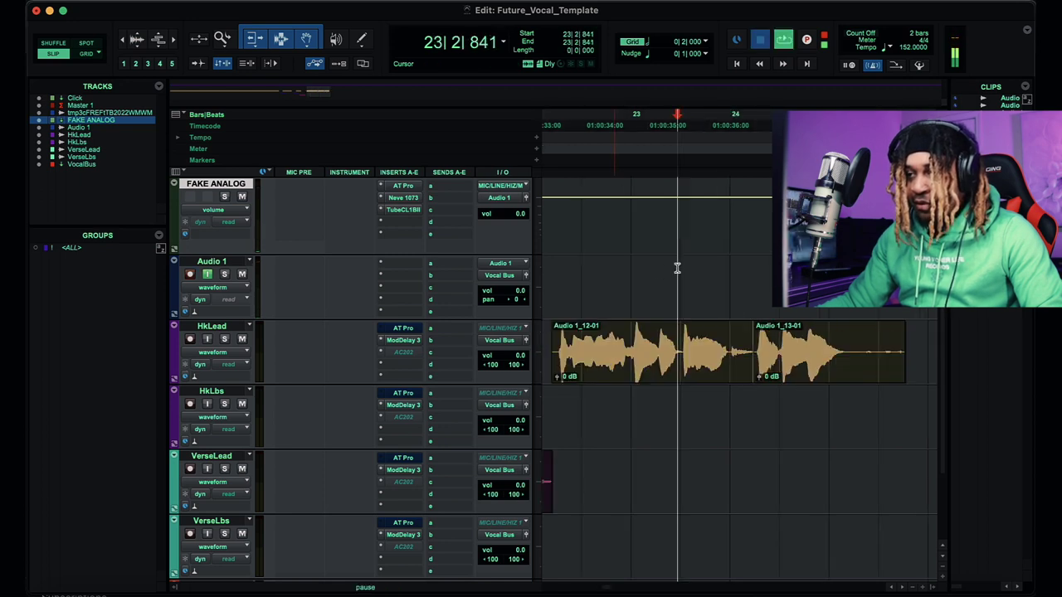
key("super+bracketright")
scroll(681, 271, "right", 5)
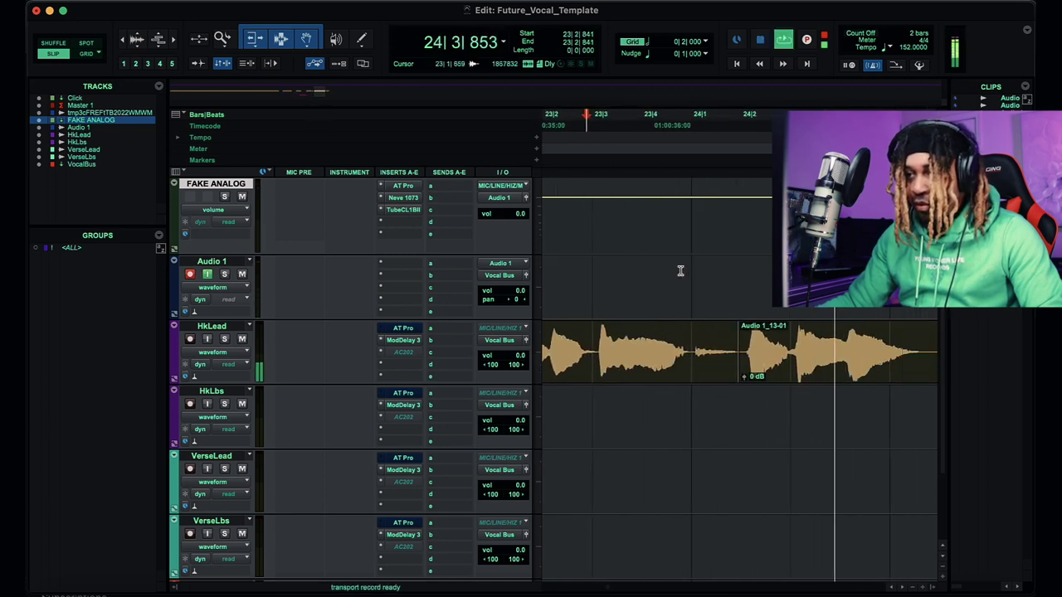
key("super+bracketleft")
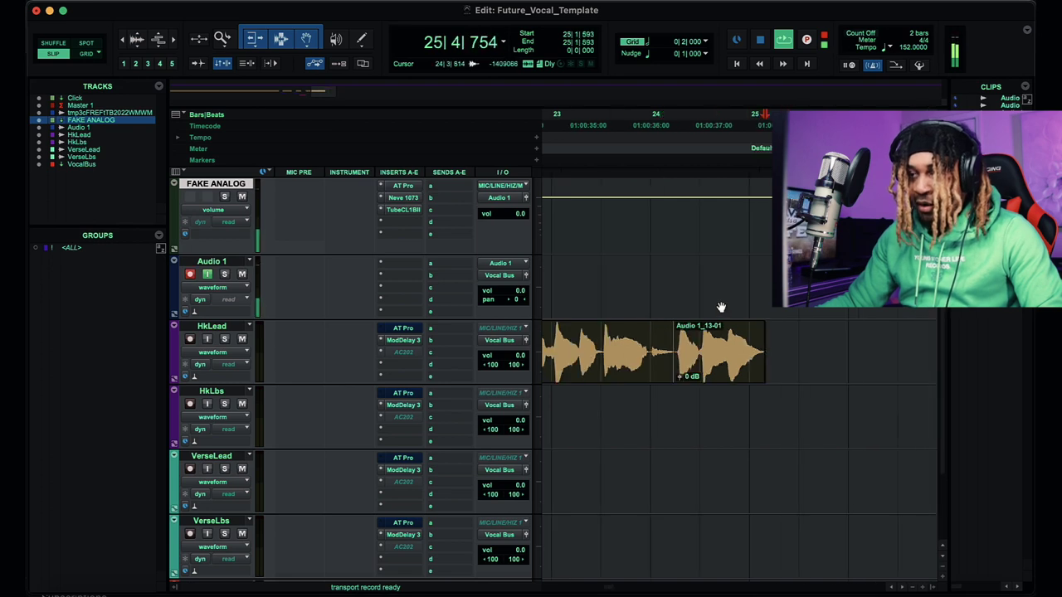
key("space")
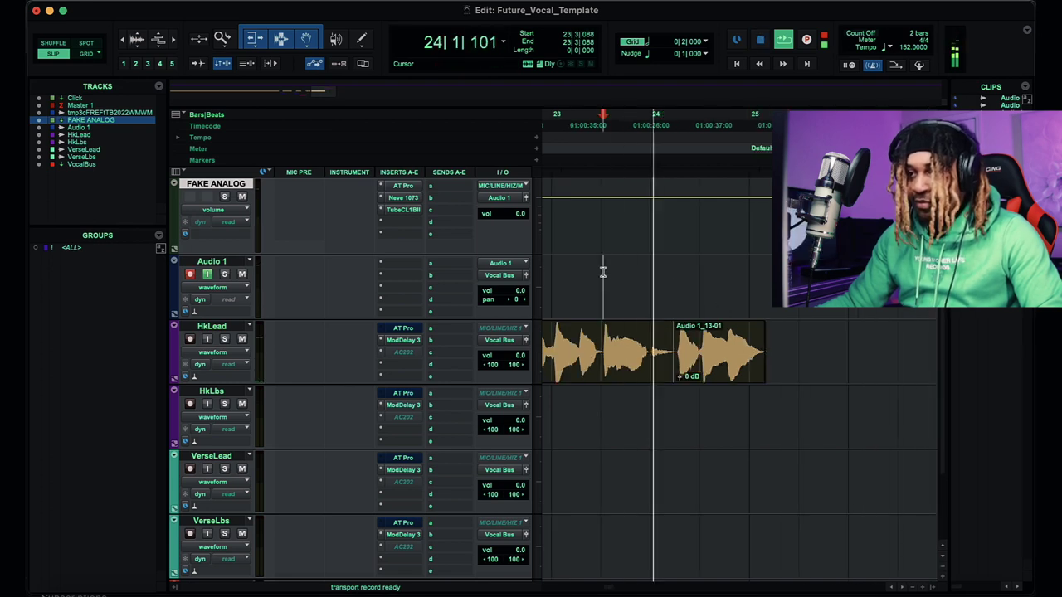
Step: Record a vocal take on Audio 1 from 23|4|166 and discard it
left_click(684, 274)
key("super+space")
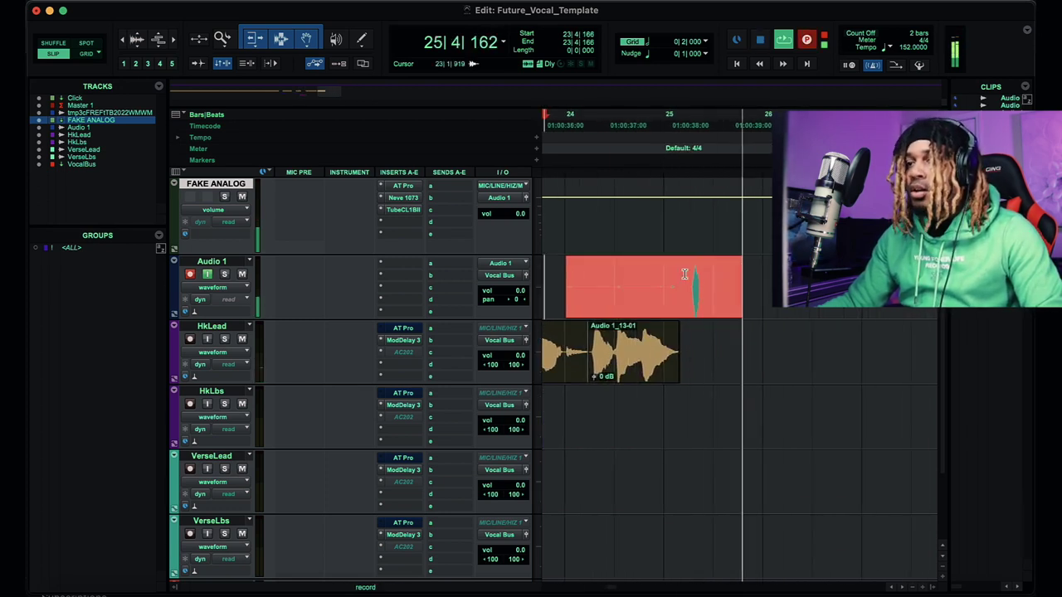
key("super+space")
key("space")
key("super+z")
Step: Play back the end of the HkLead part from 24|2|840 and 23|4|944
left_click(611, 274)
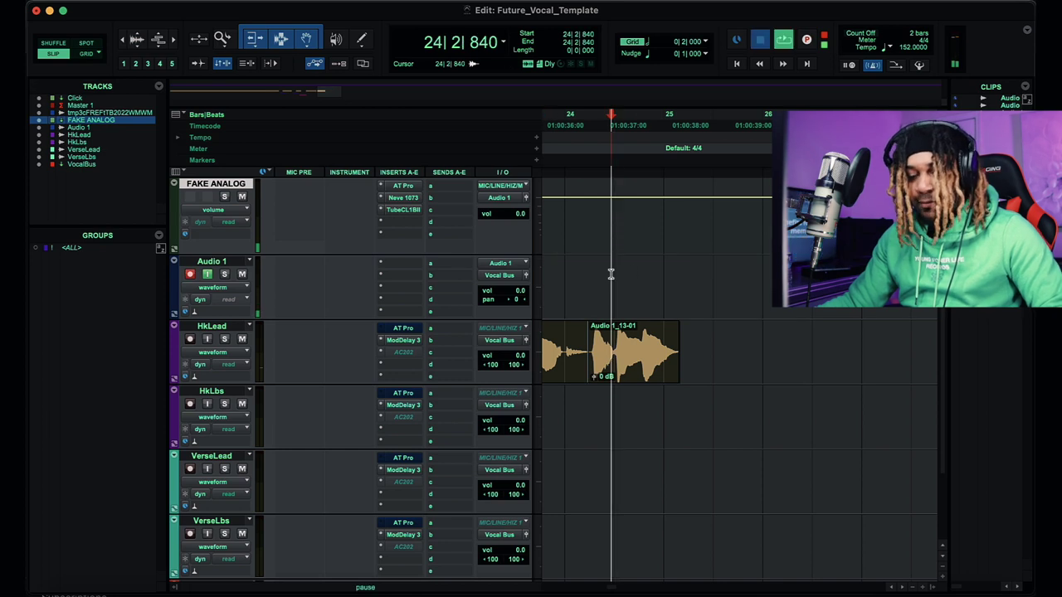
key("space")
key("r")
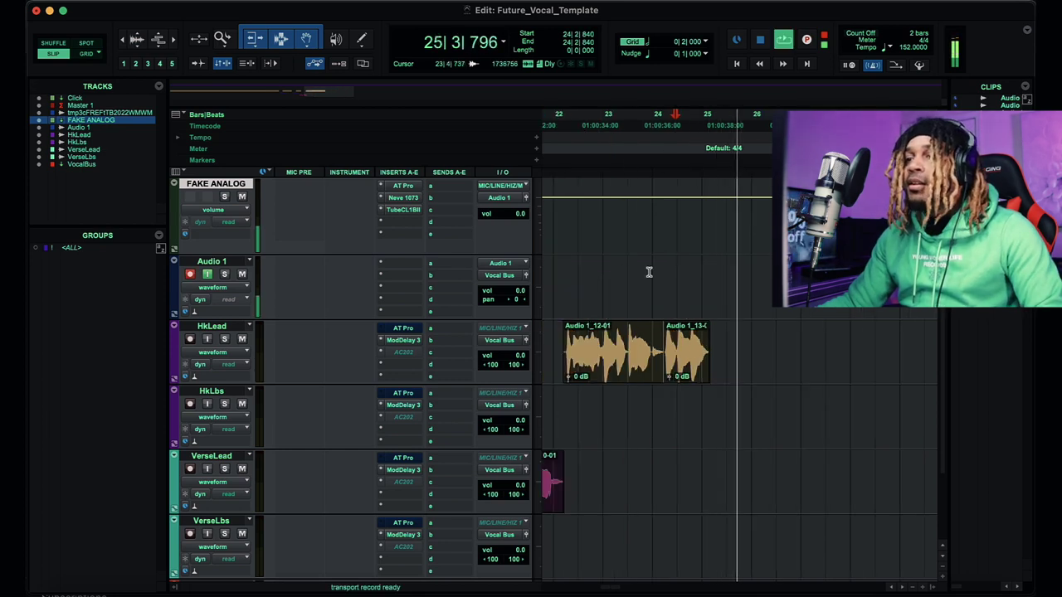
left_click(650, 272)
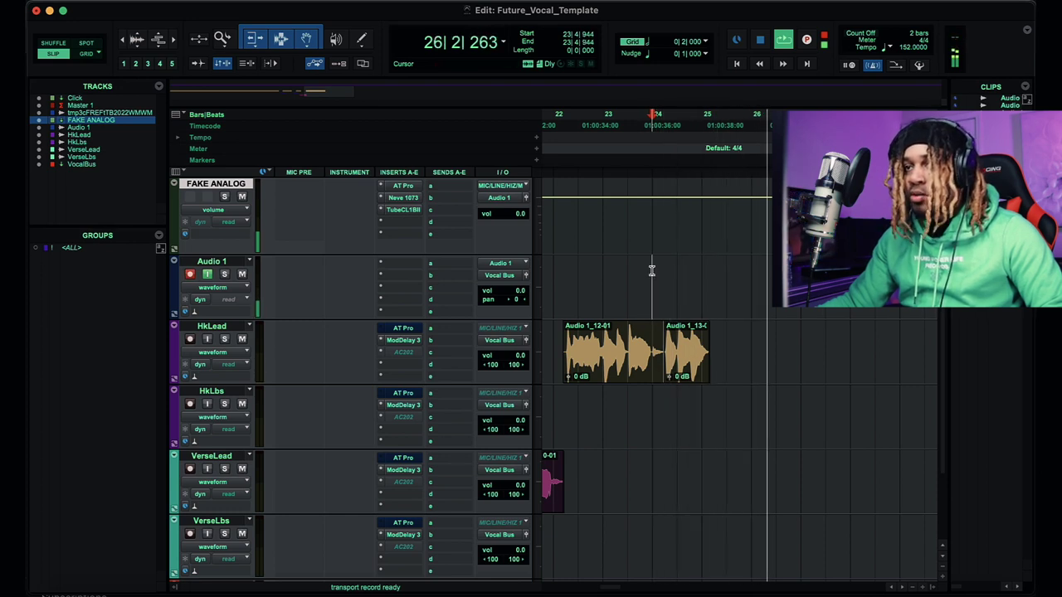
key("space")
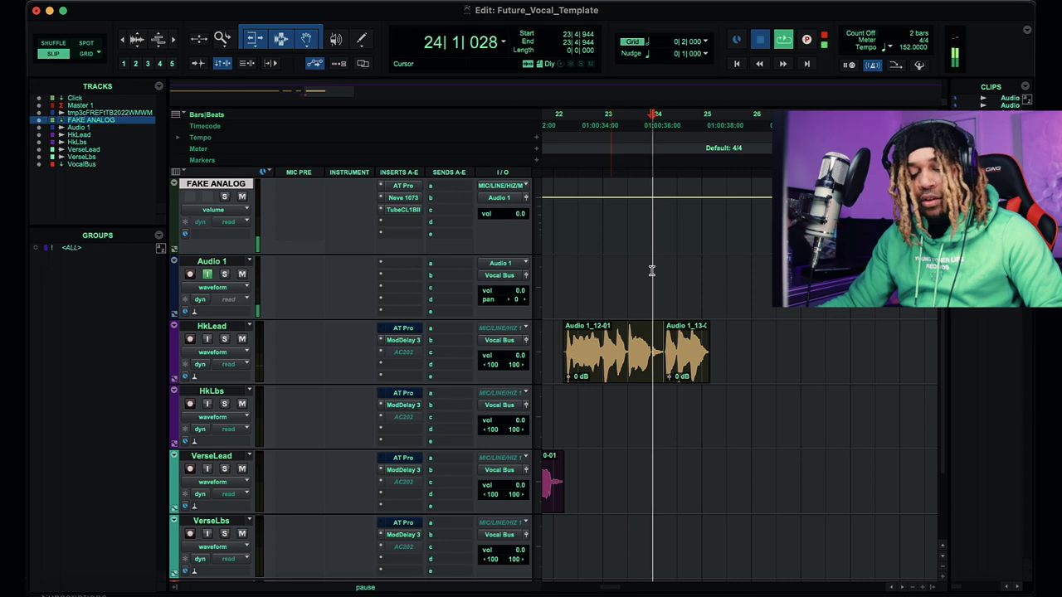
Step: Record several successive trial takes over one another on Audio 1, starting from 23|4|944
key("super+space")
key("t")
scroll(652, 272, "right", 3)
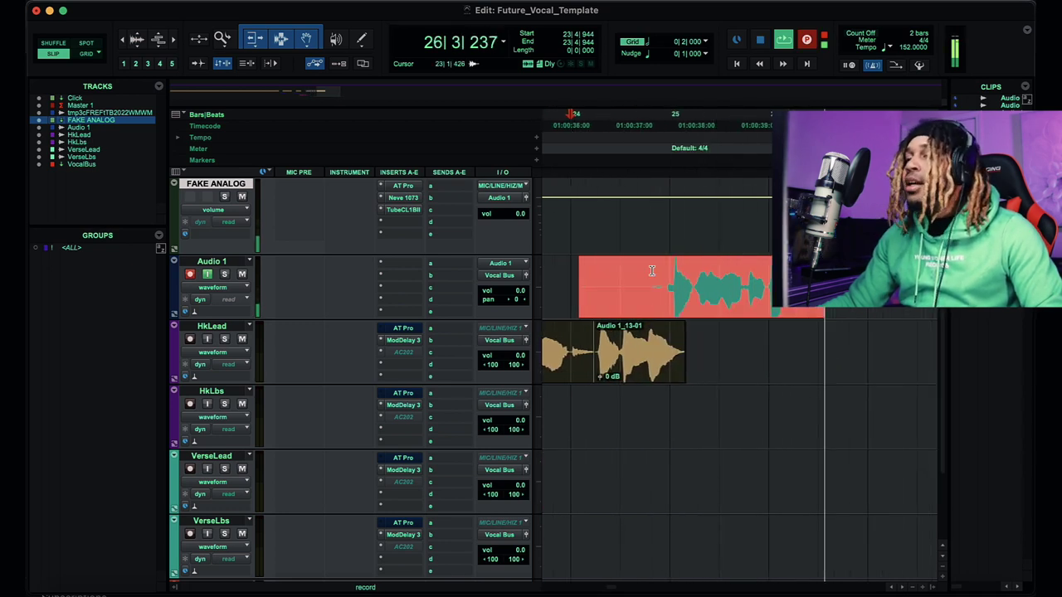
key("r")
key("space")
key("super+space")
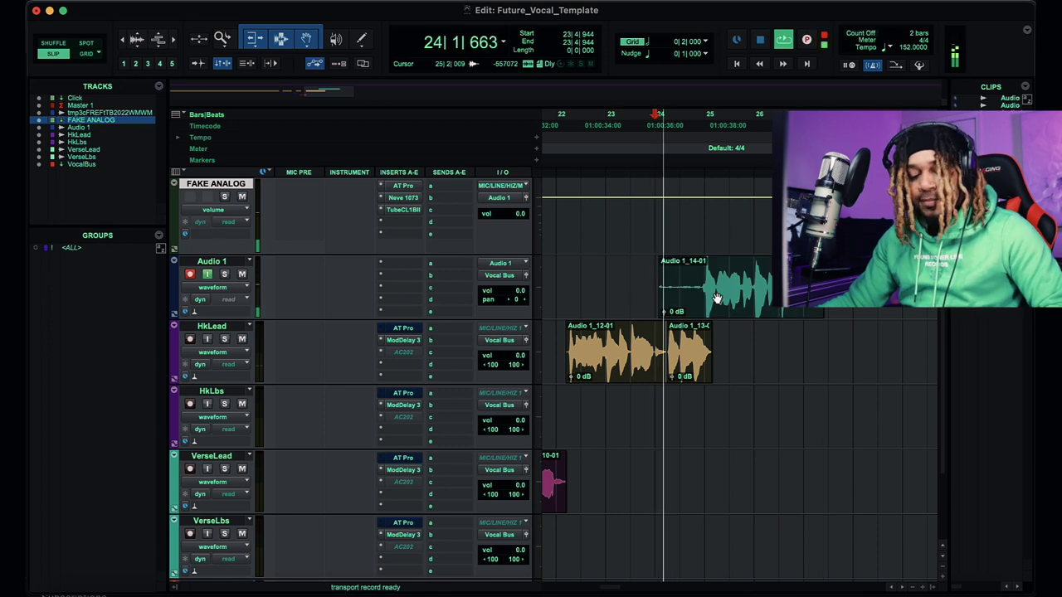
key("super+bracketright")
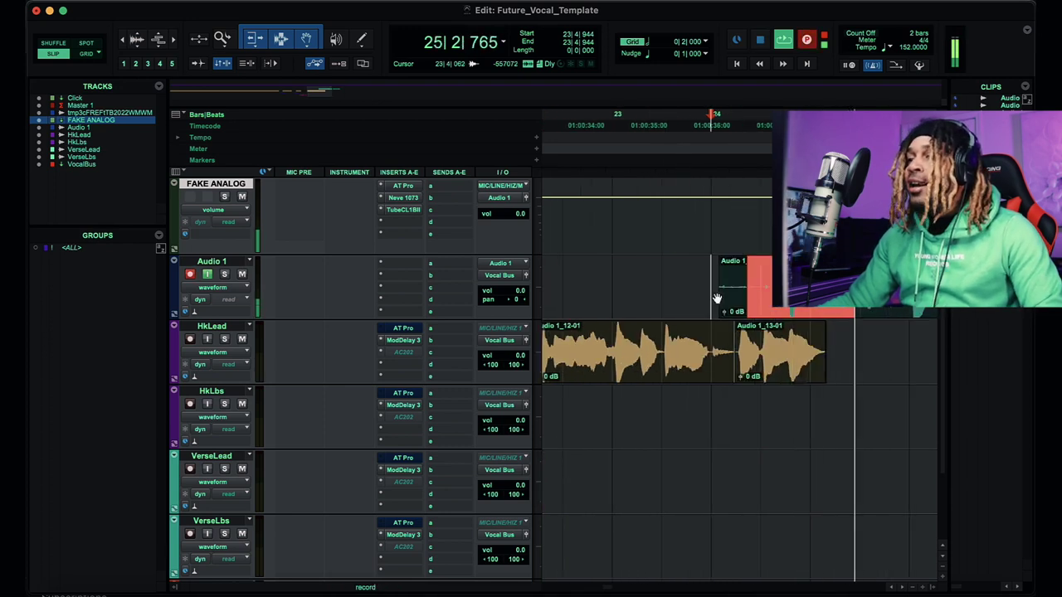
key("space")
key("super+space")
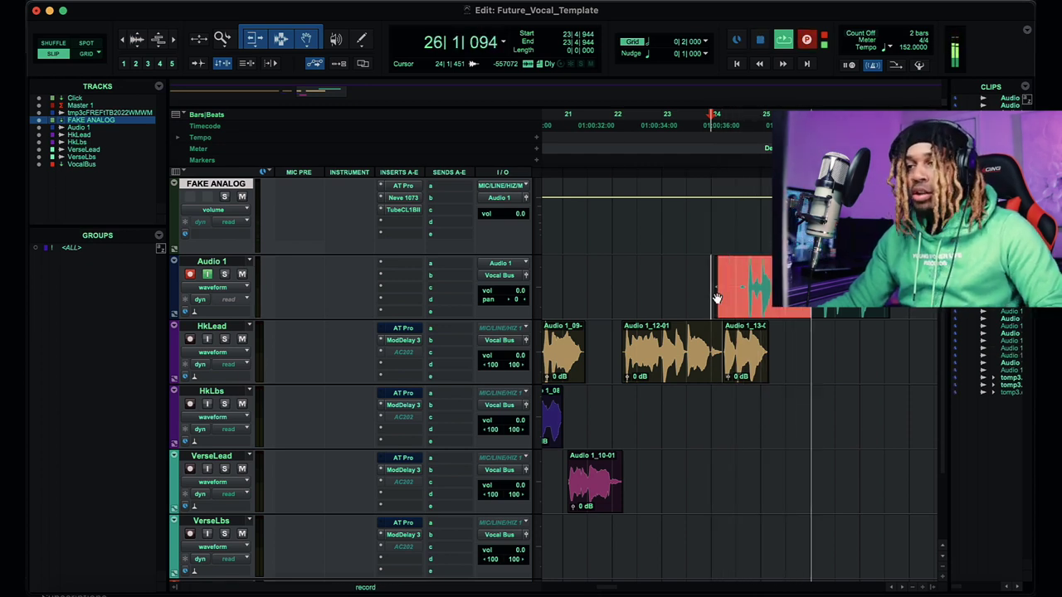
Step: Record a longer vocal on Audio 1 from 23|4|944 to past bar 32 and move the clip to HkLbs
key("space")
key("super+space")
key("t")
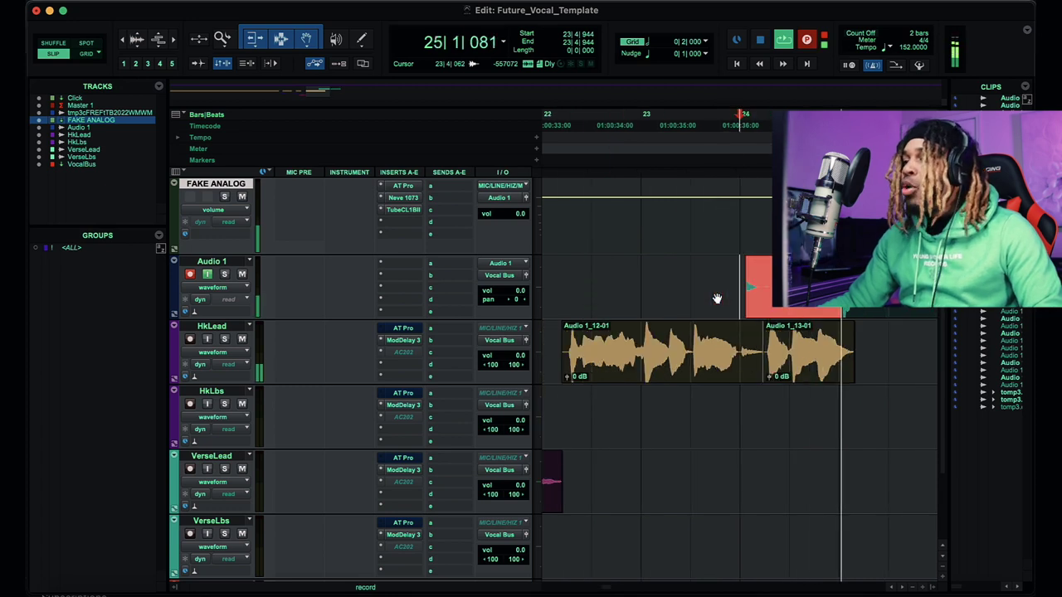
key("super+bracketleft")
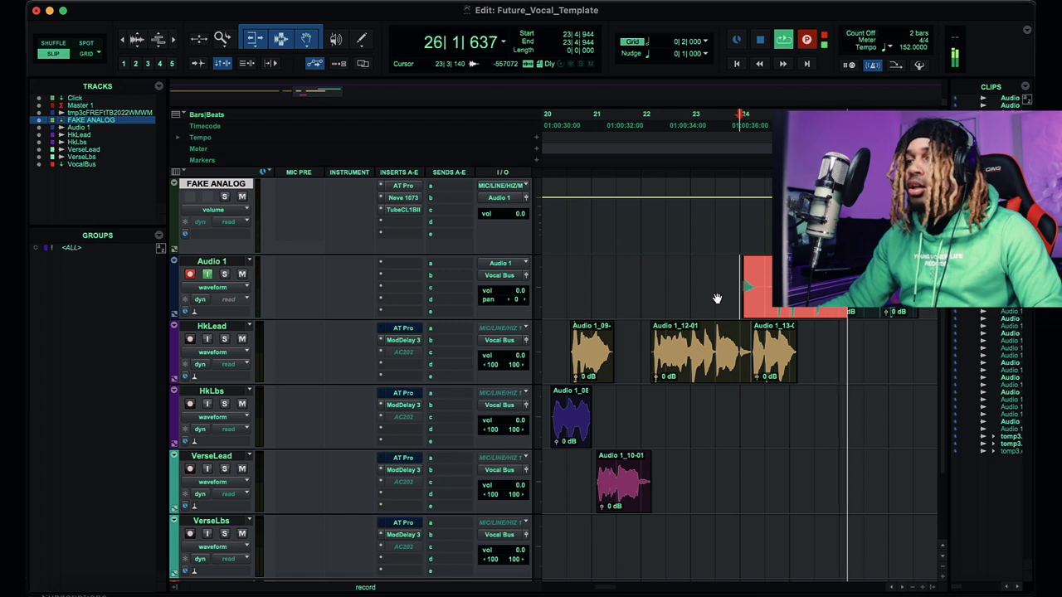
key("r")
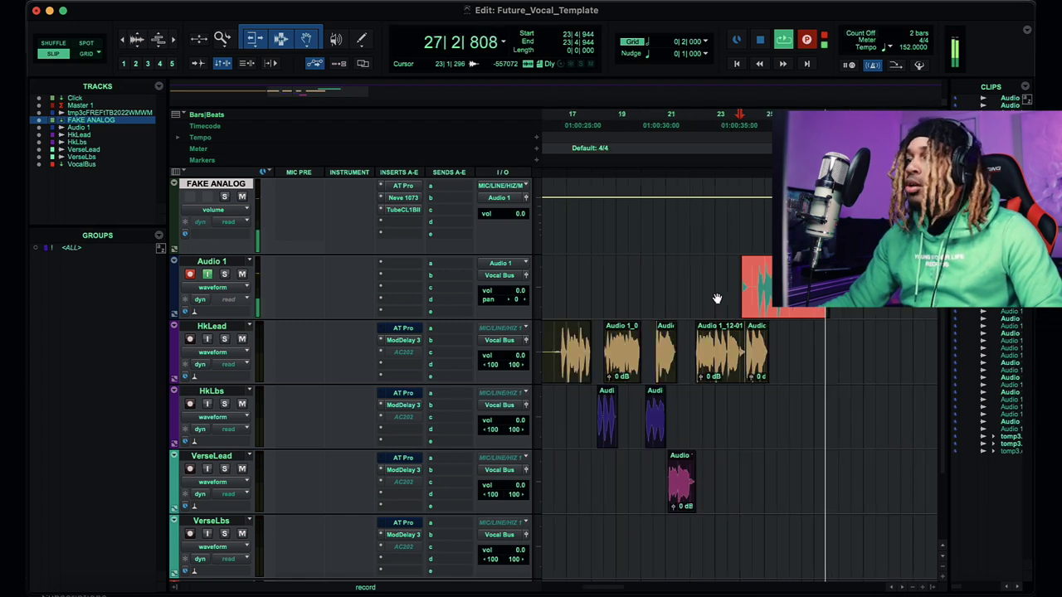
key("r")
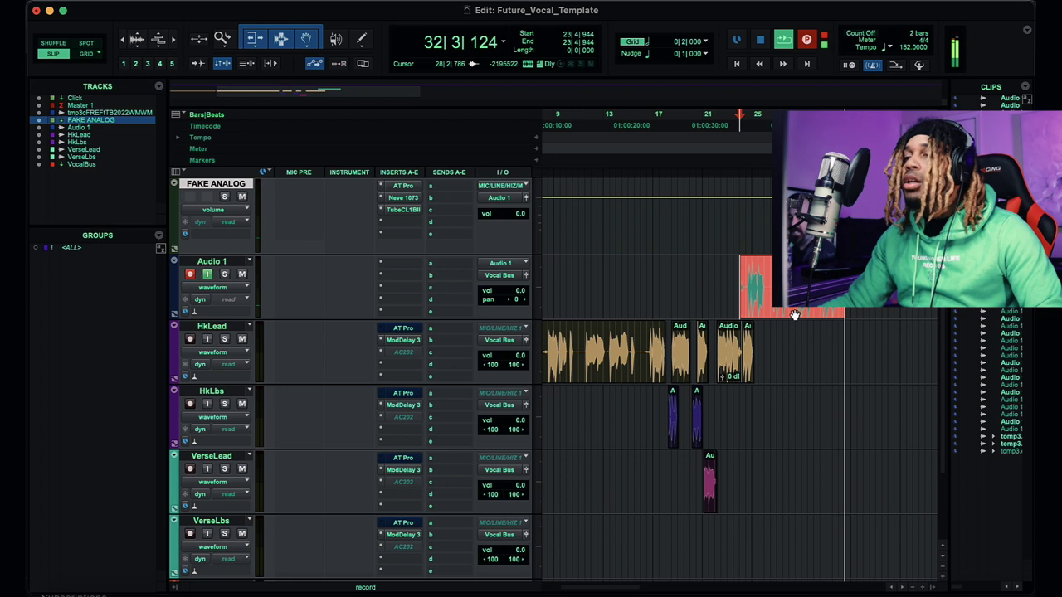
key("space")
left_click_drag(789, 318, 789, 419)
Step: Play back the long HkLbs clip and trim it to run from 24|3|243 to 32|2|160
left_click(638, 278)
key("t")
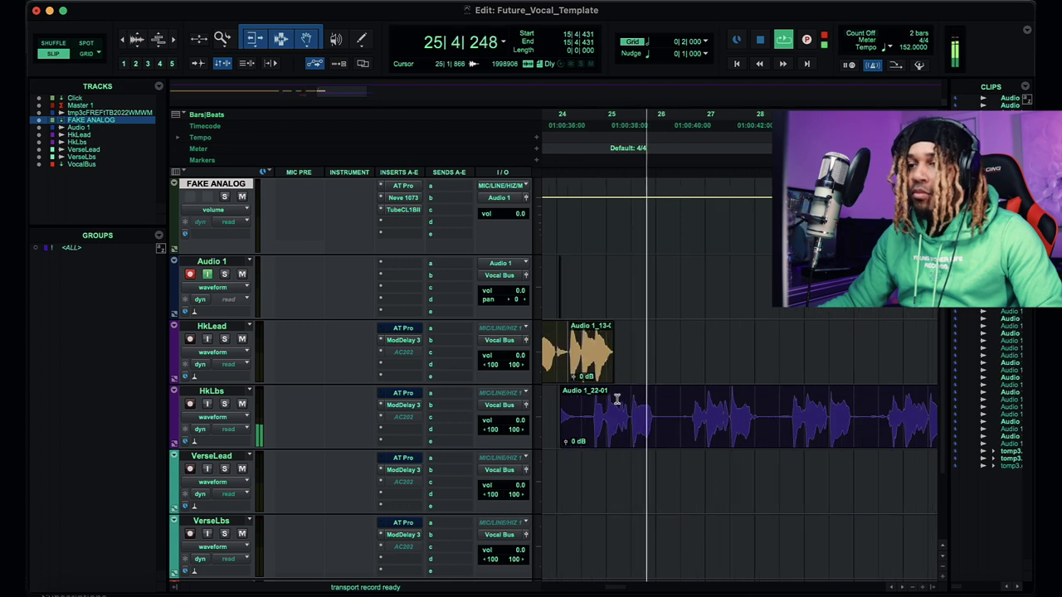
left_click(585, 412)
key("a")
scroll(585, 415, "down", 3)
key("r")
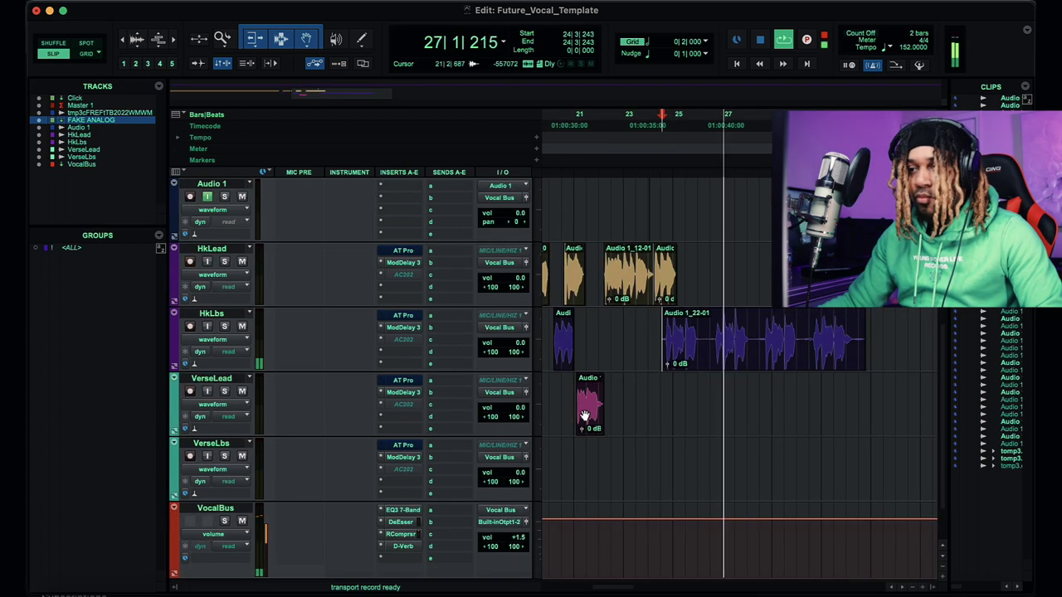
left_click_drag(860, 342, 853, 352)
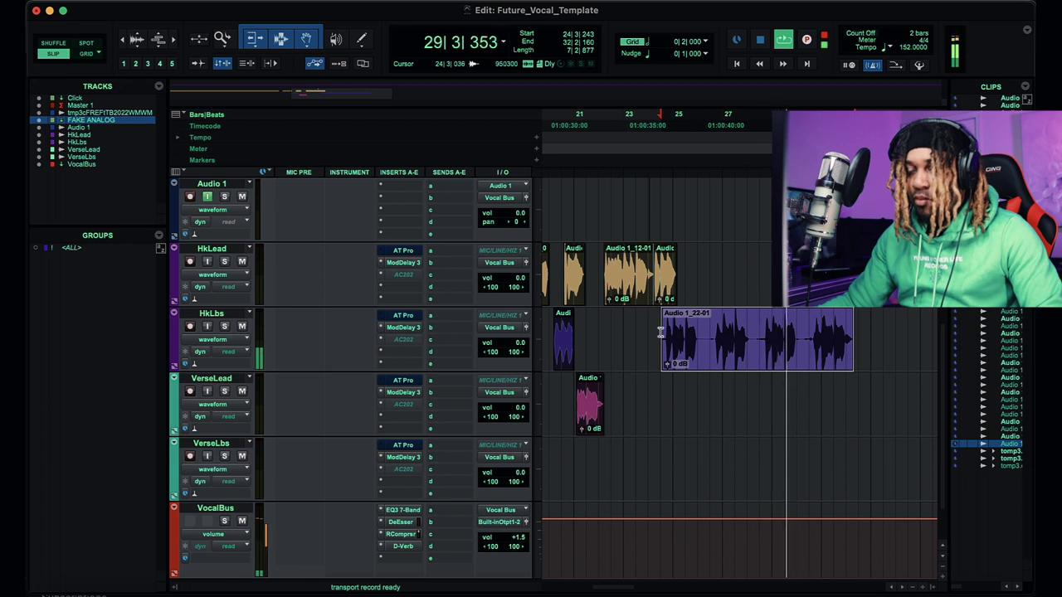
Step: Play back from 16|1|612 and separate the HkLead clip at 16|2|949
scroll(717, 332, "left", 6)
double_click(711, 327)
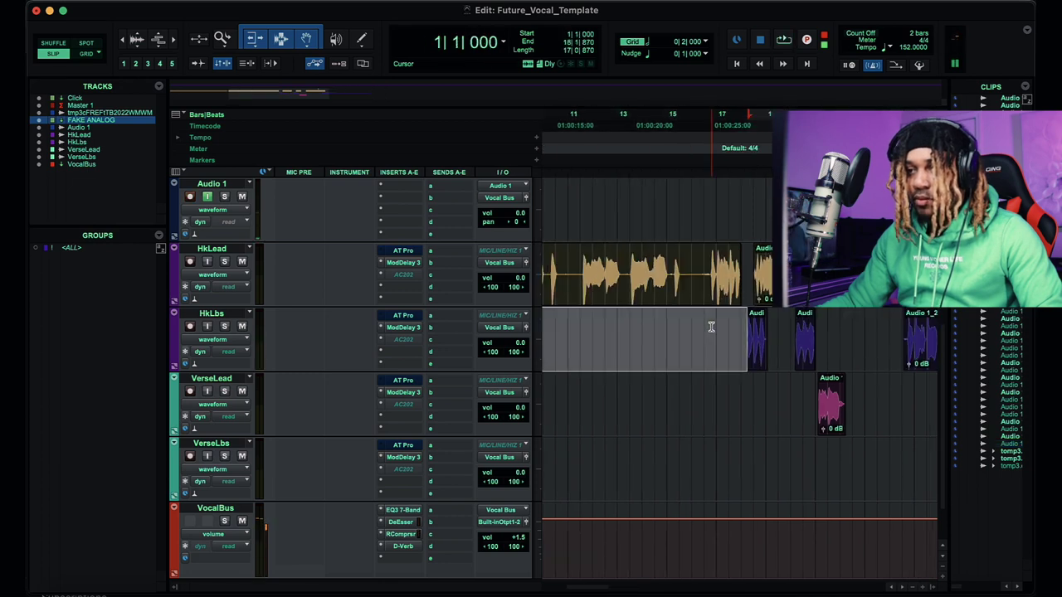
left_click(696, 321)
key("space")
key("t")
key("t")
scroll(795, 347, "right", 3)
scroll(797, 348, "right", 1)
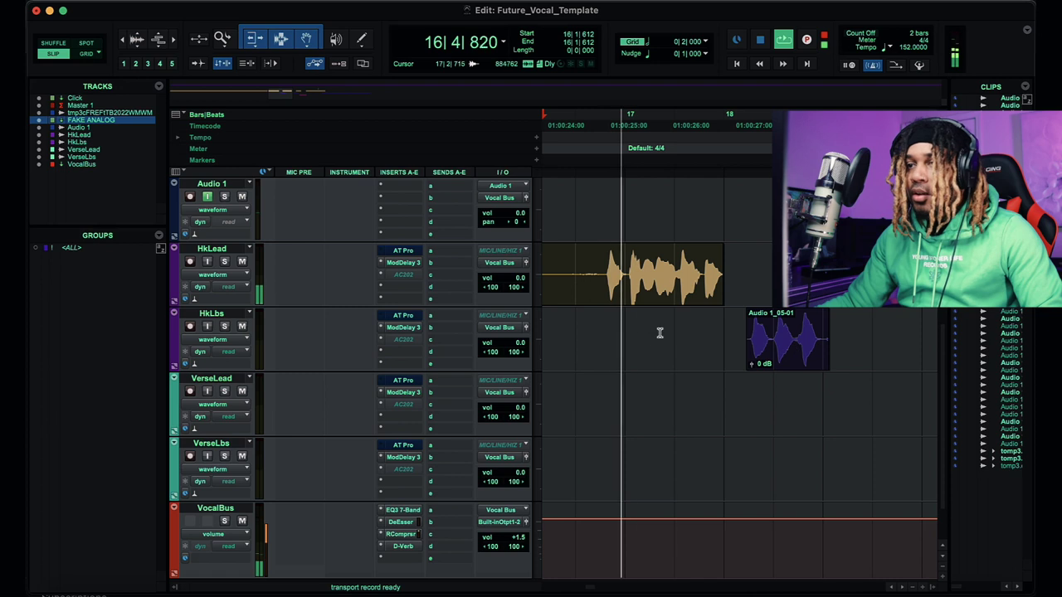
left_click(575, 272)
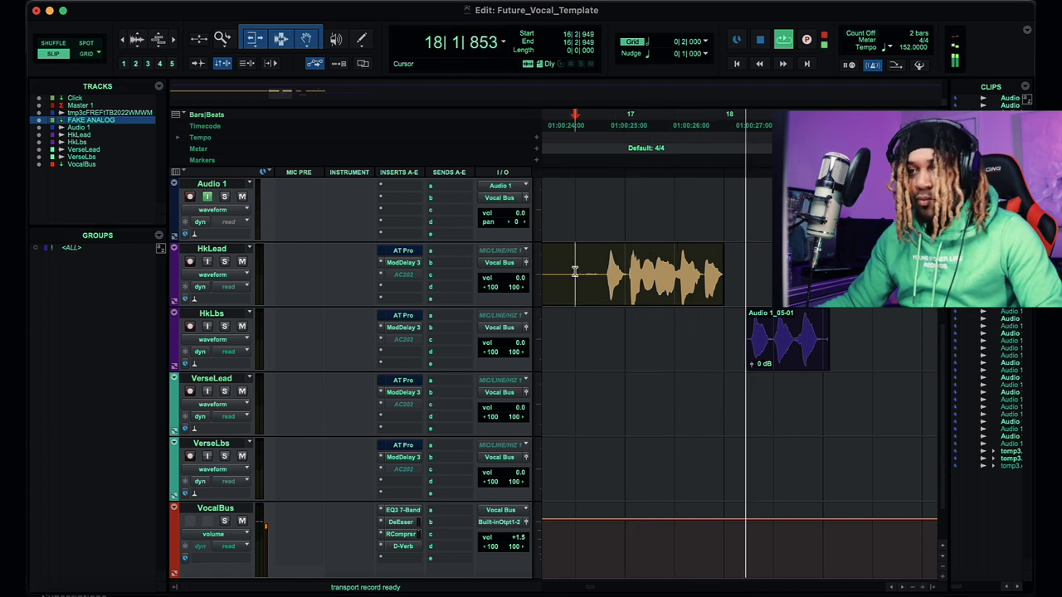
key("r")
key("r")
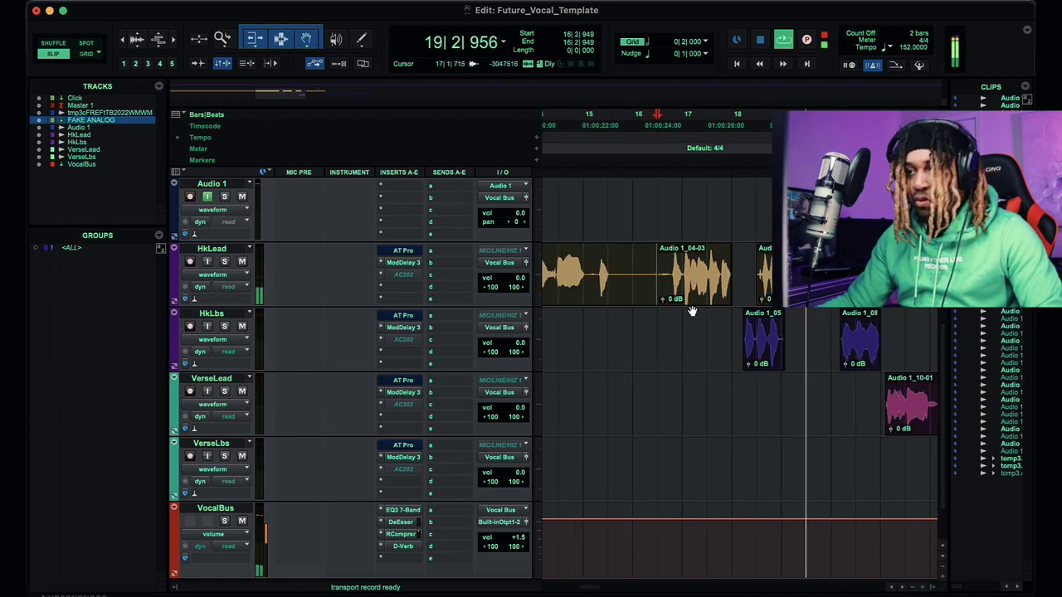
Step: Keep listening through to bar 25 and trim the start of the long HkLbs clip to 24|3|918
key("t")
key("t")
scroll(794, 315, "right", 2)
scroll(796, 314, "right", 5)
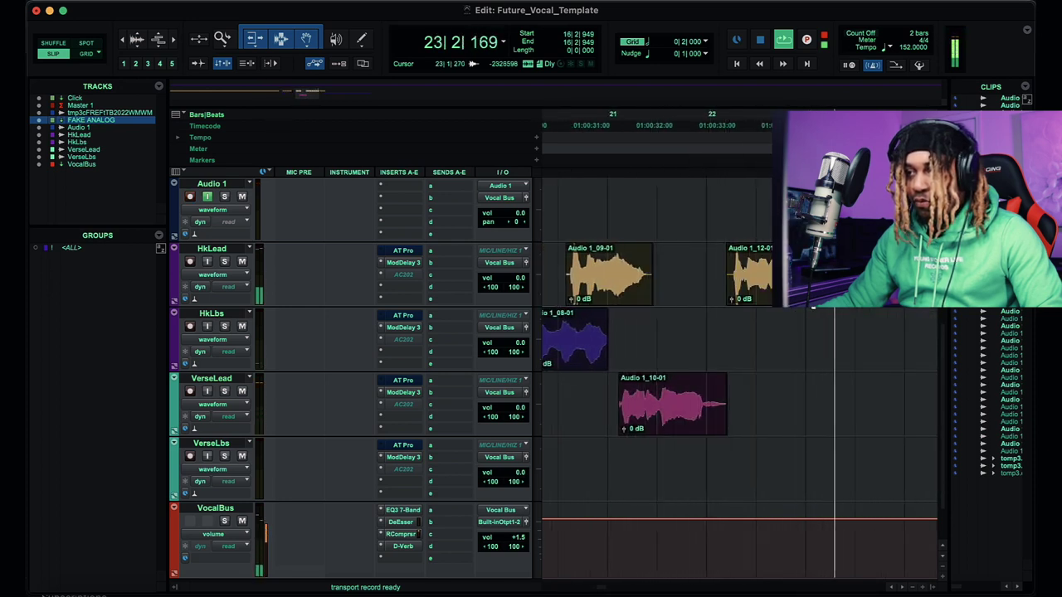
left_click(813, 302)
scroll(795, 314, "right", 4)
scroll(795, 314, "down", 1)
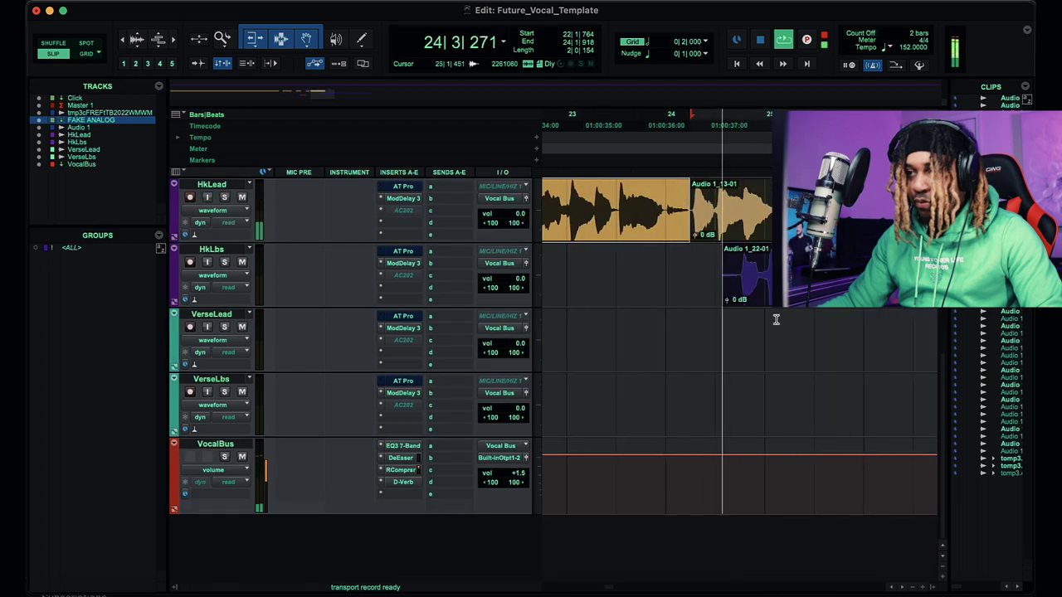
left_click(739, 270)
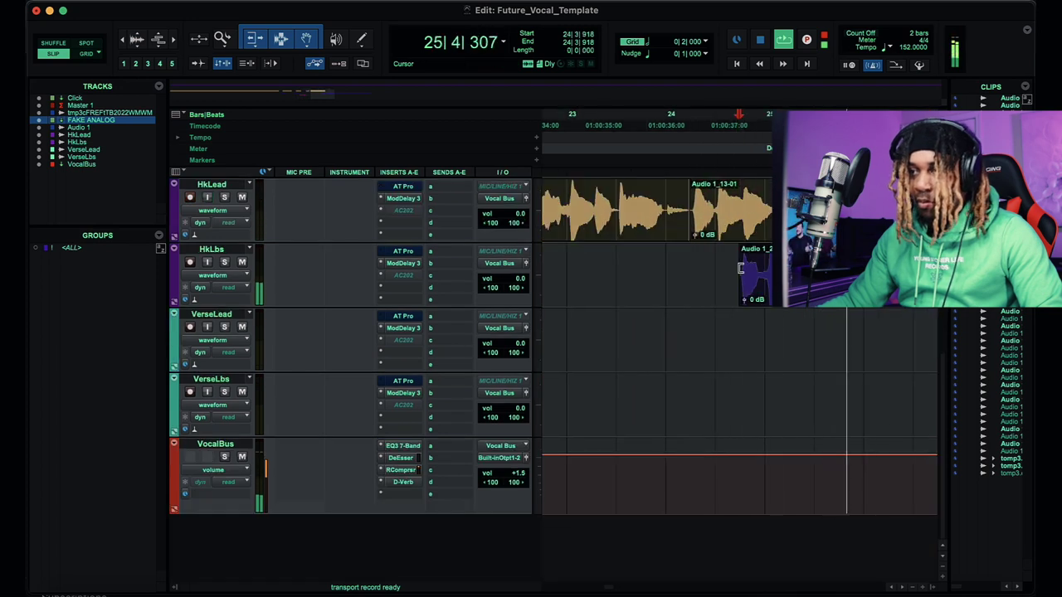
key("r")
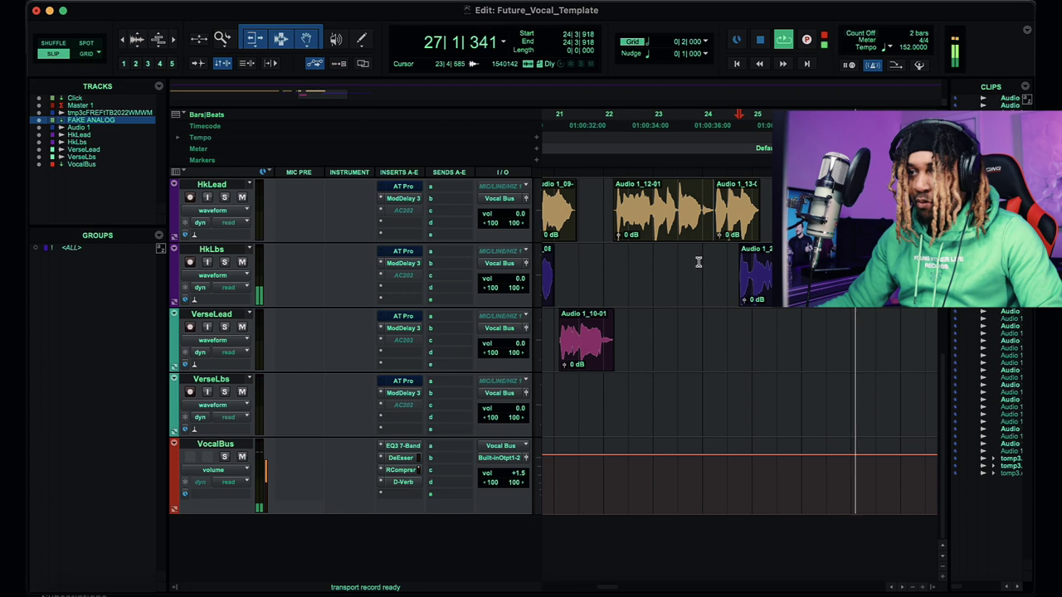
Step: Try recording a vocal take on Audio 1 from 23|4|841 against the long HkLbs clip
left_click(700, 260)
key("super+space")
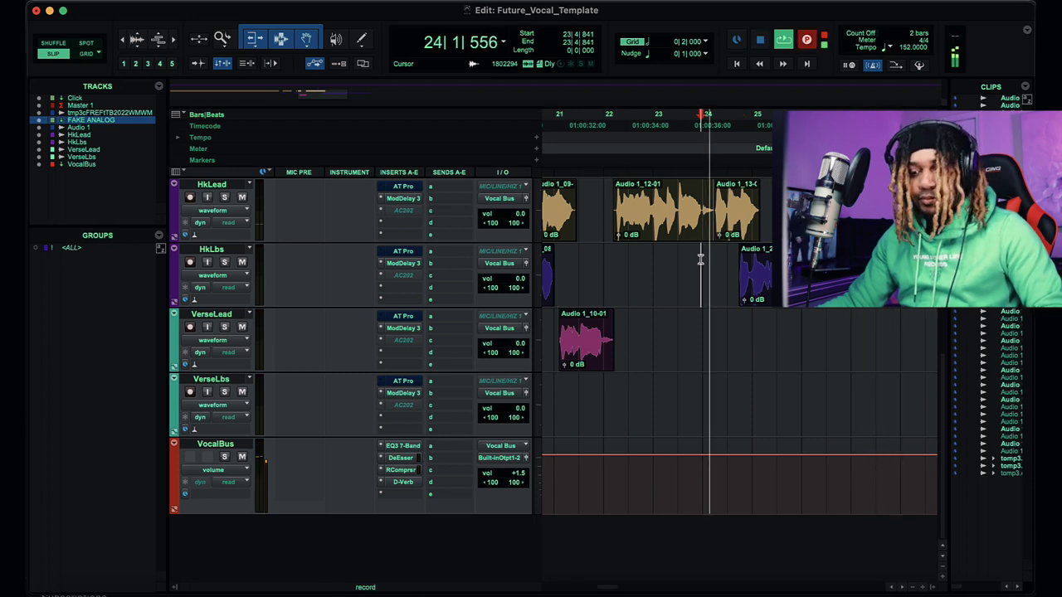
key("t")
scroll(730, 270, "up", 5)
scroll(732, 272, "down", 1)
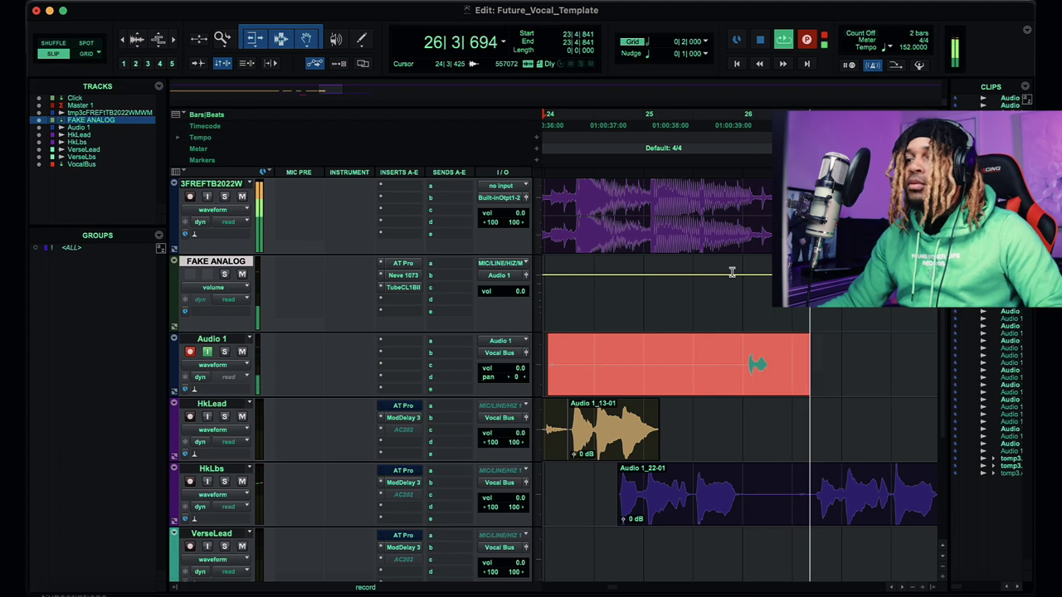
key("r")
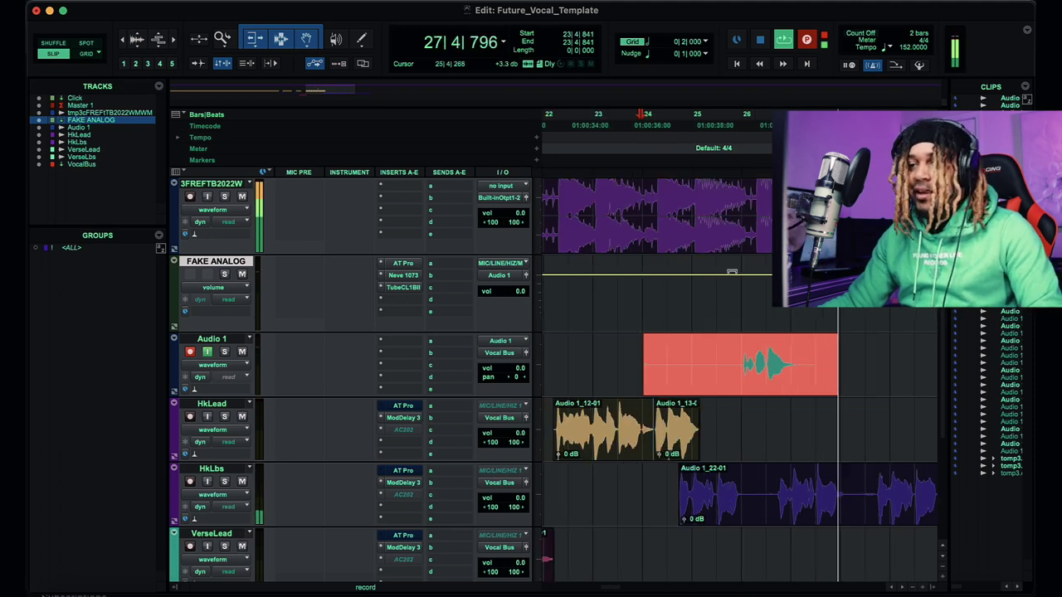
scroll(732, 273, "down", 1)
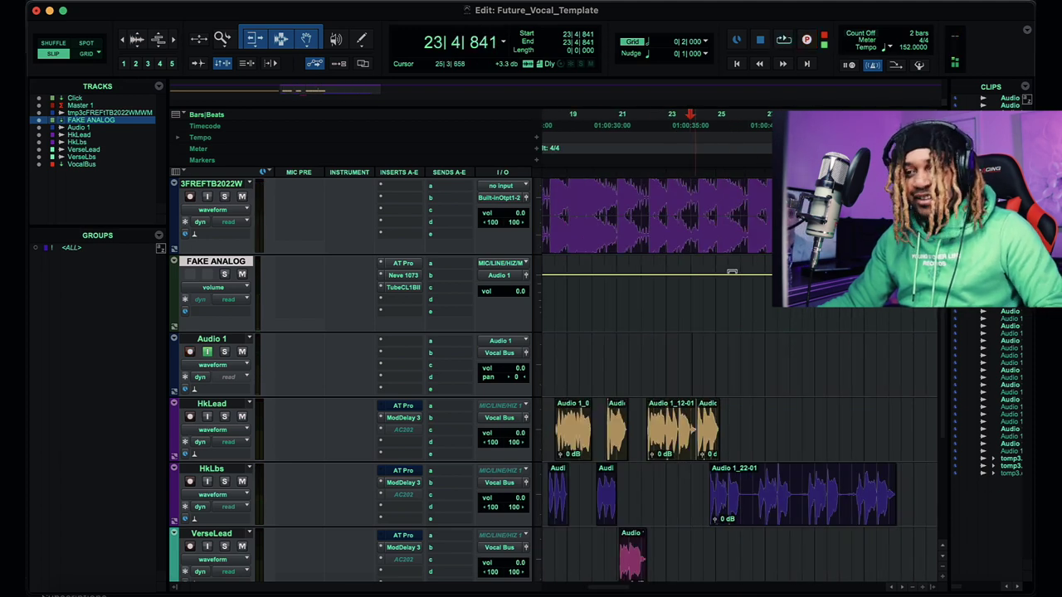
Step: Record a longer layering take on Audio 1 from 23|4|841 to past bar 32
scroll(775, 310, "up", 1)
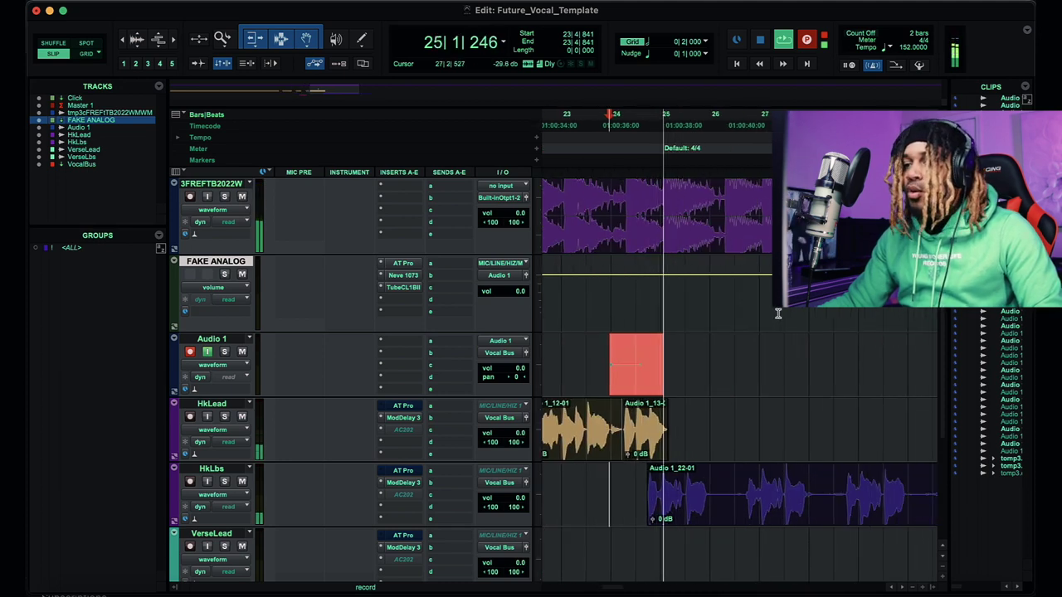
scroll(779, 313, "down", 1)
scroll(779, 314, "right", 1)
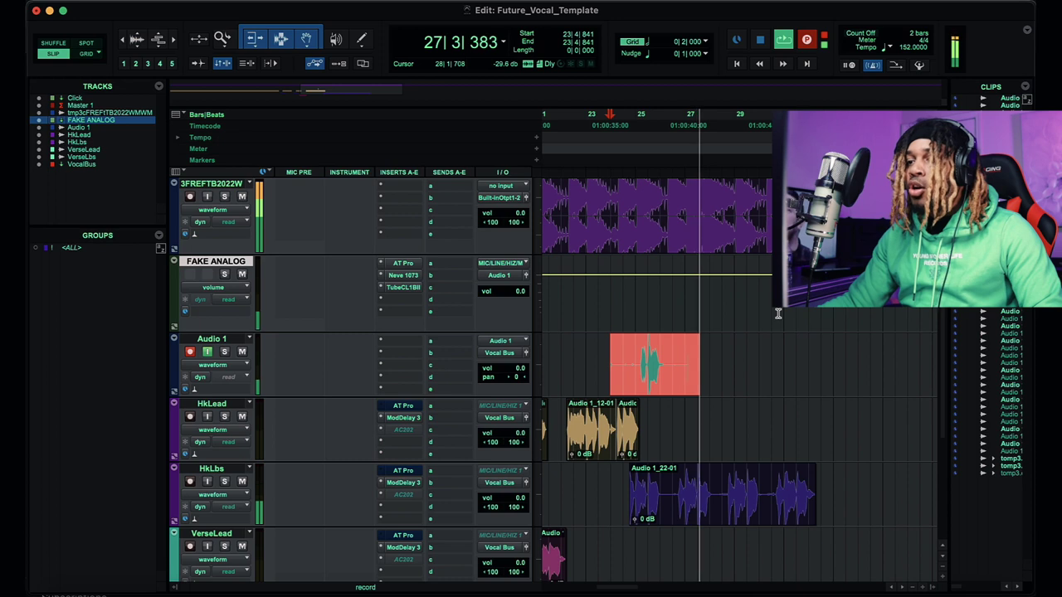
scroll(778, 313, "up", 1)
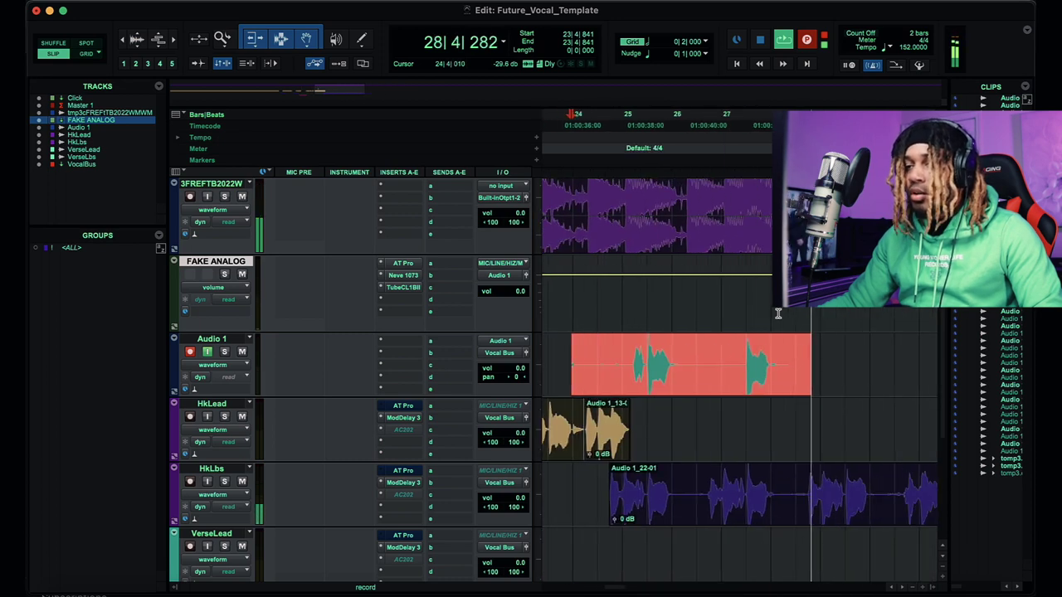
scroll(778, 313, "right", 1)
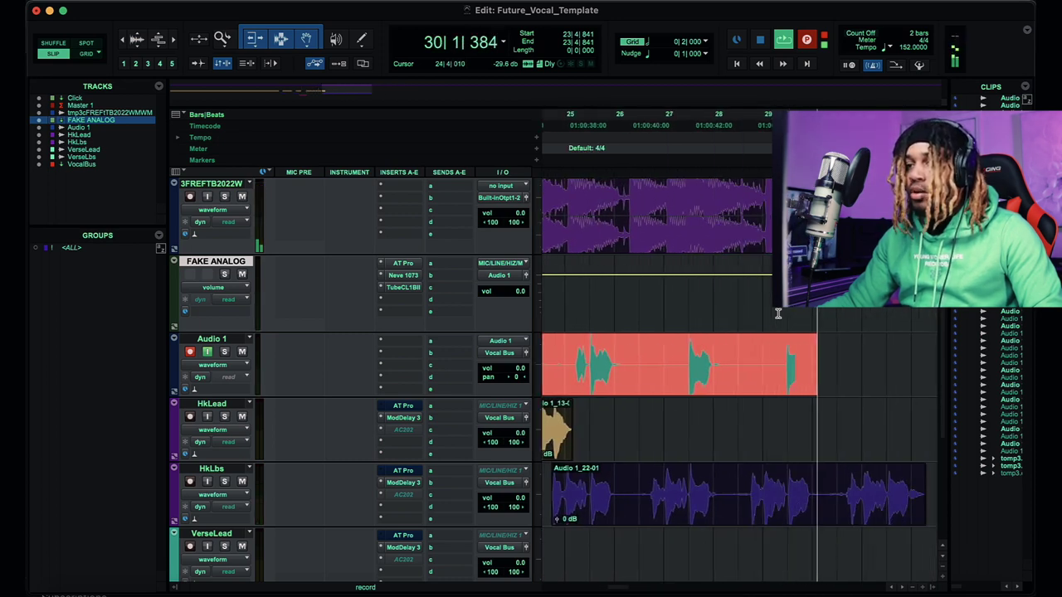
scroll(779, 313, "right", 1)
scroll(778, 313, "right", 1)
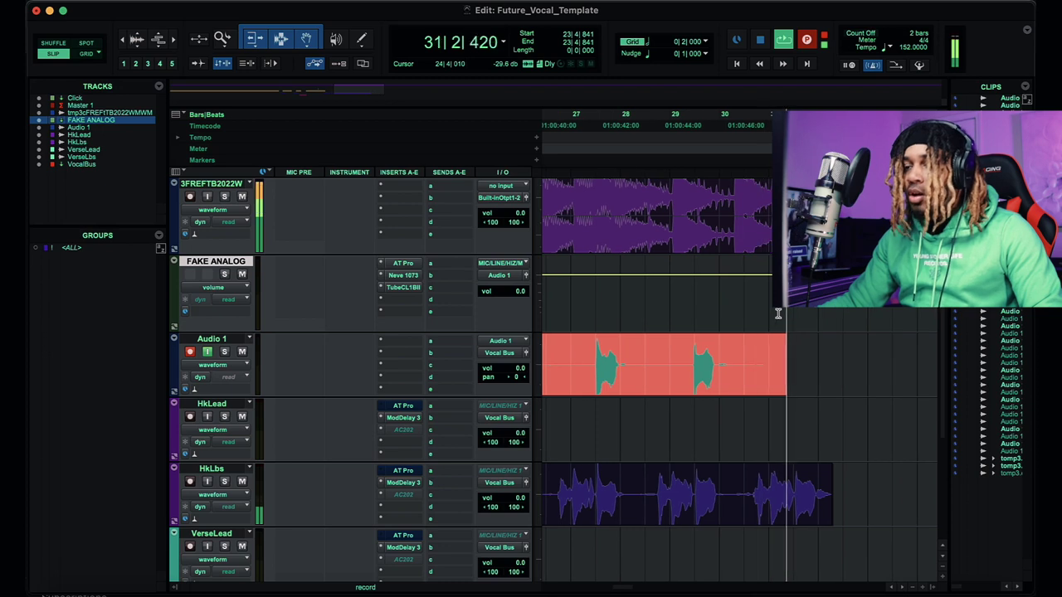
key("super+bracketleft")
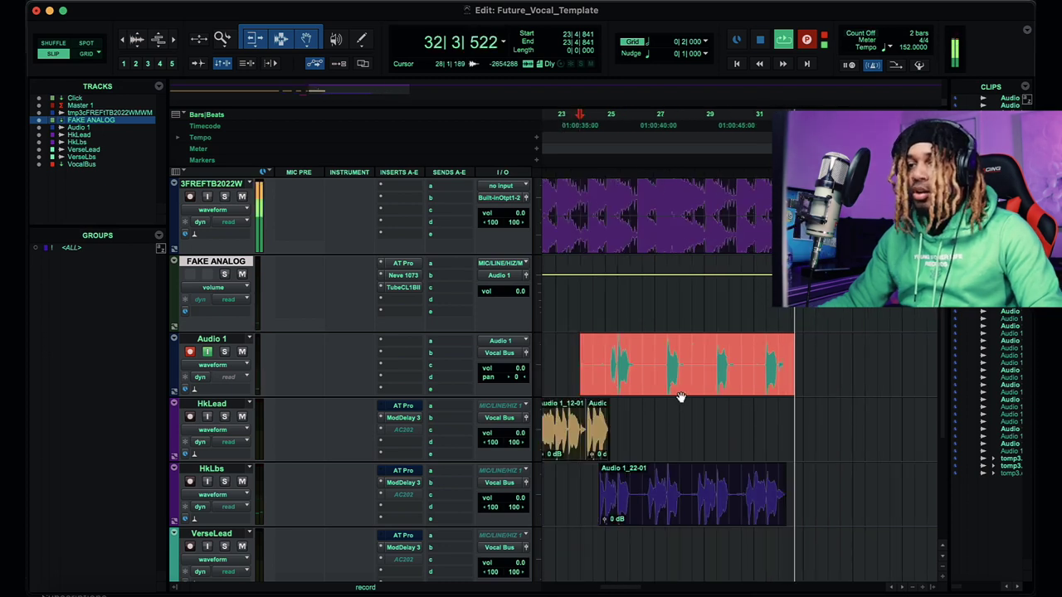
Step: Record further trial takes over the long Audio 1 take, restarting from 23|4|841
key("space")
key("space")
scroll(705, 397, "down", 2)
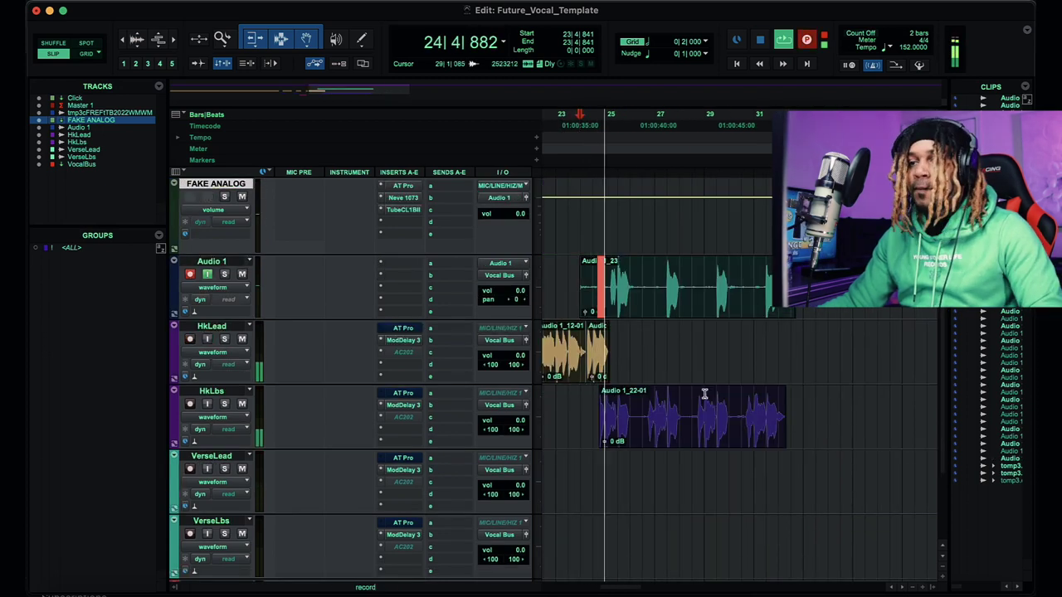
key("super+bracketright")
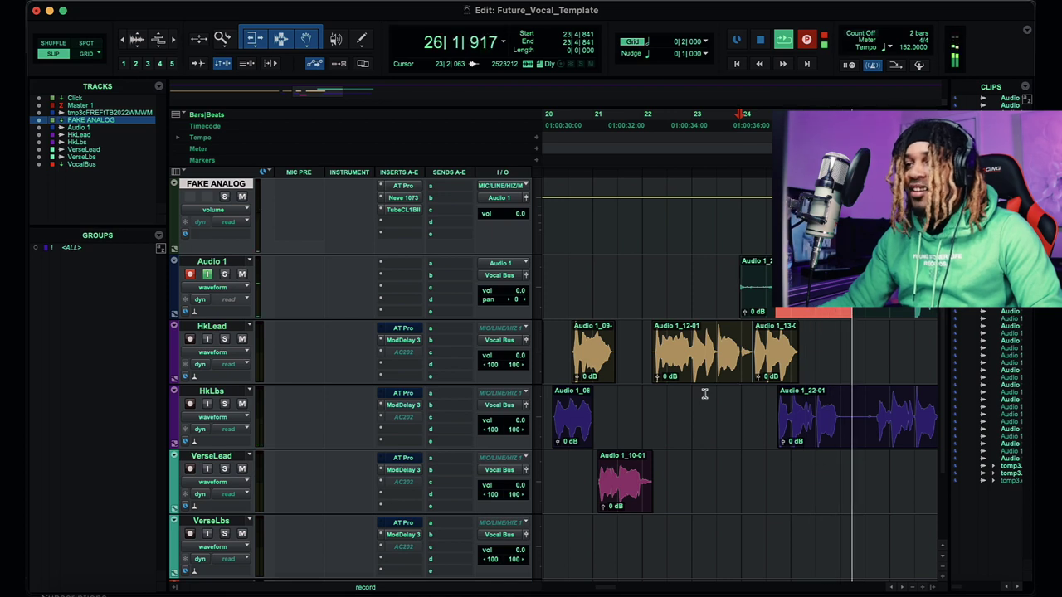
key("space")
key("space")
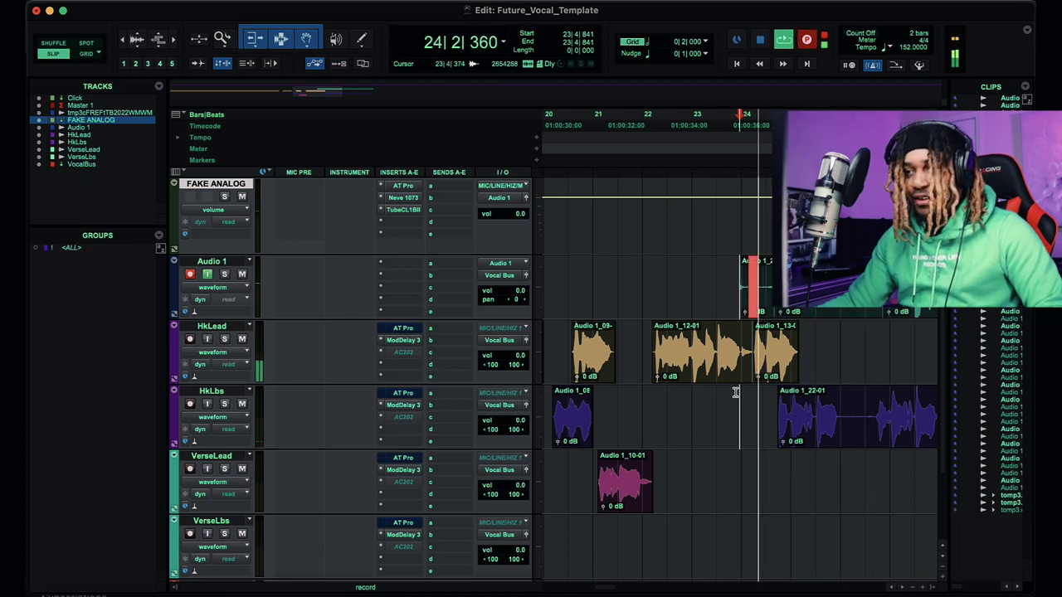
key("super+bracketleft")
key("super+bracketleft")
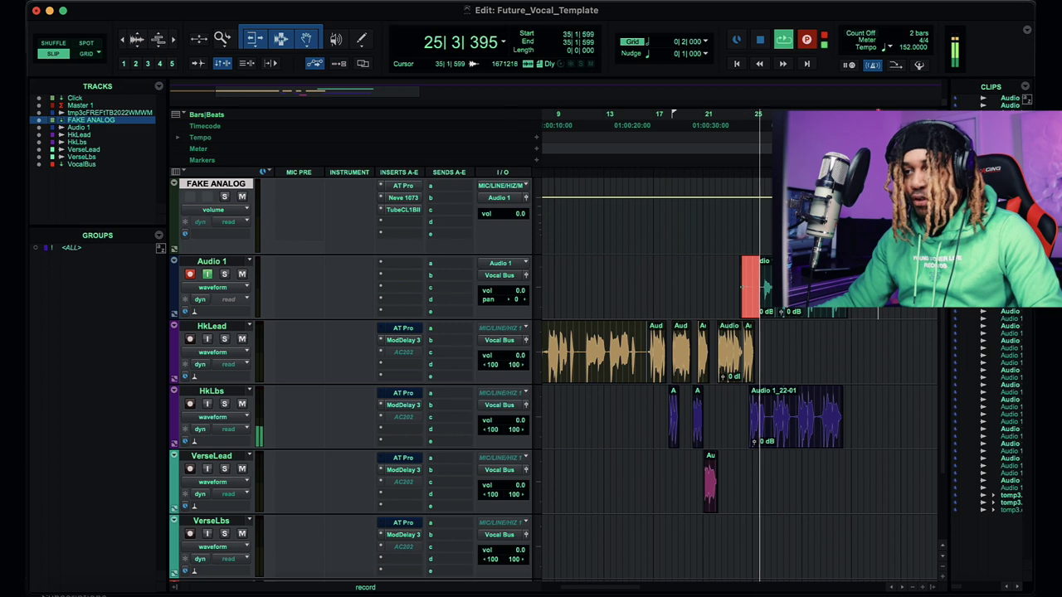
Step: Stop recording and delete all the trial takes on Audio 1
left_click_drag(878, 284, 707, 296)
key("space")
key("Delete")
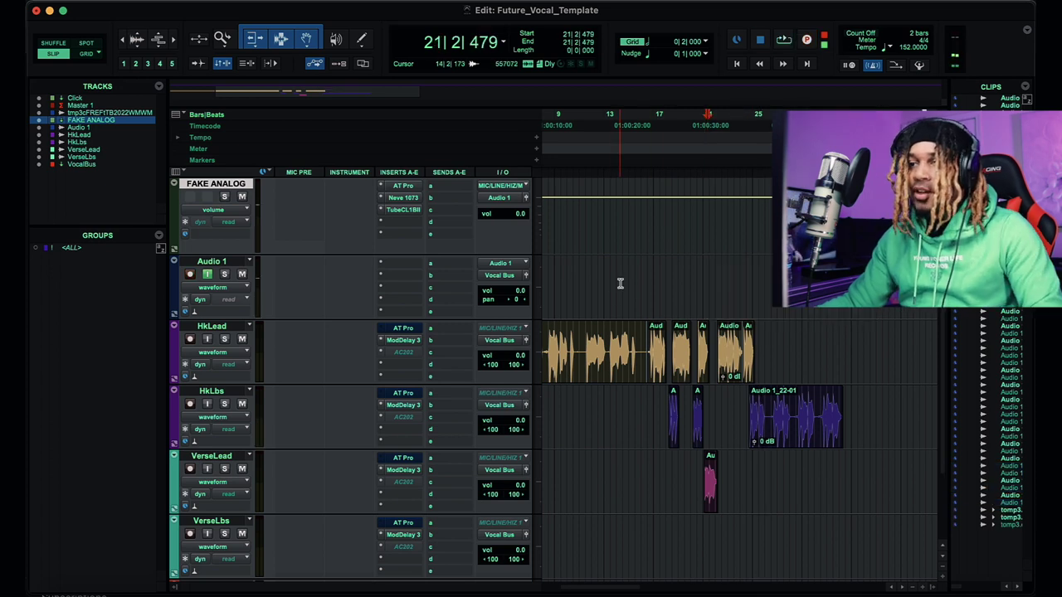
Step: Play back the arranged hook and verse vocals from 16|1|301
left_click(642, 279)
key("space")
scroll(642, 279, "down", 2)
scroll(642, 279, "left", 2)
key("super+bracketright")
key("super+bracketright")
key("super+bracketright")
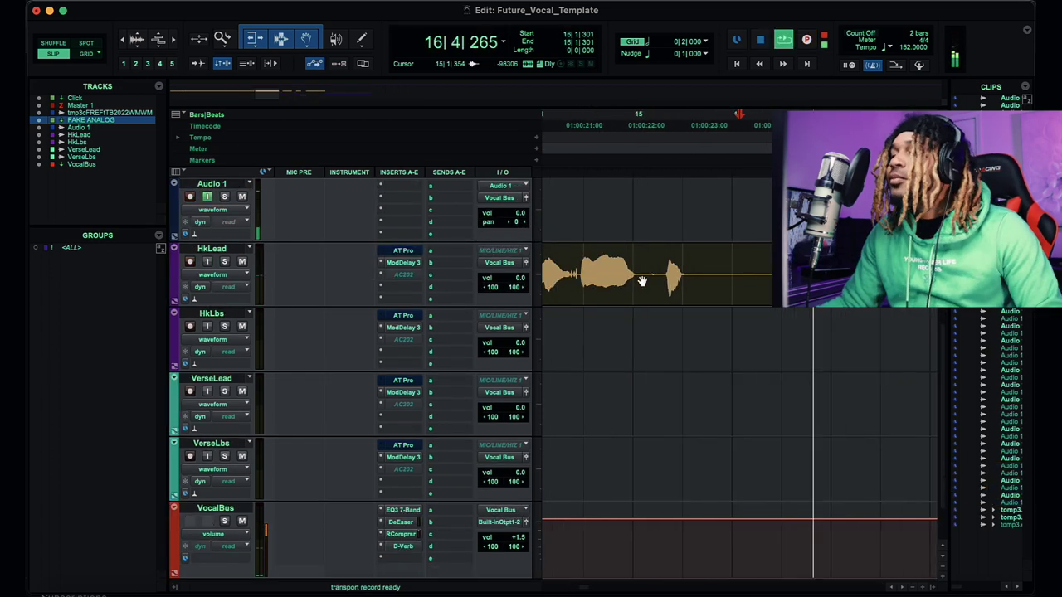
key("super+bracketright")
key("super+bracketleft")
key("super+bracketleft")
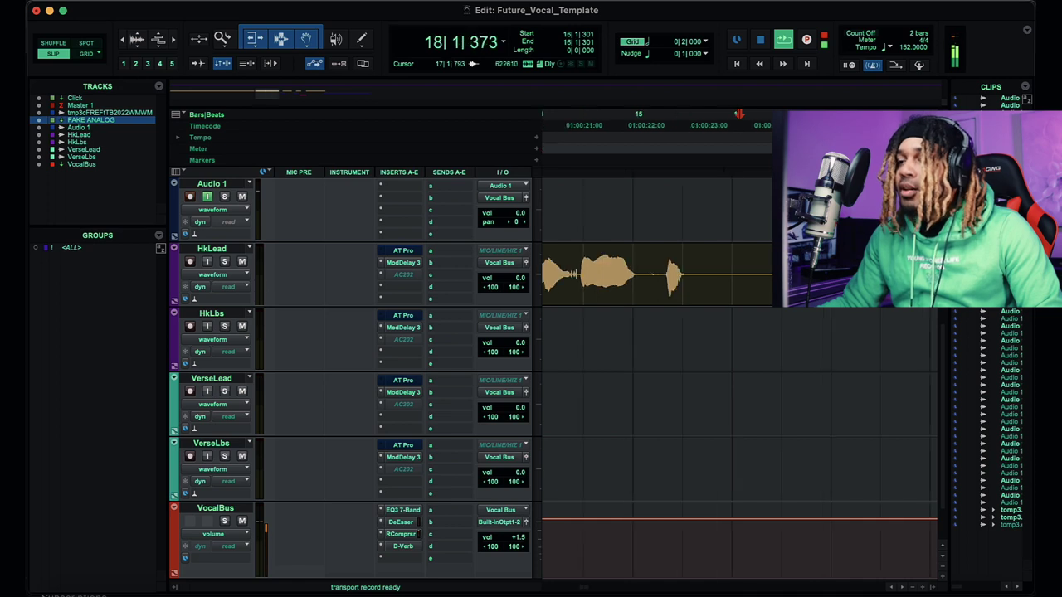
key("super+bracketleft")
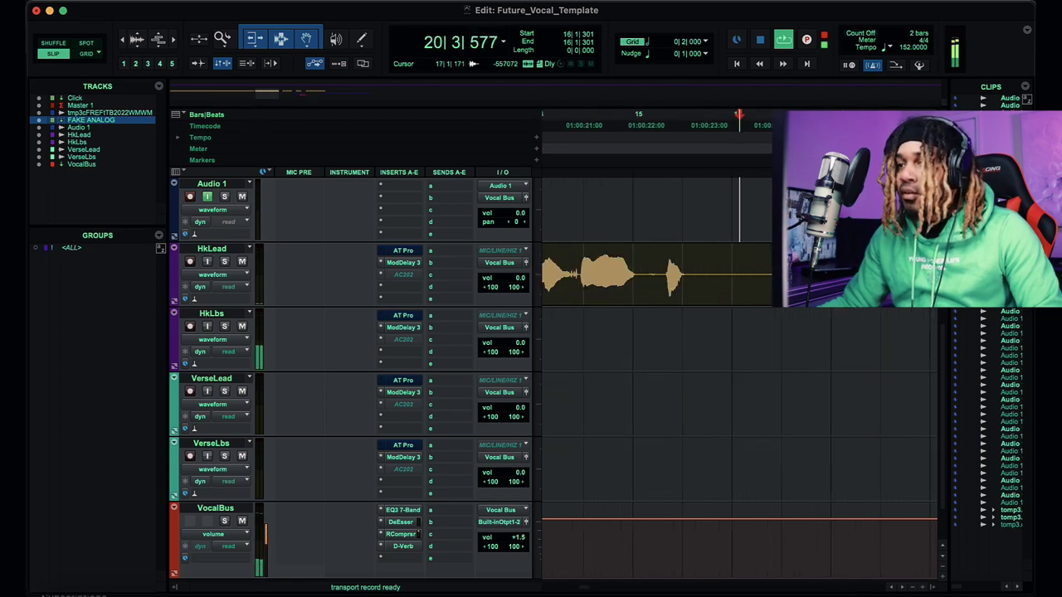
Step: Trim the ends of the HkLead clips Audio 1_07-01 and Audio 1_09-01 to 20|1|350 and 21|2|576
key("super+bracketright")
key("super+bracketright")
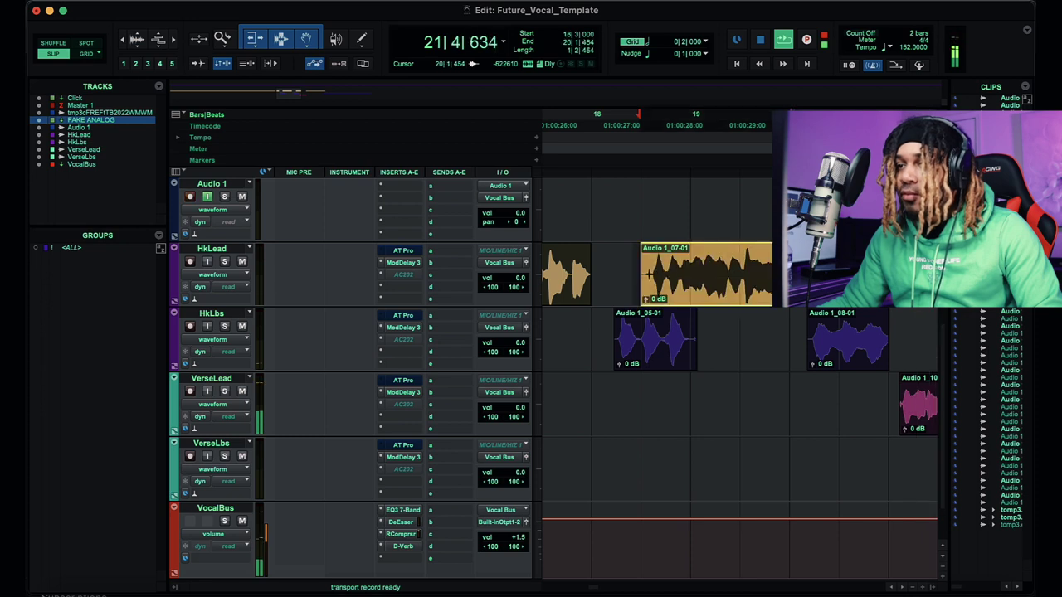
key("super+bracketright")
key("super+bracketright")
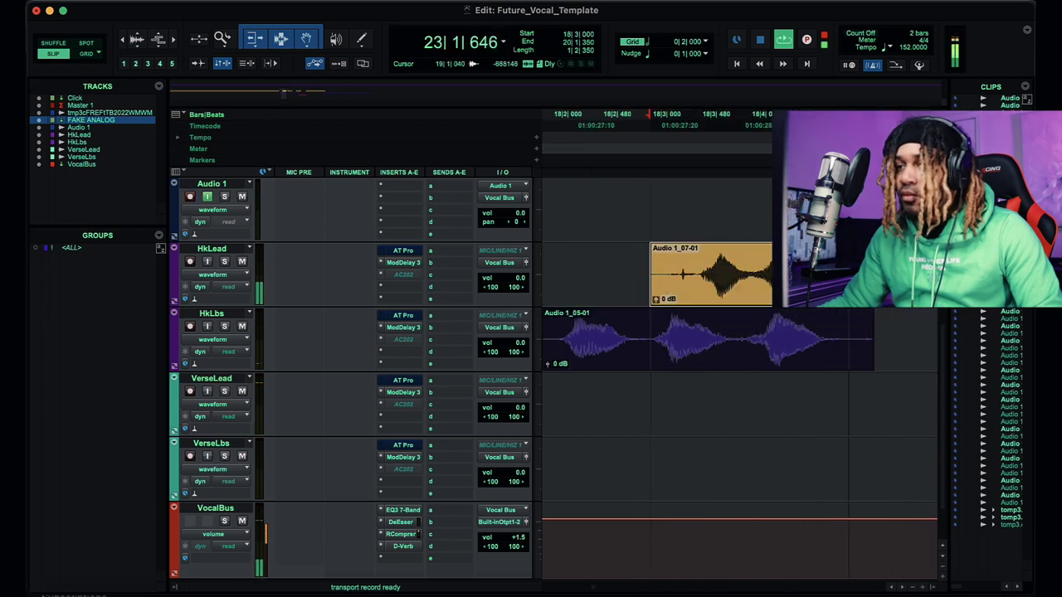
key("super+bracketright")
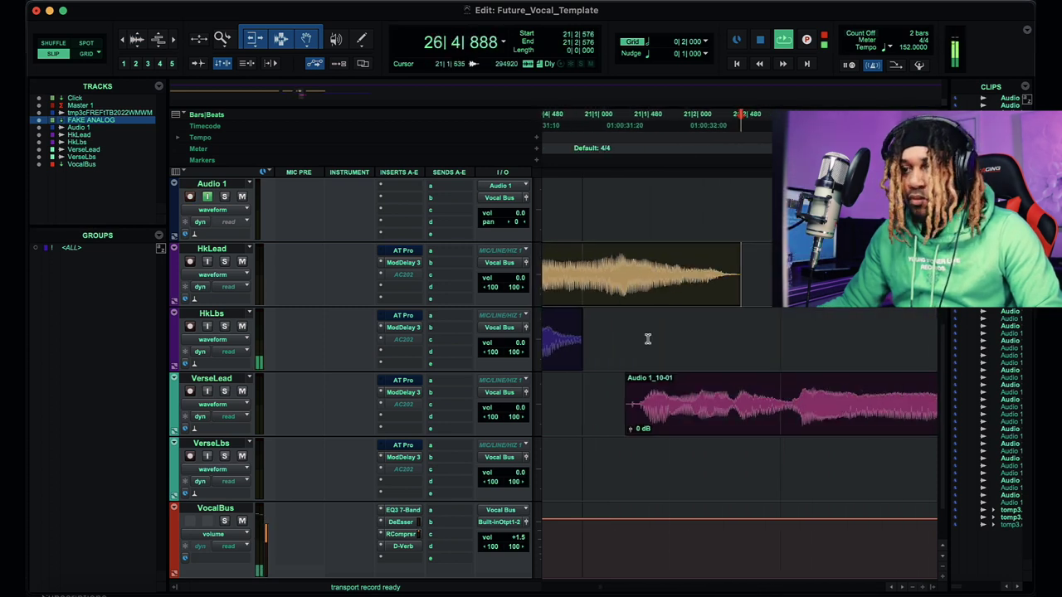
Step: Trim the silent start of the VerseLead clip Audio 1_10-01 to 21|1|538
key("super+bracketright")
key("super+bracketright")
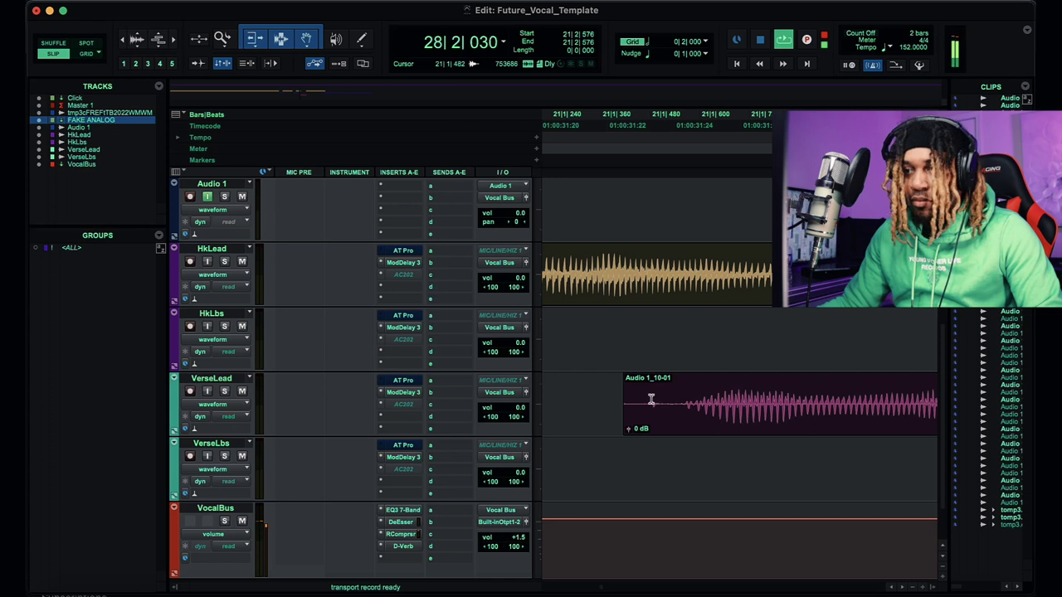
left_click_drag(630, 399, 652, 405)
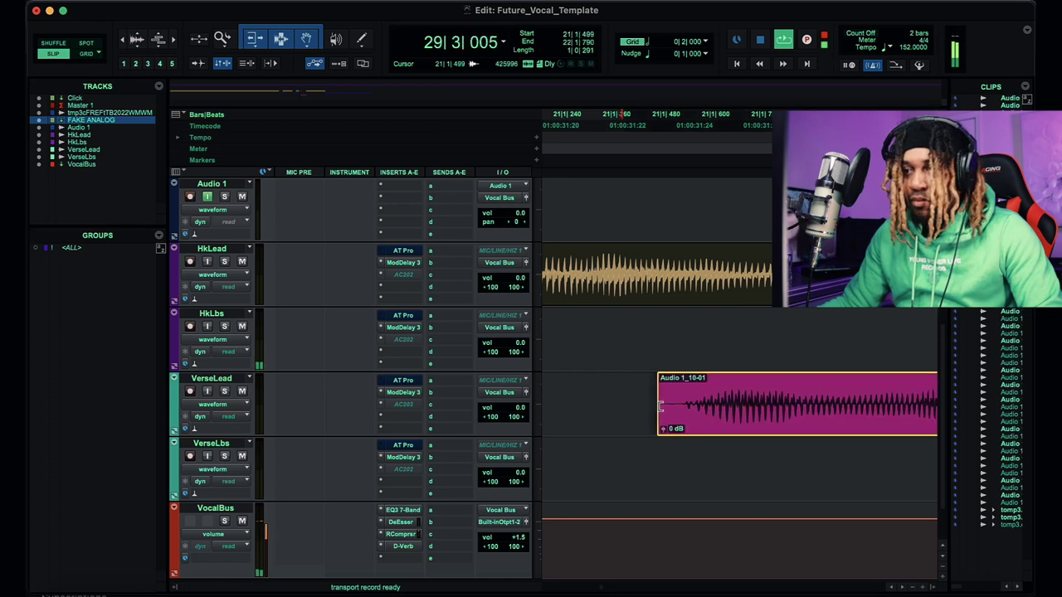
key("super+bracketleft")
key("super+bracketleft")
key("super+bracketleft")
key("super+bracketleft")
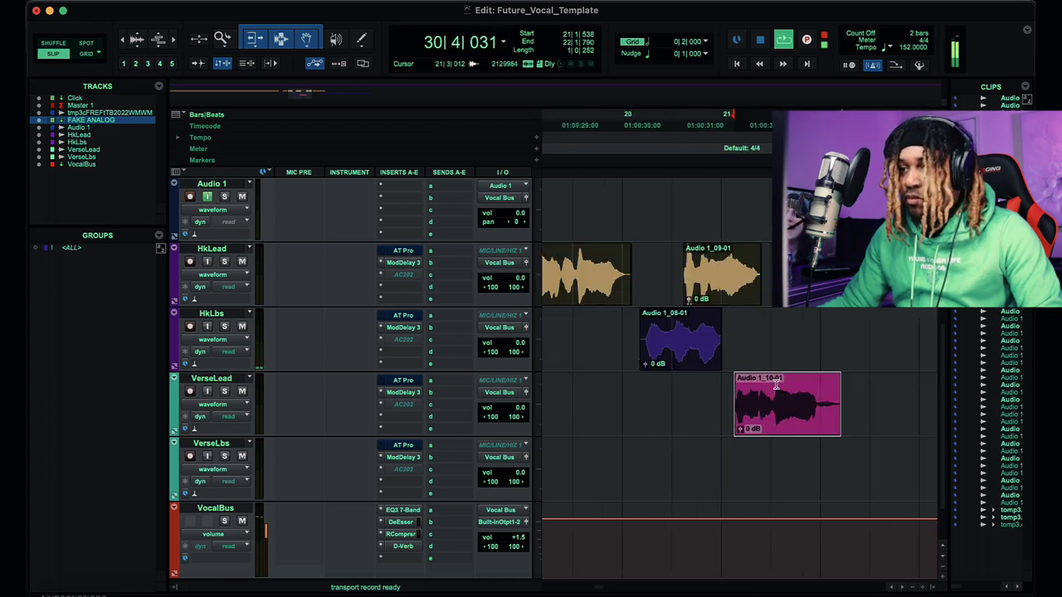
Step: Play through the long HkLbs clip to bar 32 and stop playback
scroll(865, 325, "right", 10)
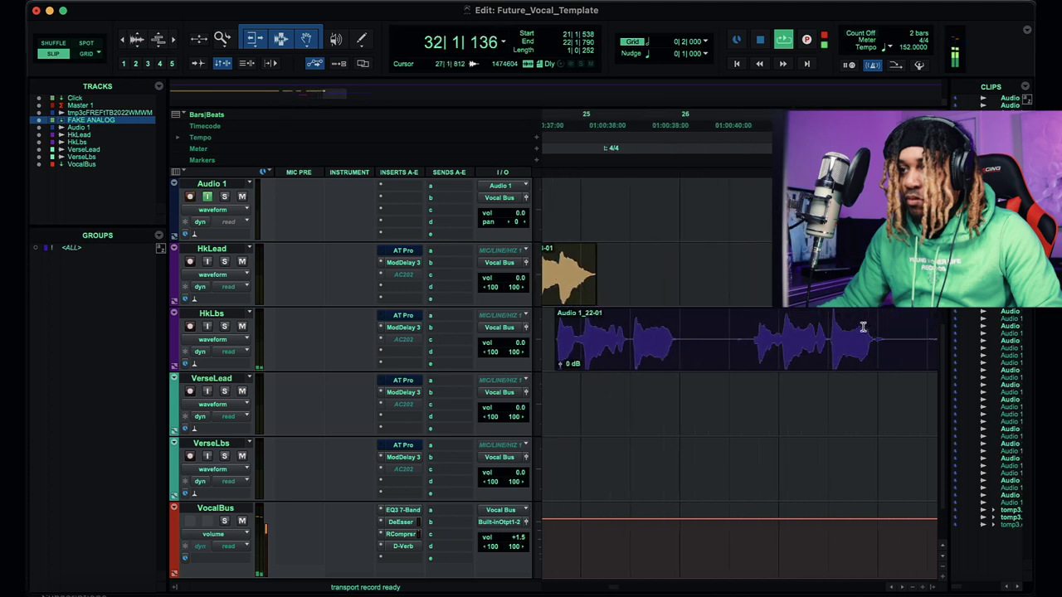
key("super+bracketleft")
scroll(659, 312, "up", 5)
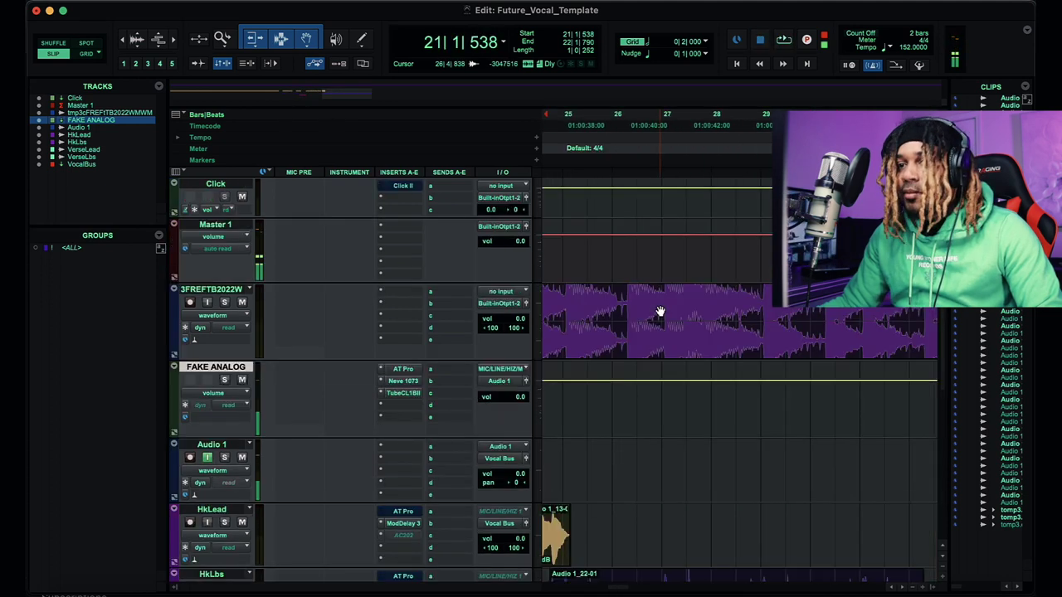
scroll(658, 310, "left", 15)
key("r")
key("r")
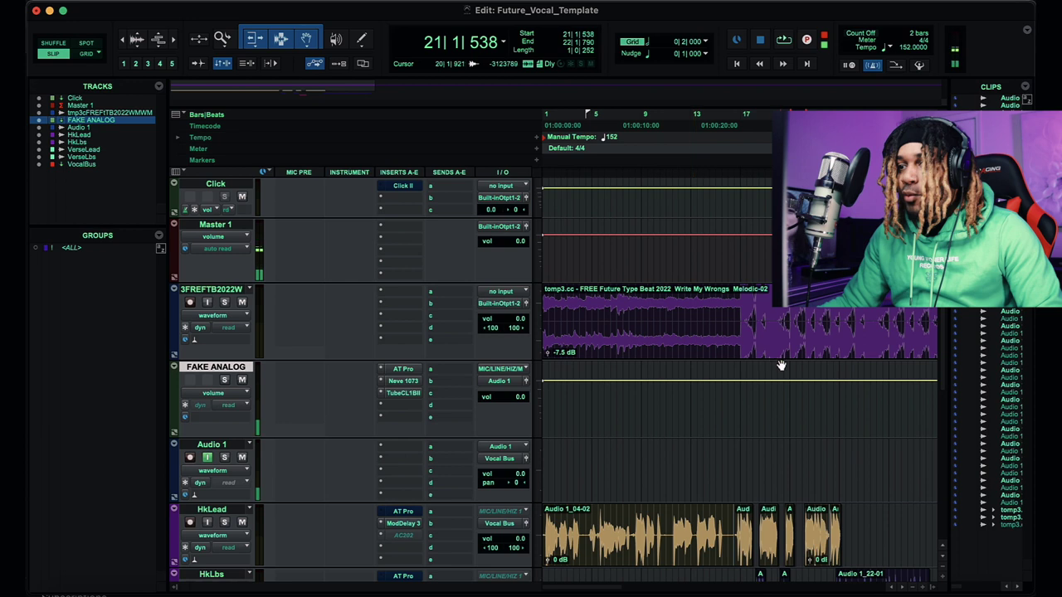
Step: Start playback of the arranged hook and verse vocals from 15|4|950, just before the HkLead clip Audio 1_04-03
scroll(767, 368, "down", 6)
scroll(767, 369, "up", 6)
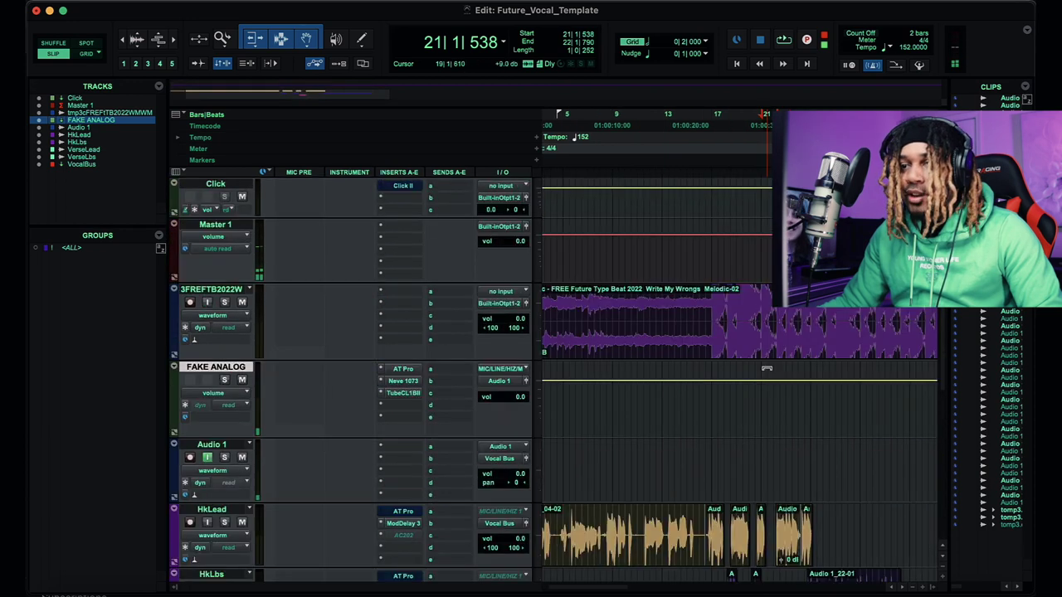
scroll(767, 368, "down", 3)
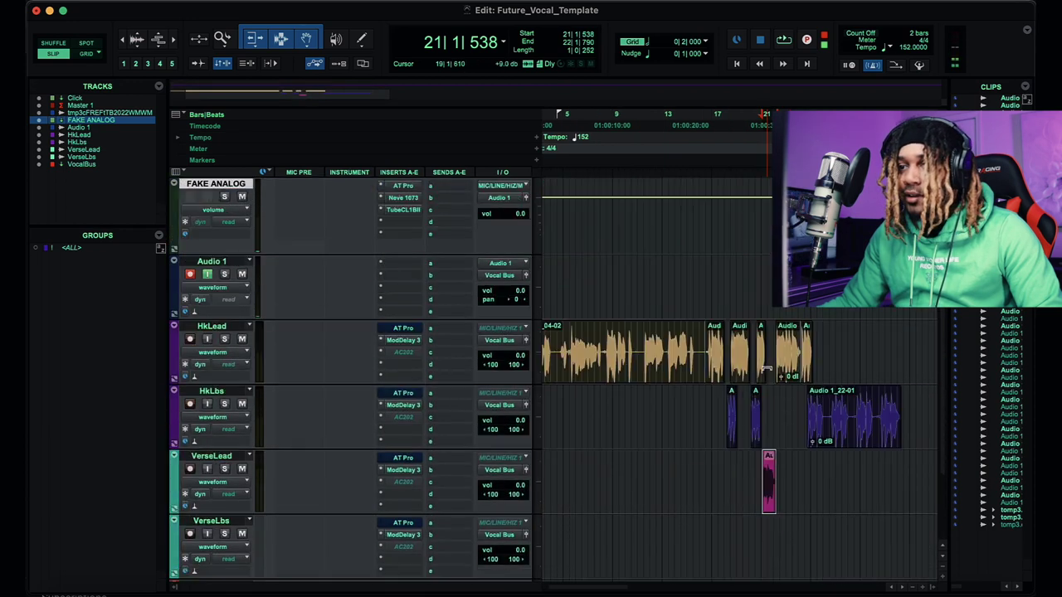
left_click(699, 276)
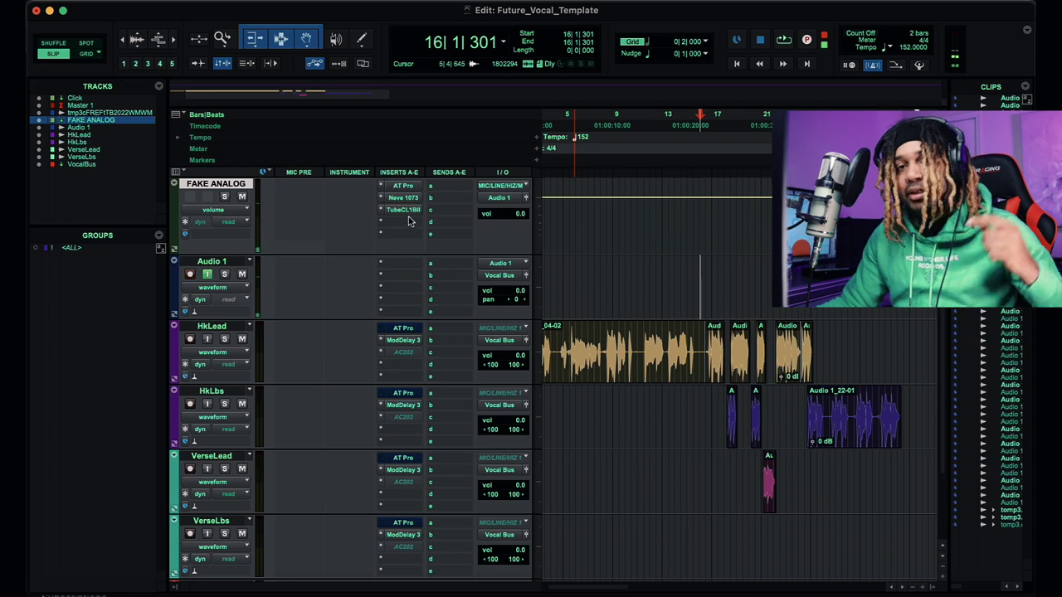
key("t")
key("t")
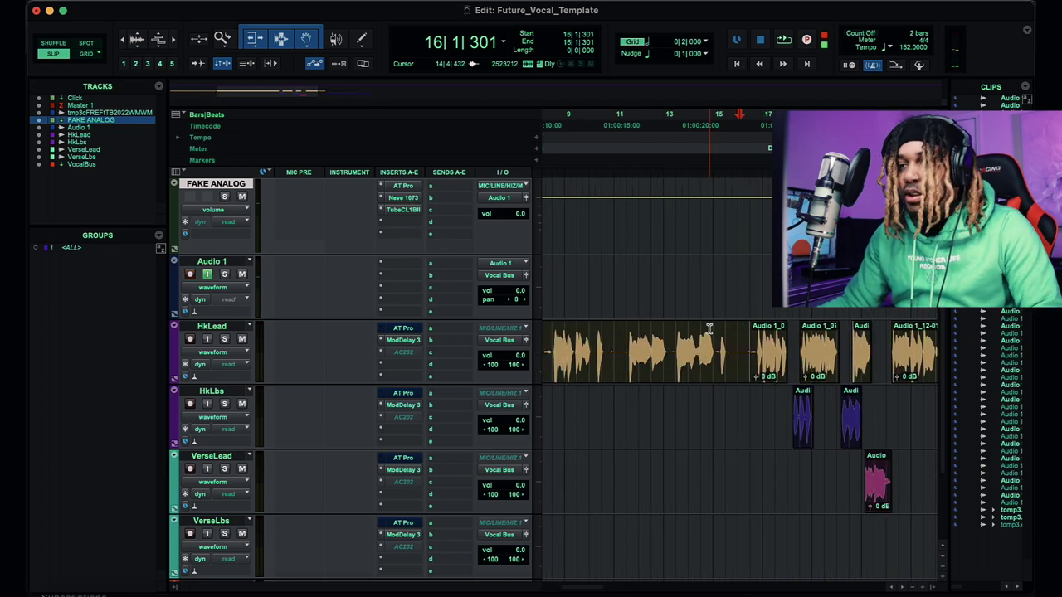
left_click(730, 277)
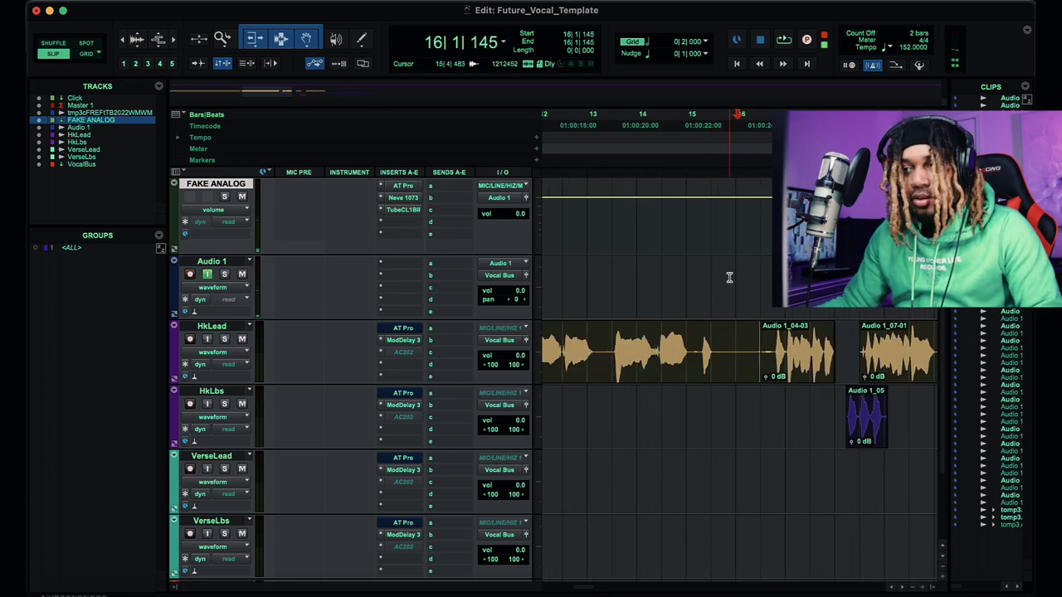
key("space")
key("super+bracketleft")
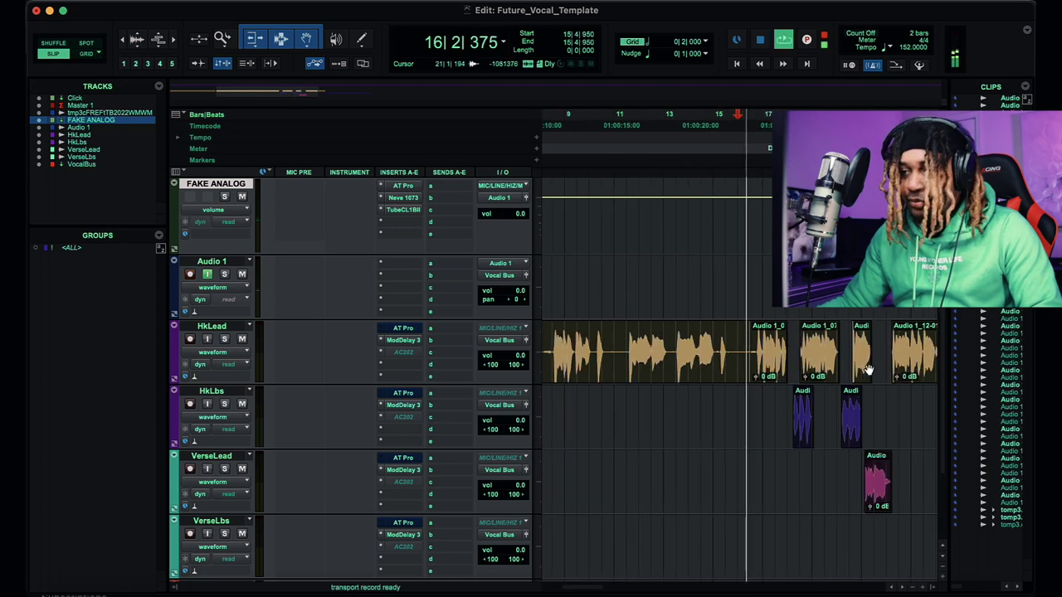
Step: Show the Inserts F-J column for the tracks so the rest of the VocalBus chain can be seen
scroll(765, 382, "down", 3)
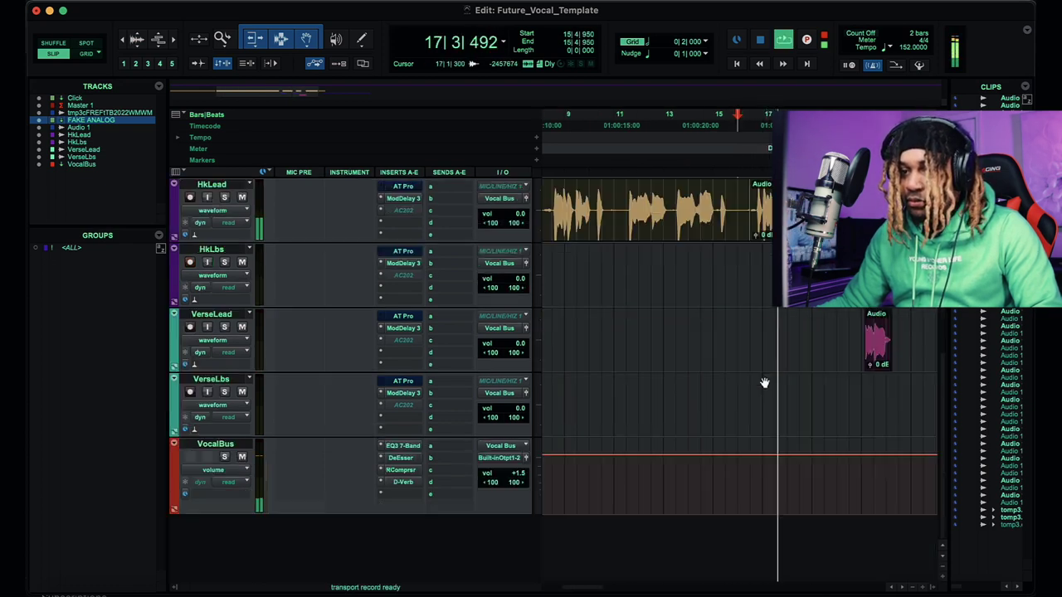
right_click(385, 190)
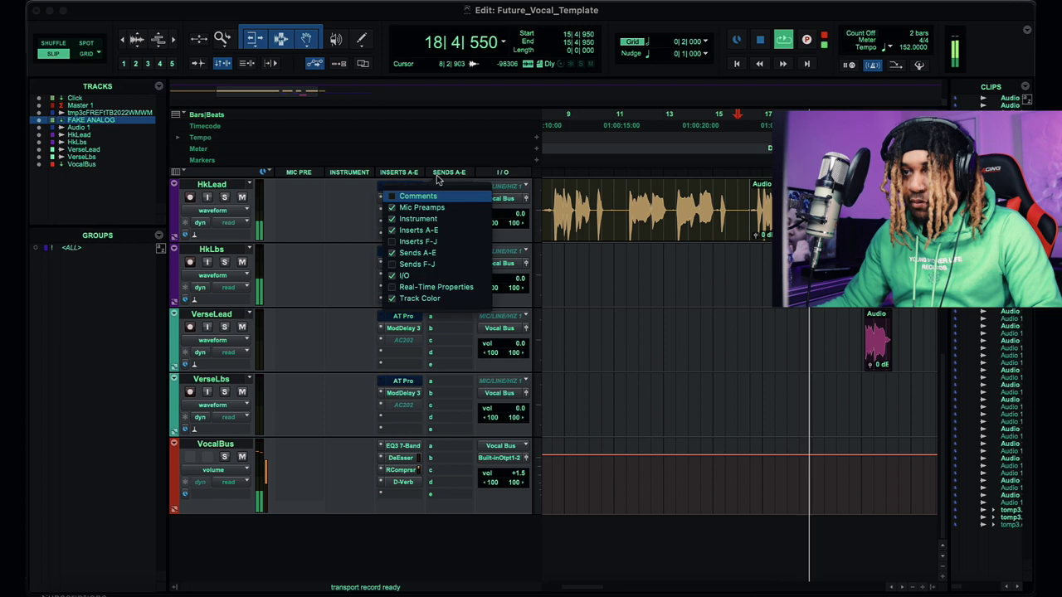
left_click(418, 240)
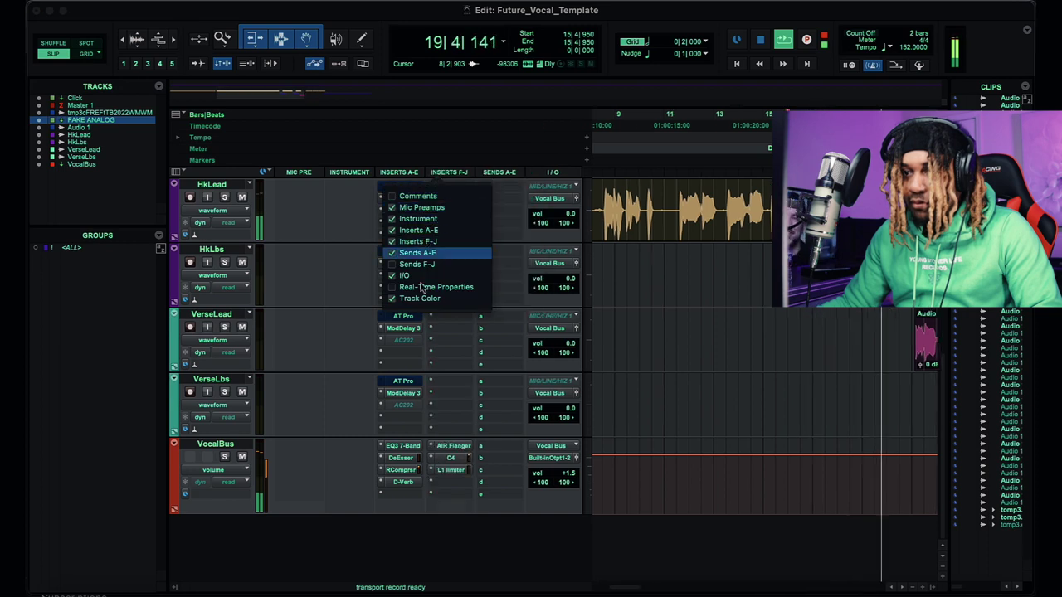
left_click(710, 380)
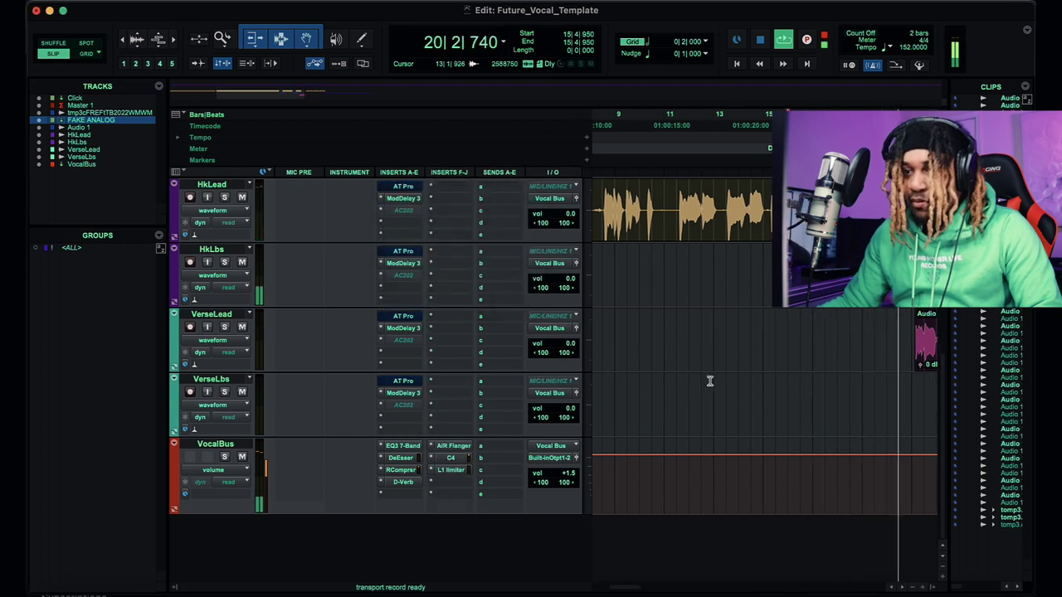
Step: Review the settings of the EQ3 7-Band, DeEsser, RCompressor and D-Verb on the VocalBus, closing each plug-in after viewing
left_click(403, 445)
left_click(199, 84)
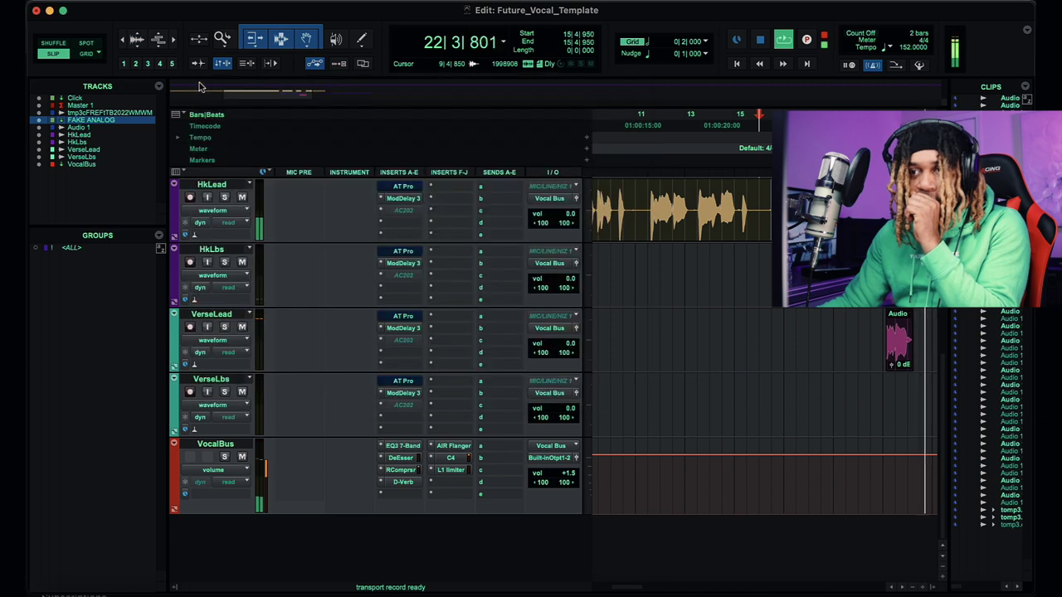
left_click(403, 458)
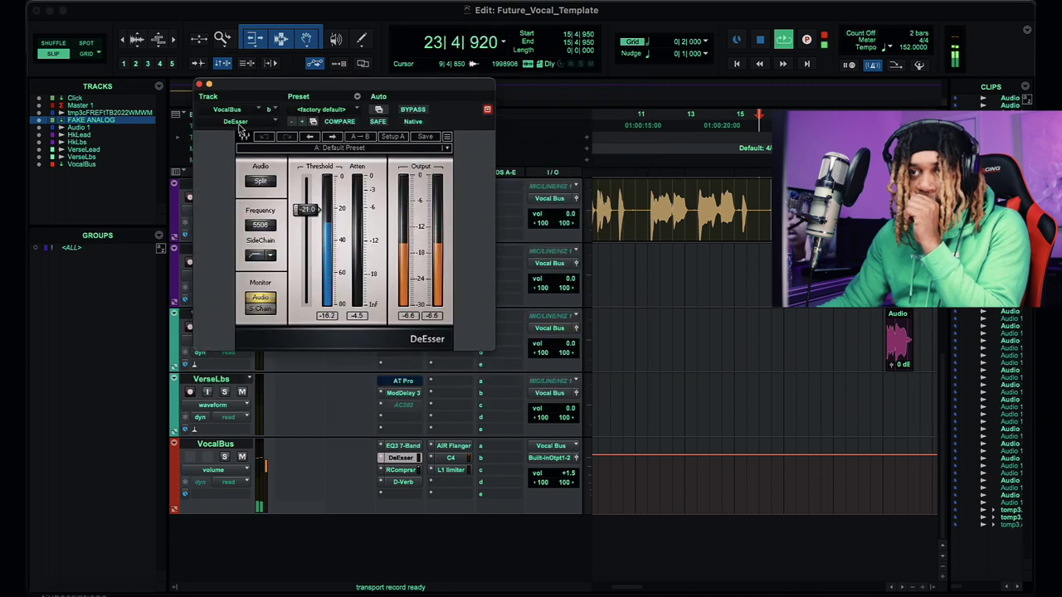
left_click(200, 85)
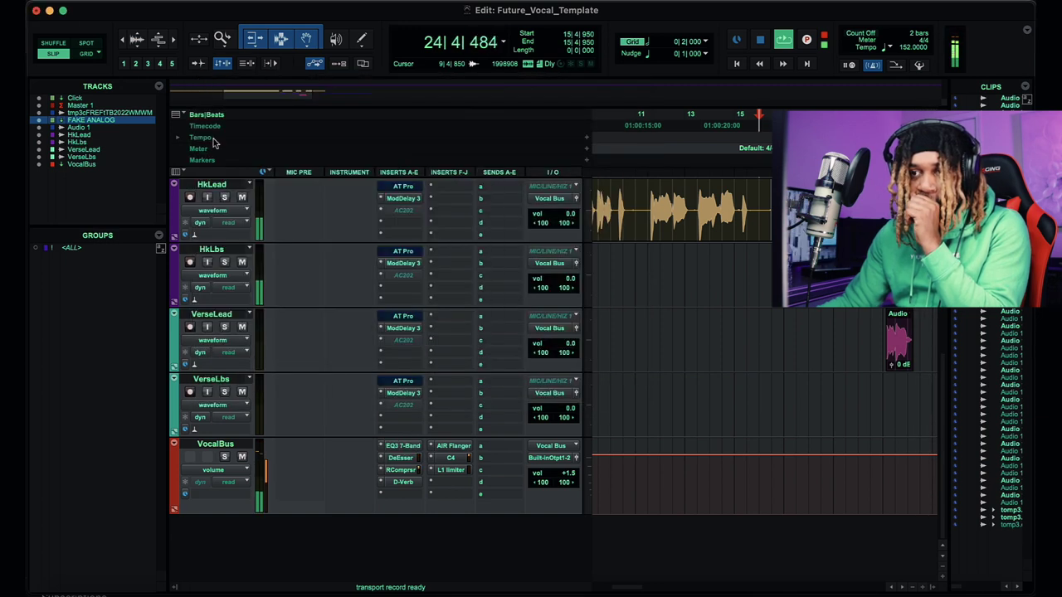
left_click(401, 470)
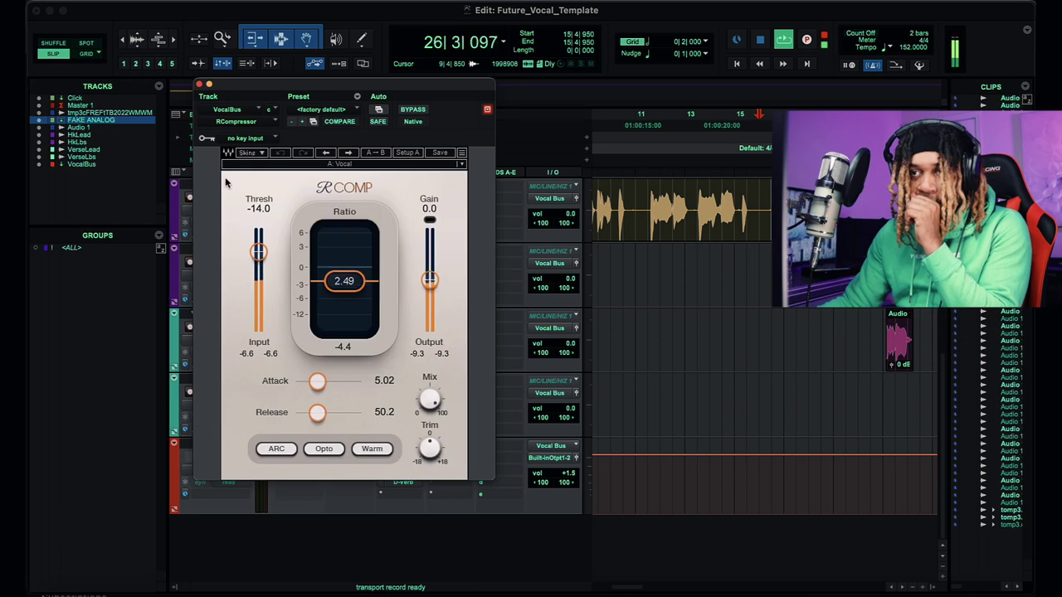
left_click(199, 85)
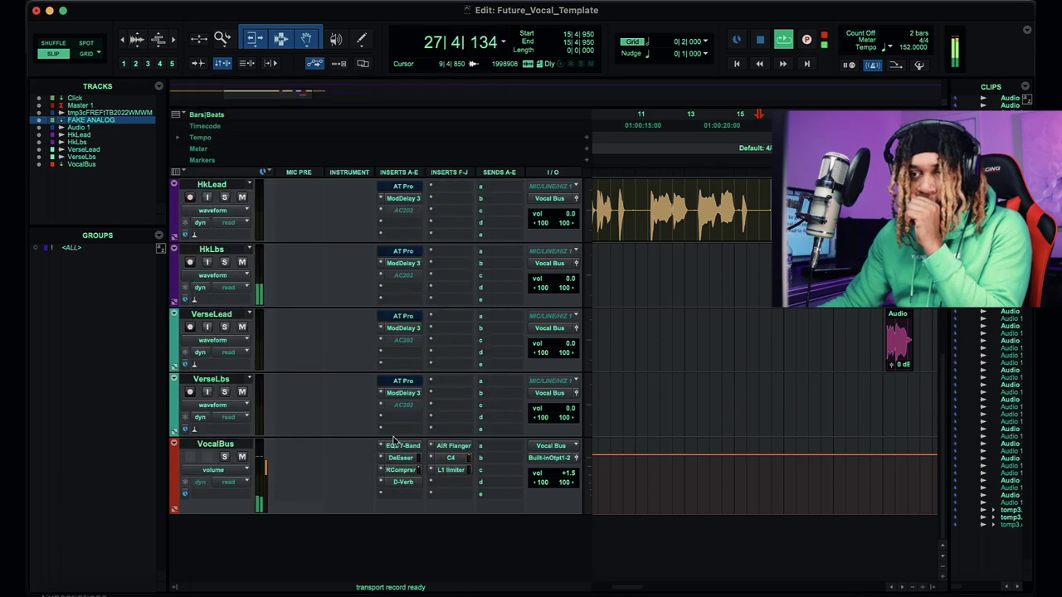
left_click(403, 482)
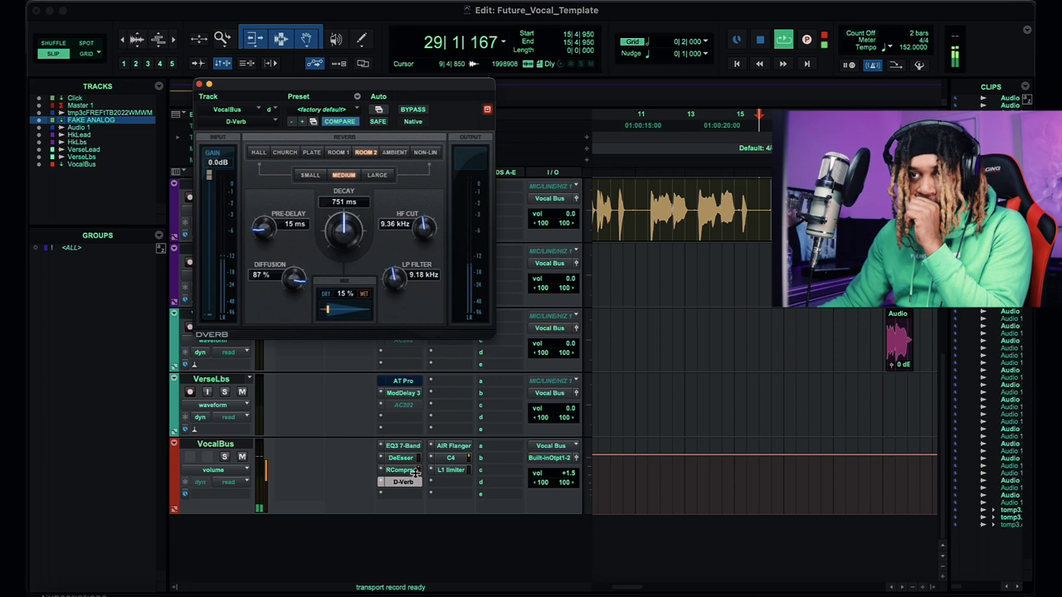
left_click(198, 85)
Step: Review the AIR Flanger, C4 and L1 limiter settings on the VocalBus, closing each plug-in, and stop playback
left_click(454, 446)
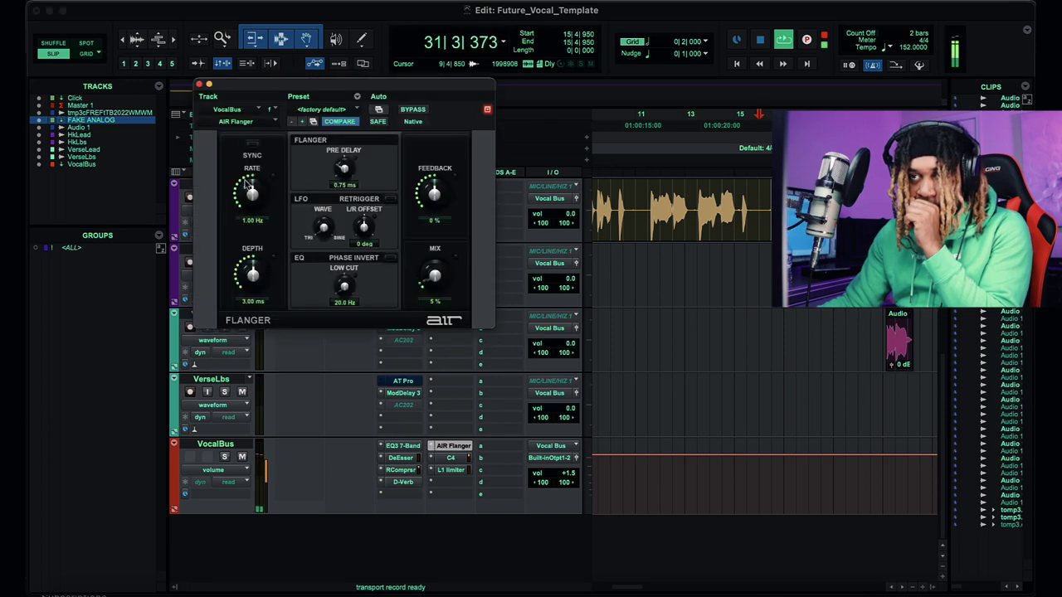
left_click(198, 85)
left_click(461, 458)
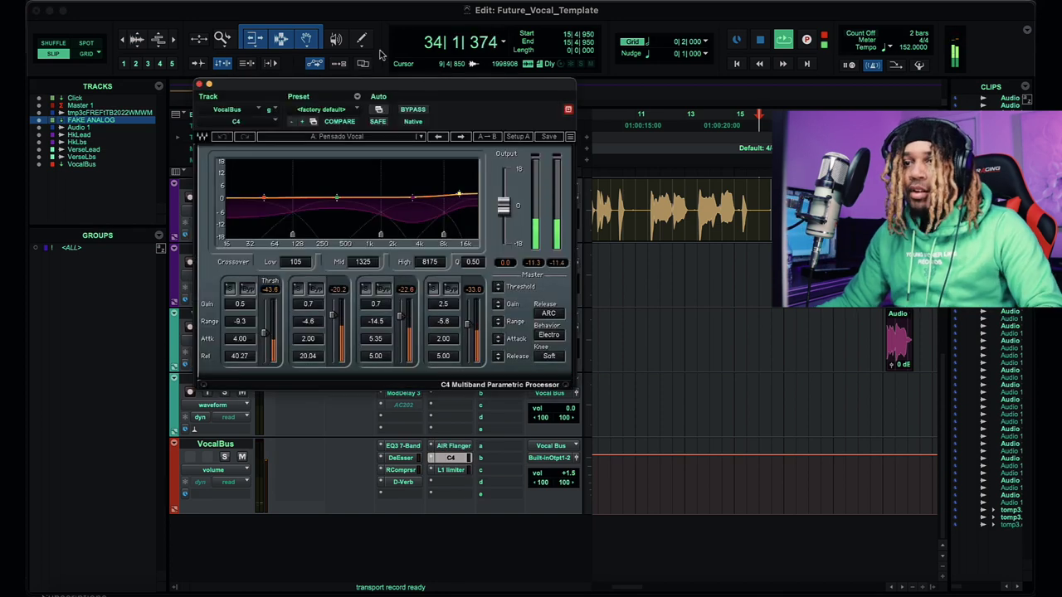
left_click(199, 85)
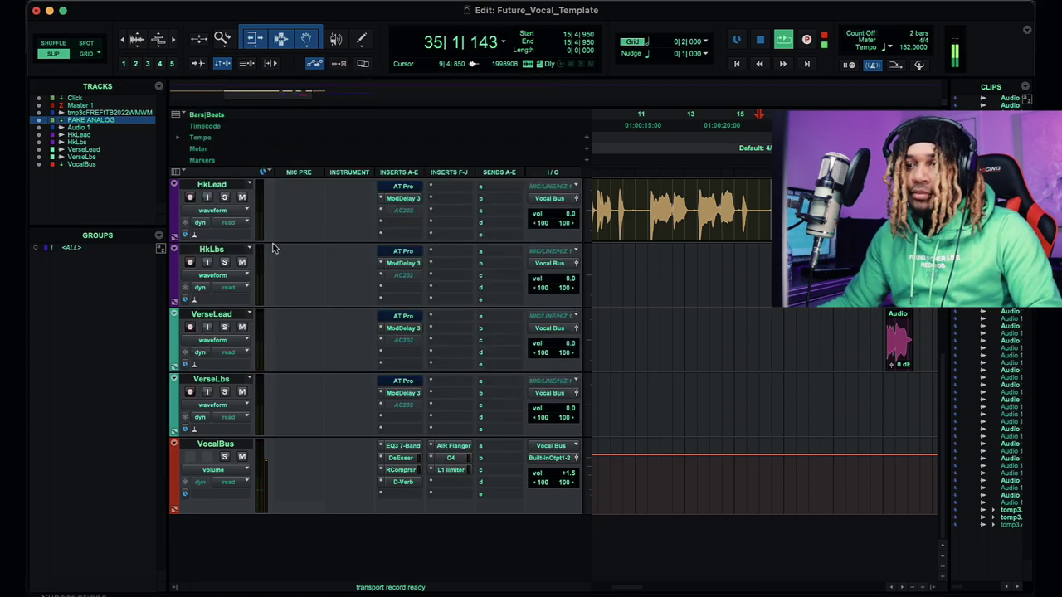
left_click(452, 471)
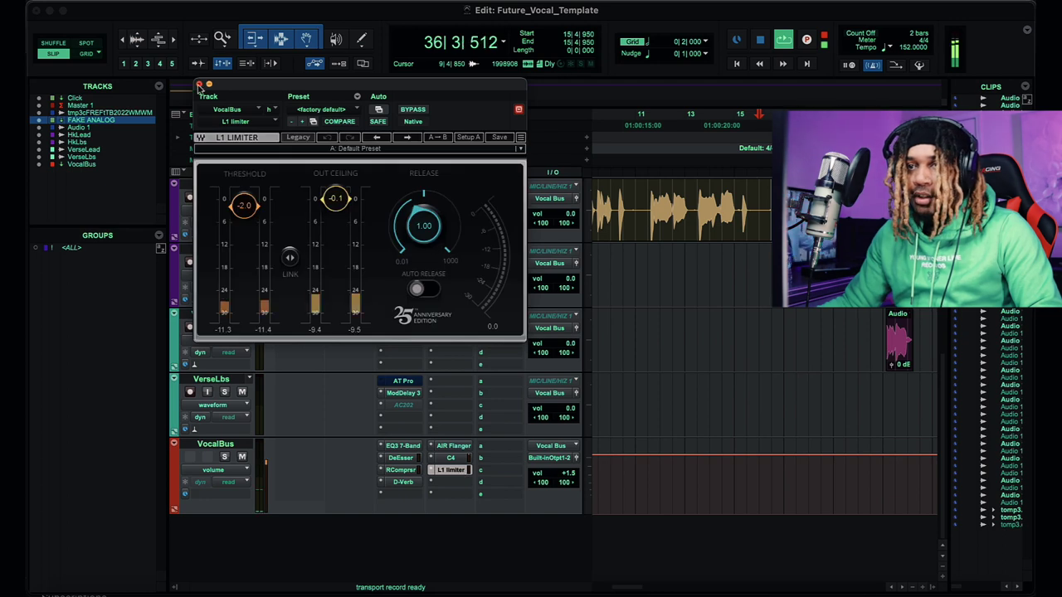
left_click(199, 84)
key("space")
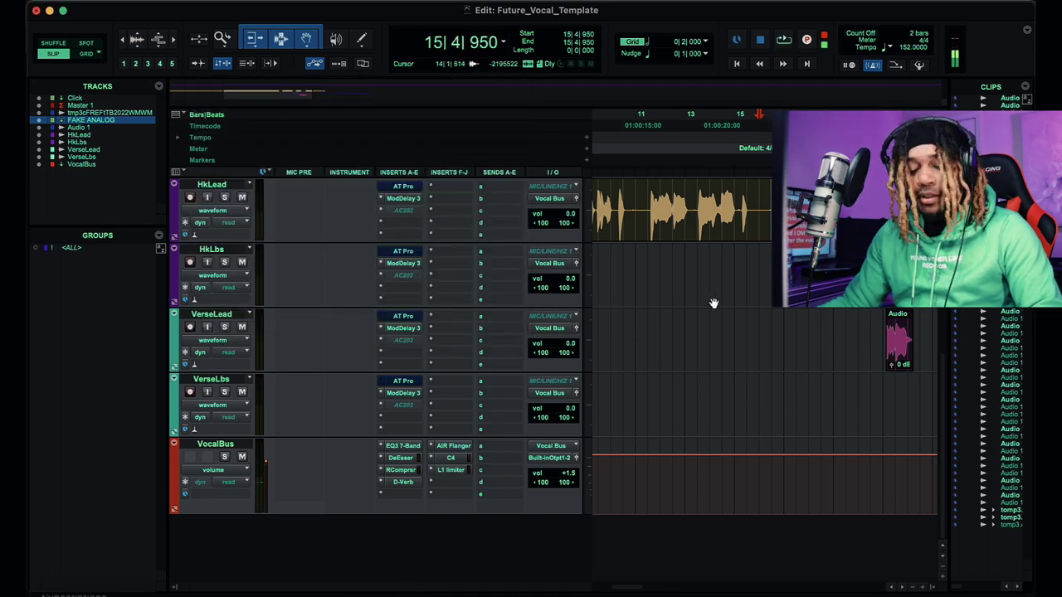
Step: Examine the template's signal chain across the tracks, from the FAKE ANALOG inserts and Audio 1 routing to the VocalBus
key("r")
key("r")
scroll(713, 303, "up", 5)
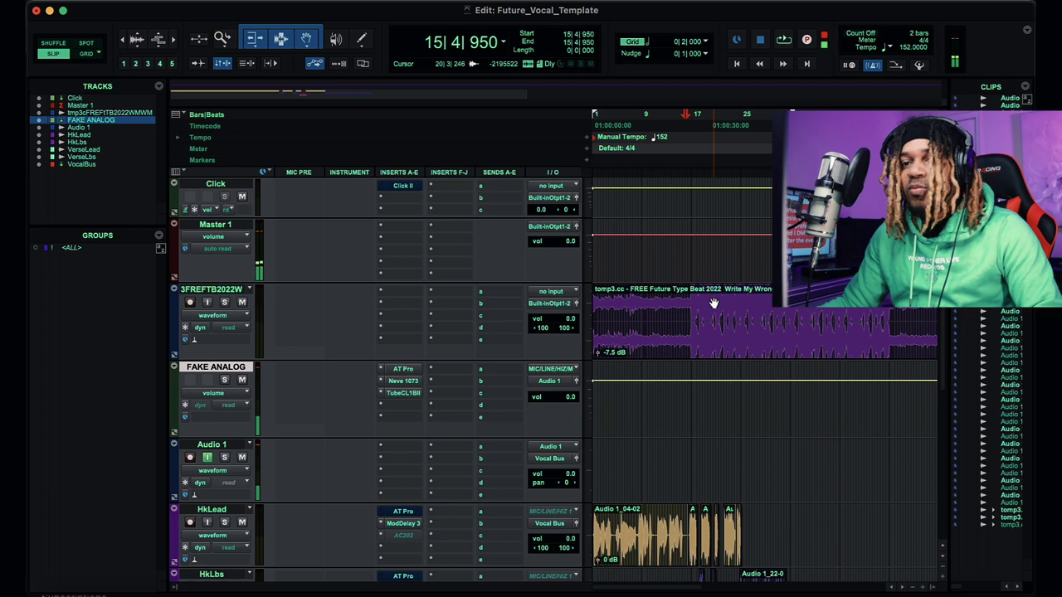
scroll(713, 303, "down", 5)
scroll(714, 303, "up", 5)
scroll(714, 303, "down", 5)
scroll(713, 303, "up", 5)
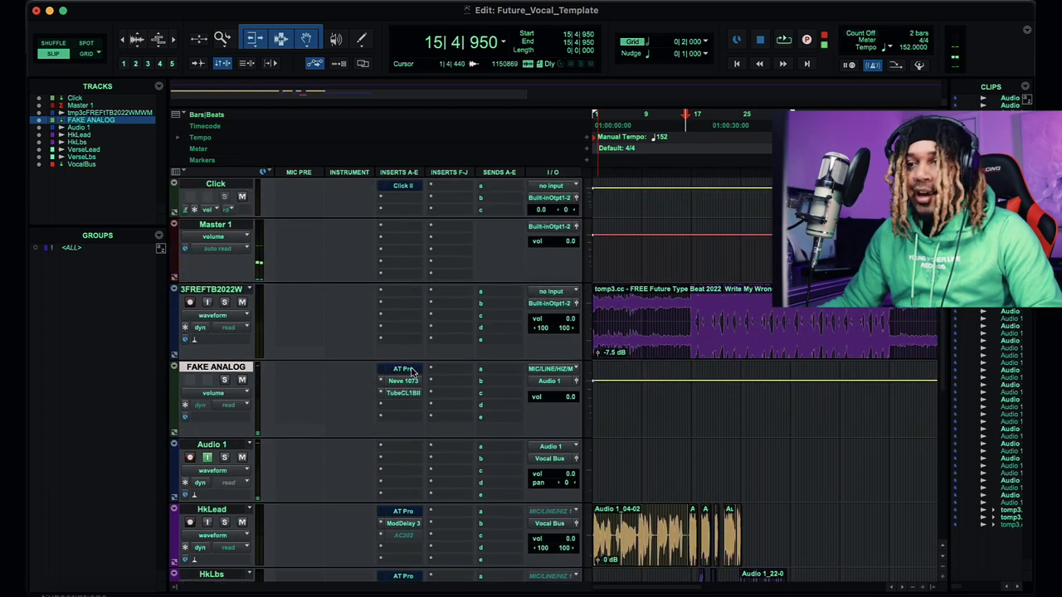
scroll(490, 372, "down", 5)
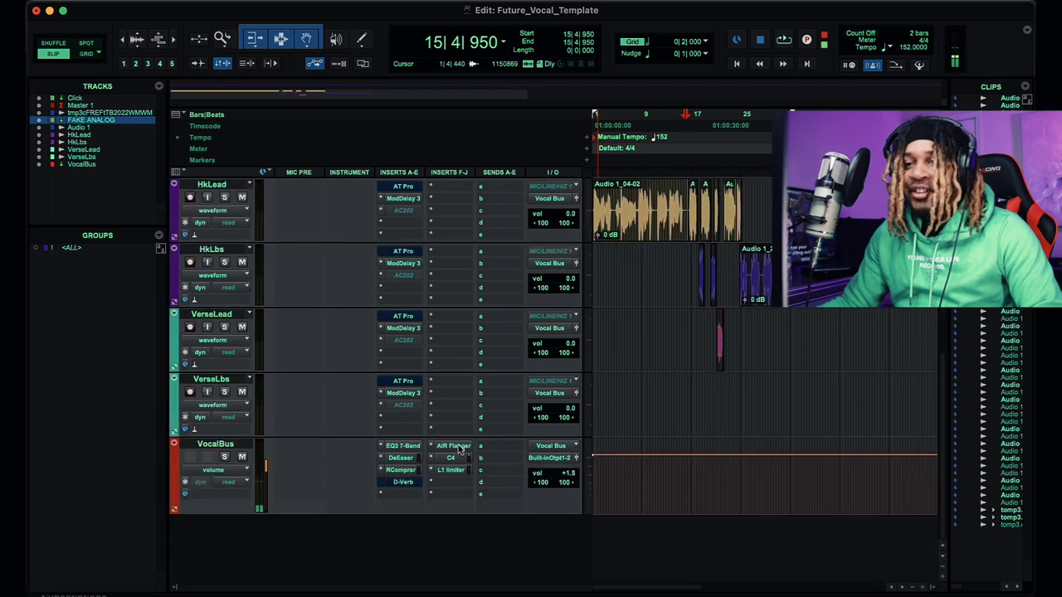
scroll(567, 352, "up", 5)
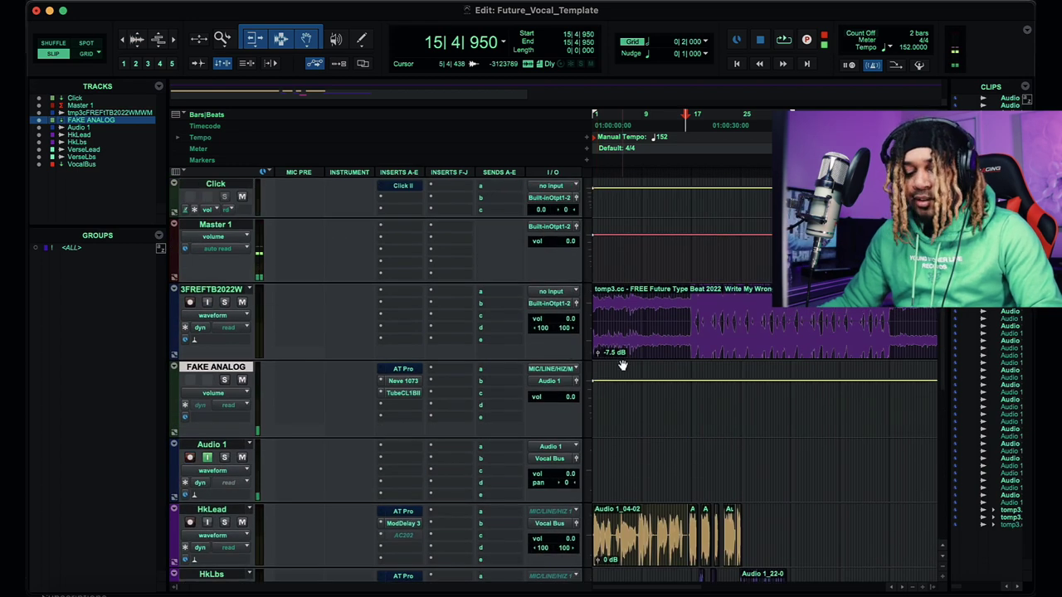
key("t")
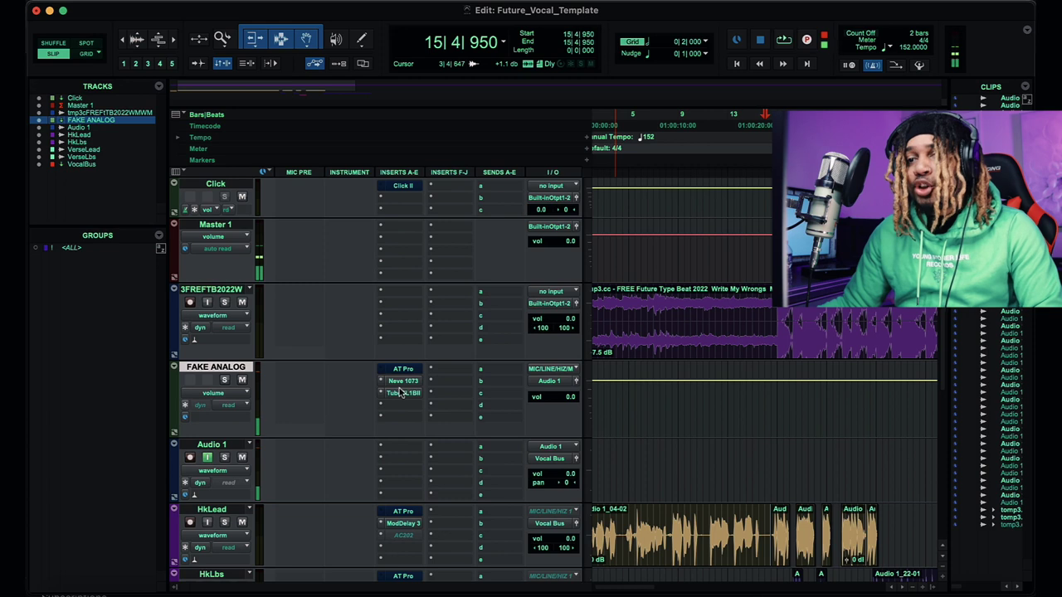
scroll(438, 368, "down", 2)
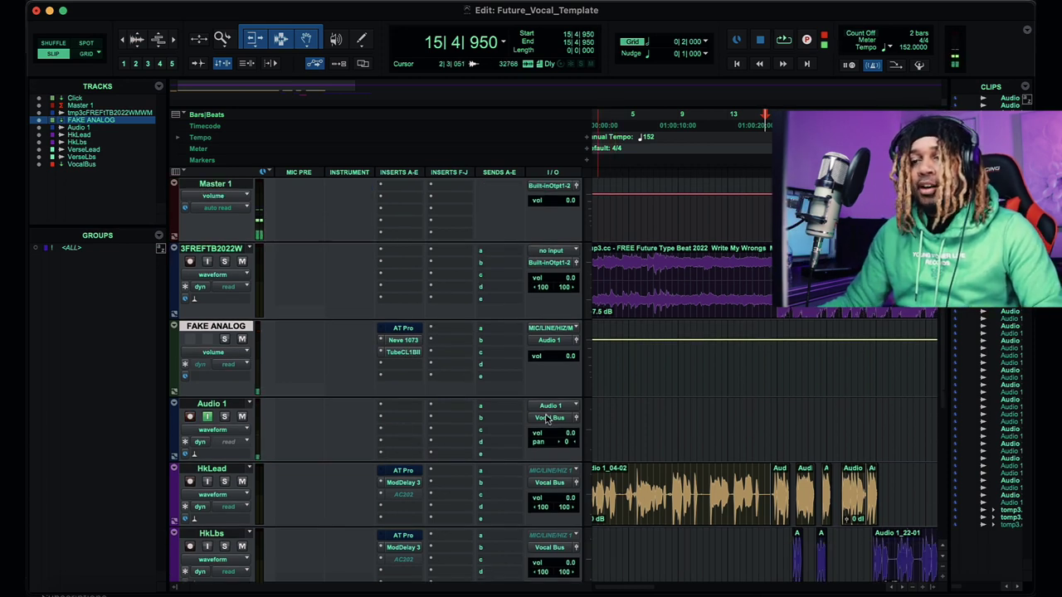
scroll(730, 395, "down", 3)
scroll(730, 400, "up", 1)
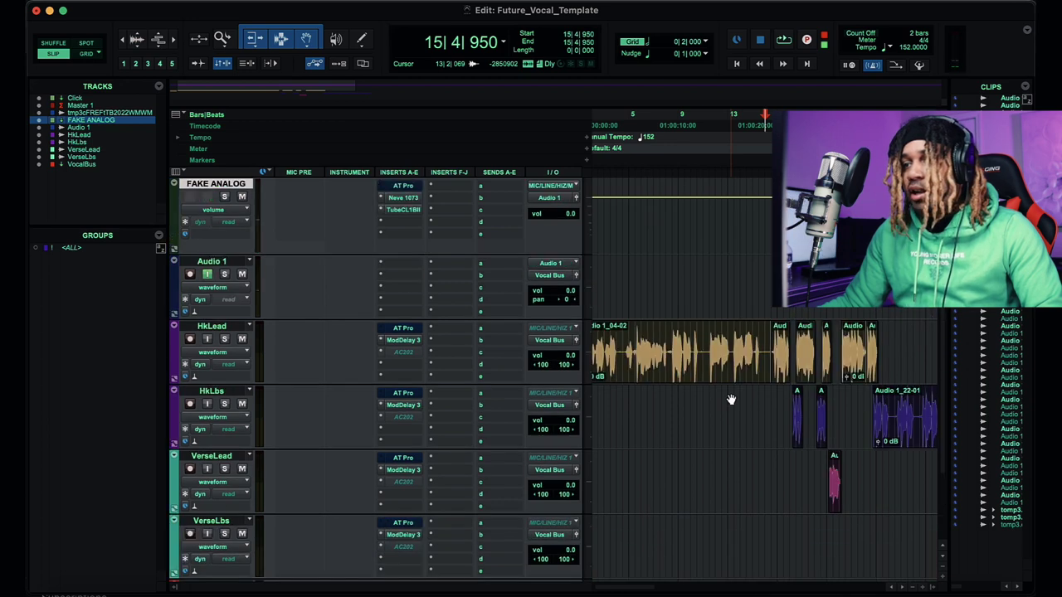
Step: Start playback from 16|3|327, ahead of the phrases in the HkLead clip Audio 1_04-03
scroll(730, 398, "right", 3)
left_click(655, 280)
key("t")
key("t")
key("t")
left_click(826, 282)
key("space")
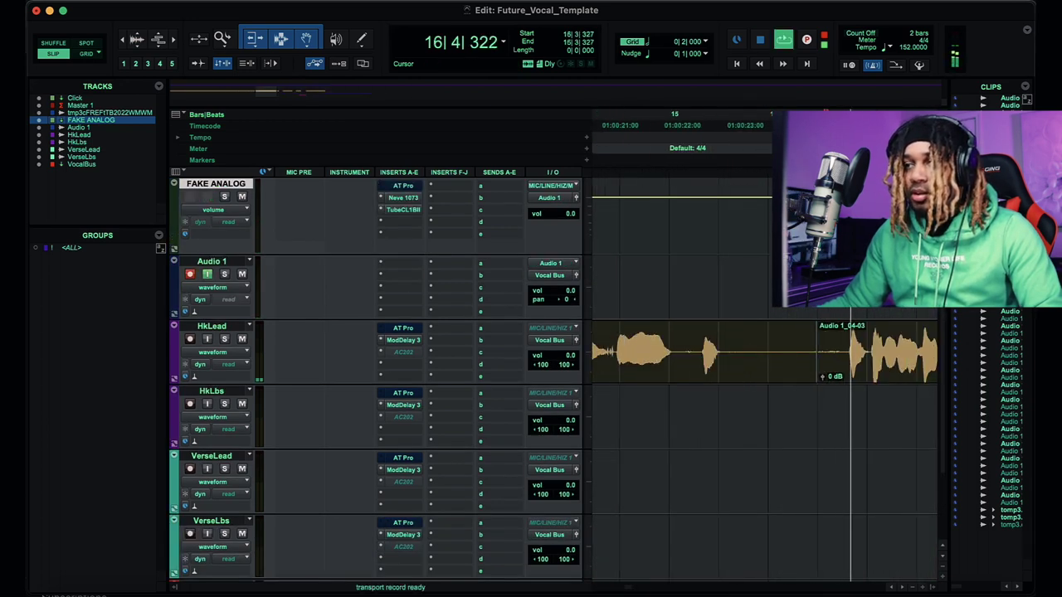
Step: Follow the playback through the HkLead, HkLbs and VerseLead clips up to bar 33
key("r")
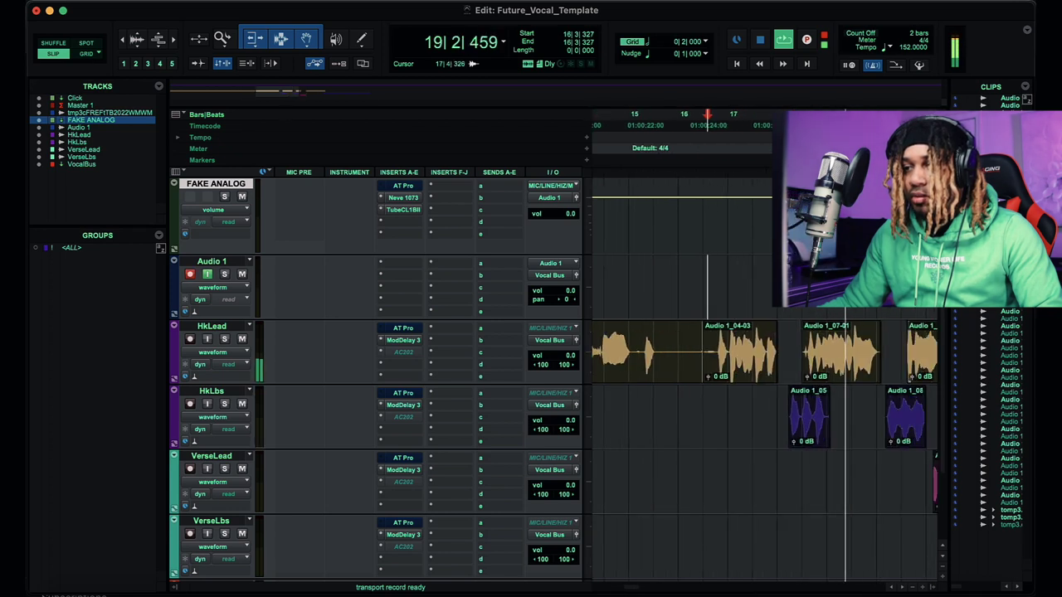
key("t")
key("t")
scroll(826, 282, "right", 3)
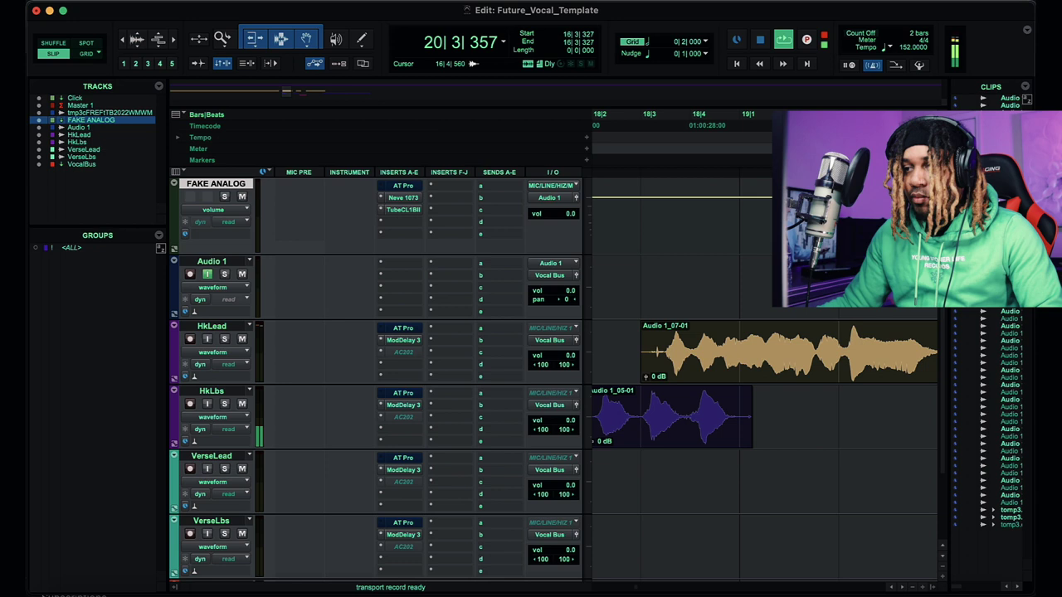
key("r")
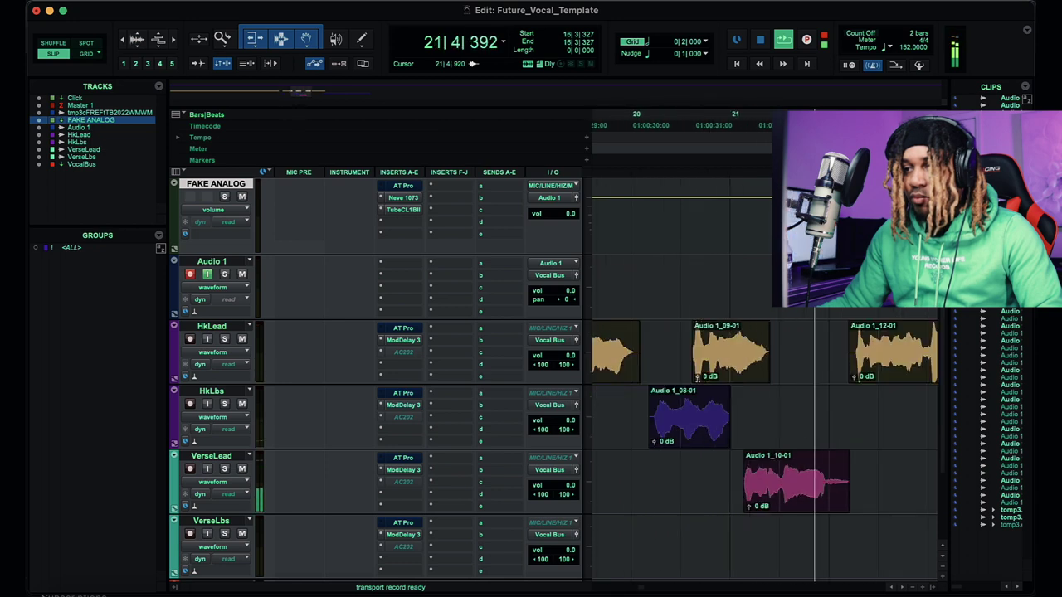
scroll(826, 283, "right", 3)
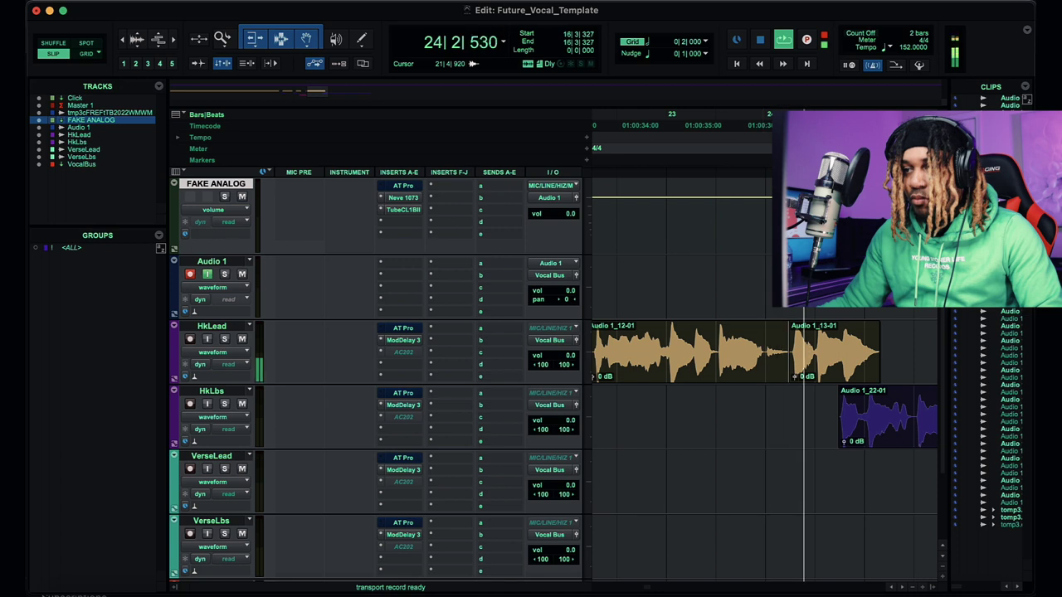
key("r")
key("r")
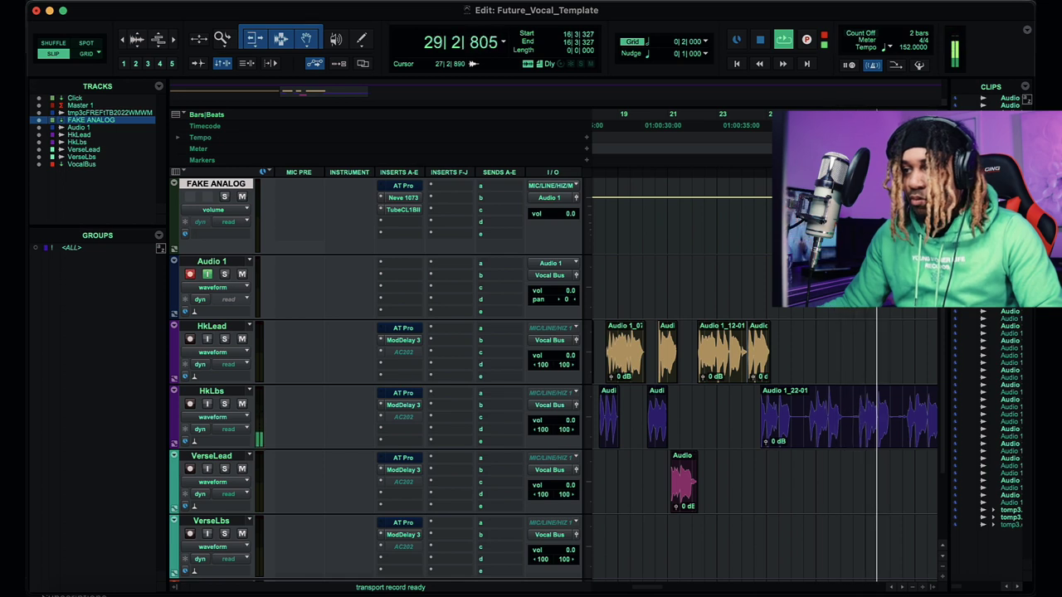
key("r")
key("t")
key("t")
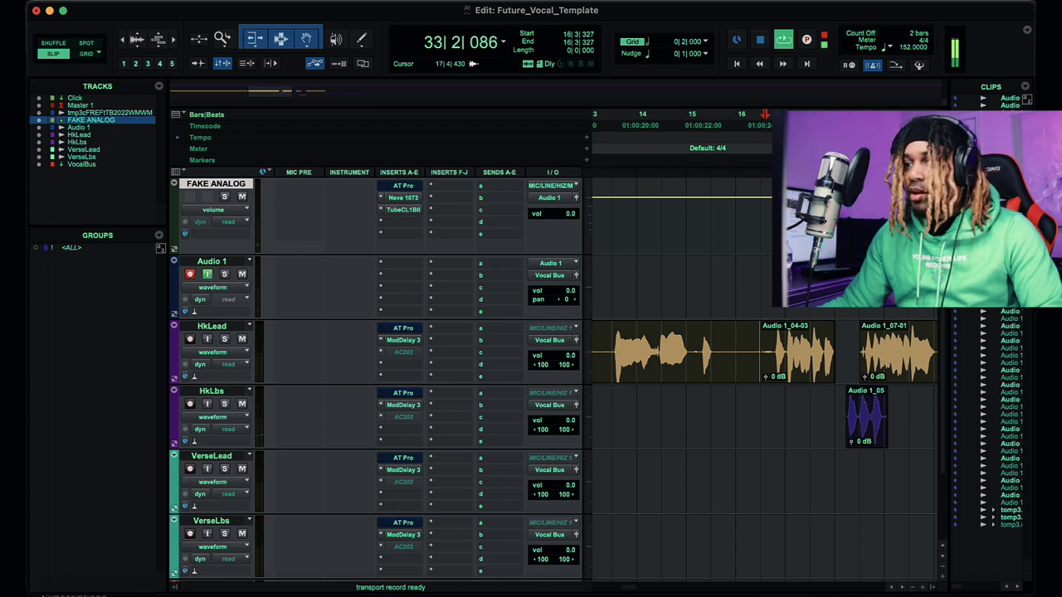
Step: Stop the arrangement playback and show the wider timeline with the beat and FAKE ANALOG tracks
key("space")
key("r")
key("r")
scroll(769, 287, "up", 3)
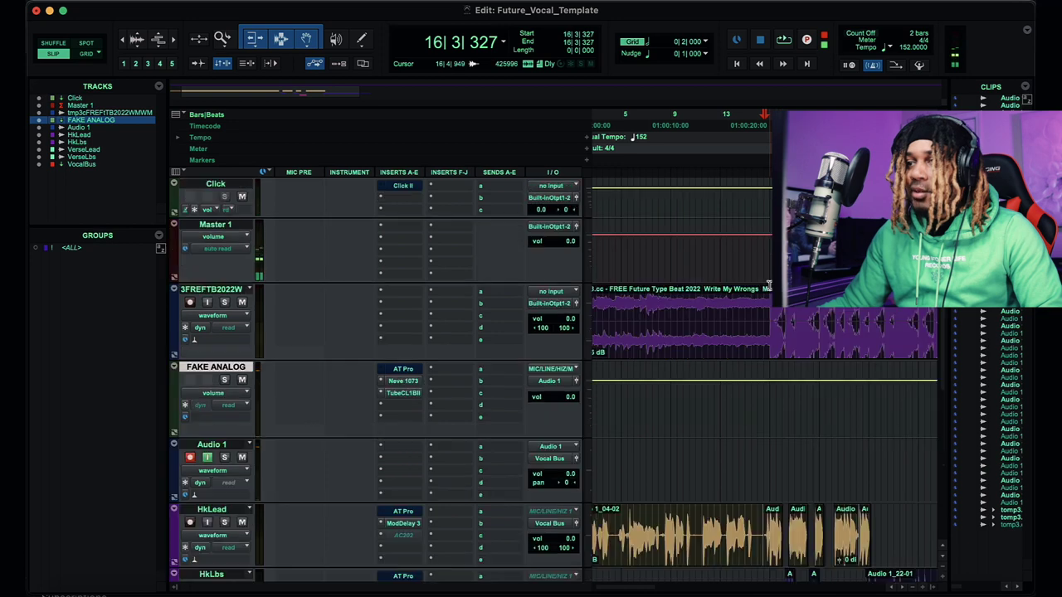
Step: Look over the template's full track stack, from Click and Master 1 through FAKE ANALOG and Audio 1 to the VocalBus
scroll(769, 286, "down", 6)
scroll(770, 287, "up", 6)
scroll(769, 286, "down", 4)
scroll(769, 286, "down", 1)
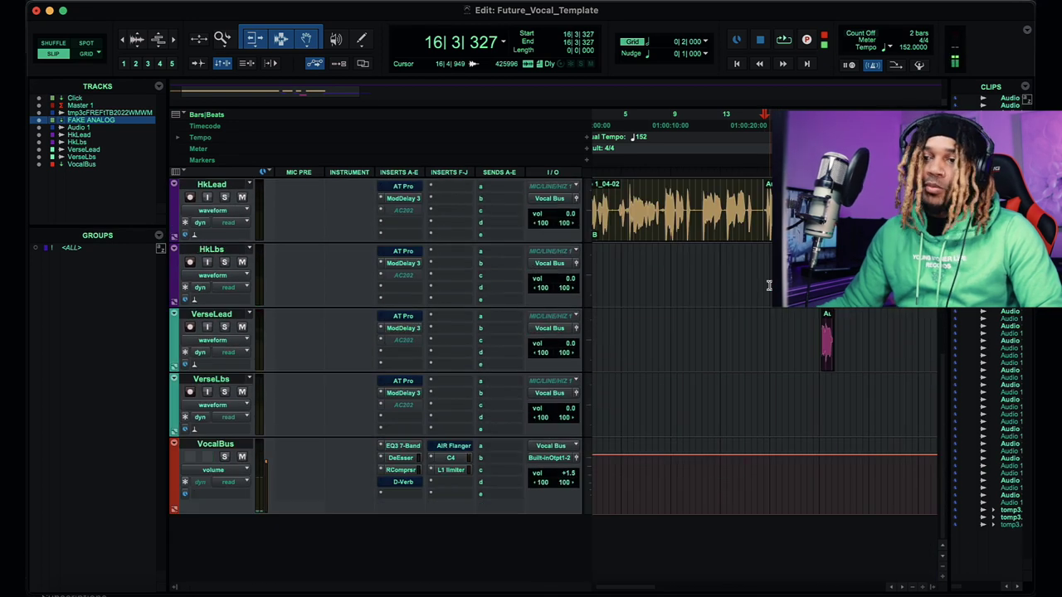
scroll(769, 286, "up", 5)
scroll(769, 286, "down", 1)
scroll(769, 286, "down", 4)
scroll(769, 286, "up", 5)
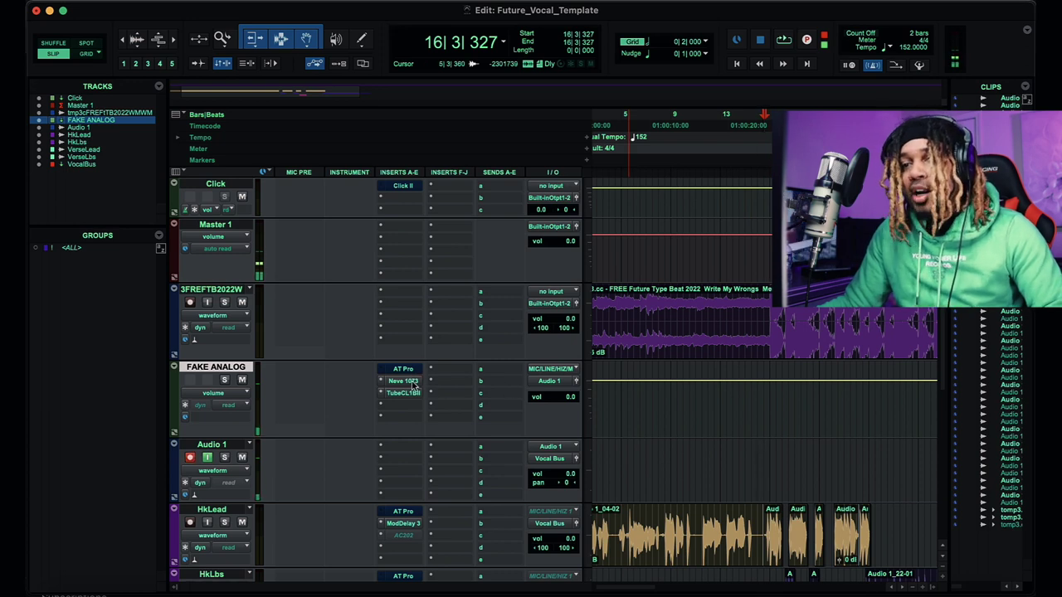
scroll(678, 404, "down", 3)
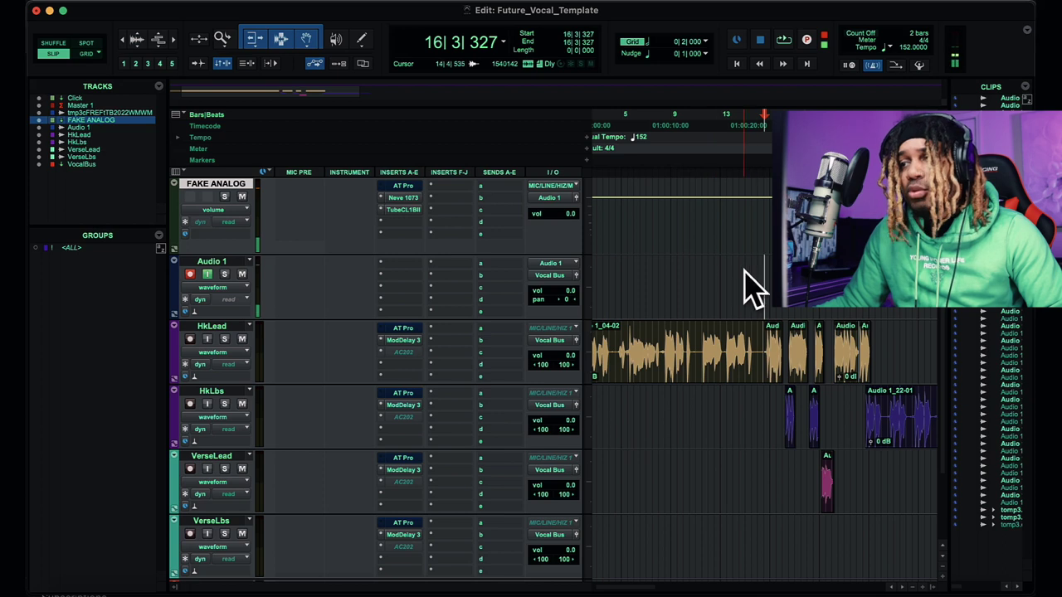
scroll(757, 362, "down", 2)
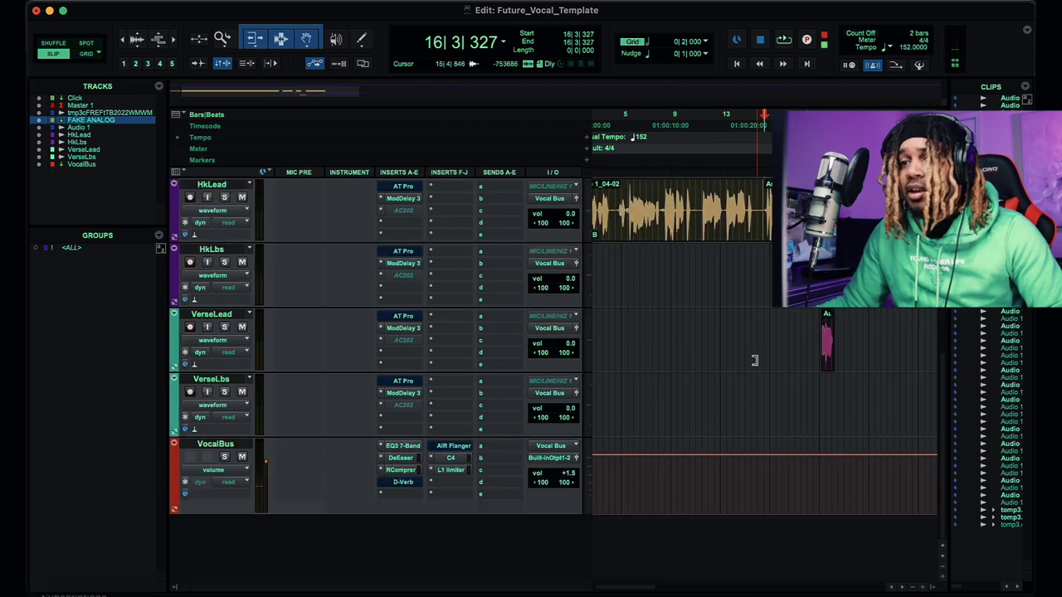
Step: Review the EQ3 7-Band, DeEsser and RCompressor settings on the VocalBus, closing each plug-in
left_click(404, 446)
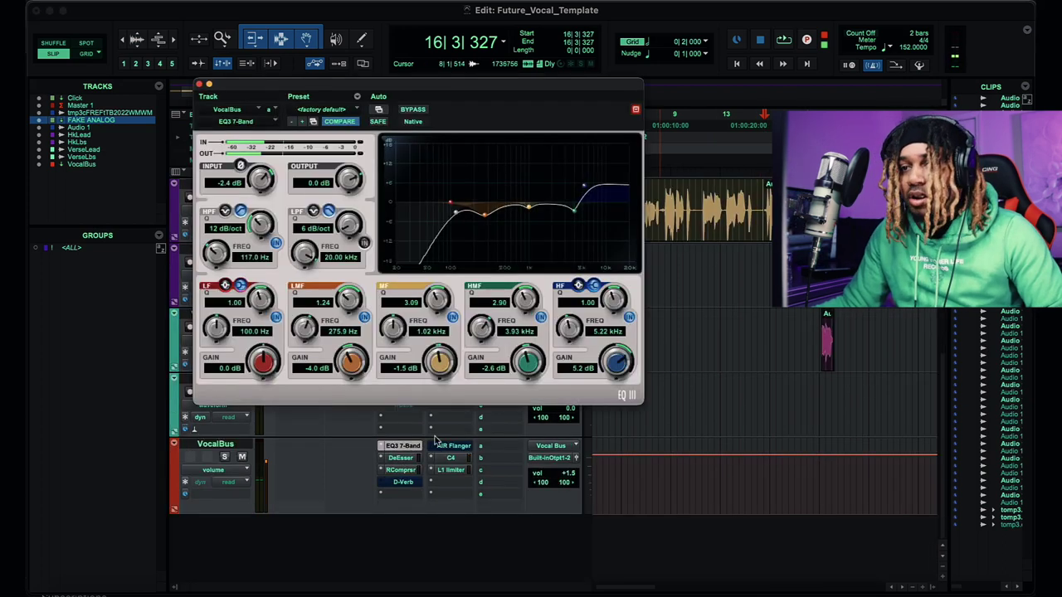
left_click(199, 84)
left_click(401, 458)
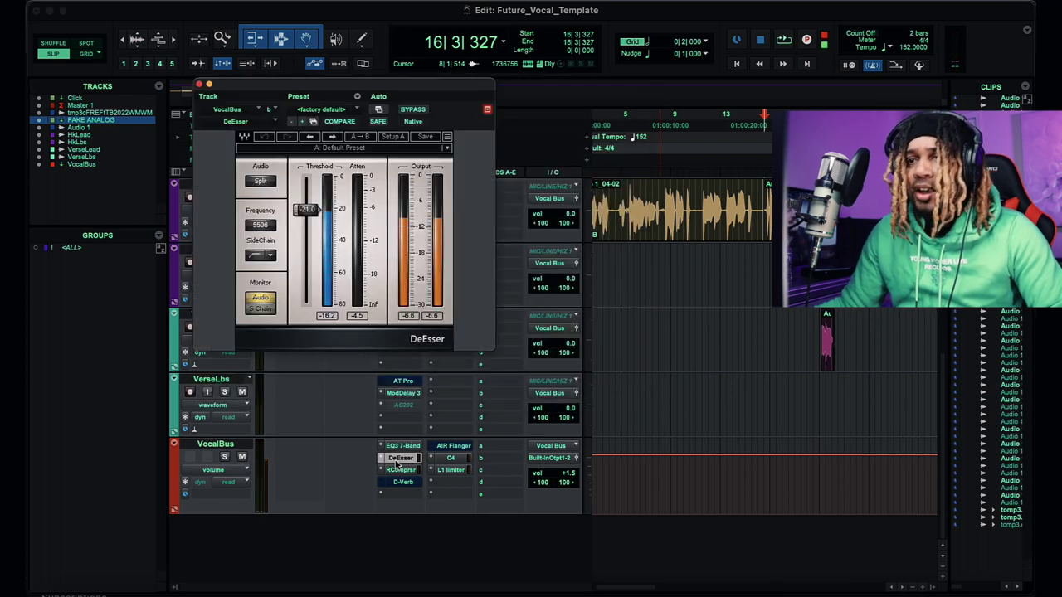
left_click(200, 85)
left_click(401, 470)
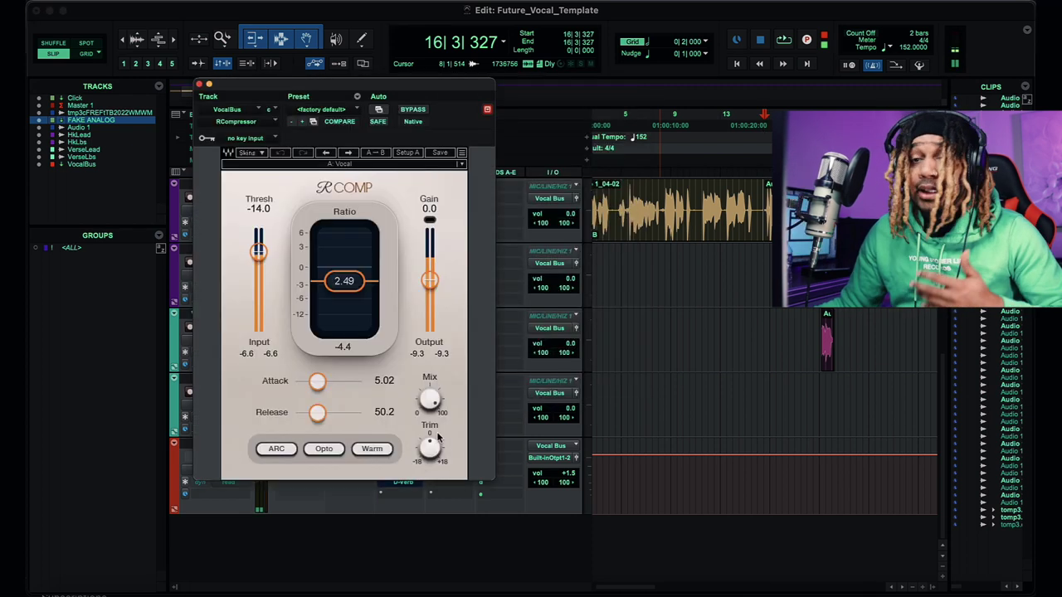
left_click(200, 85)
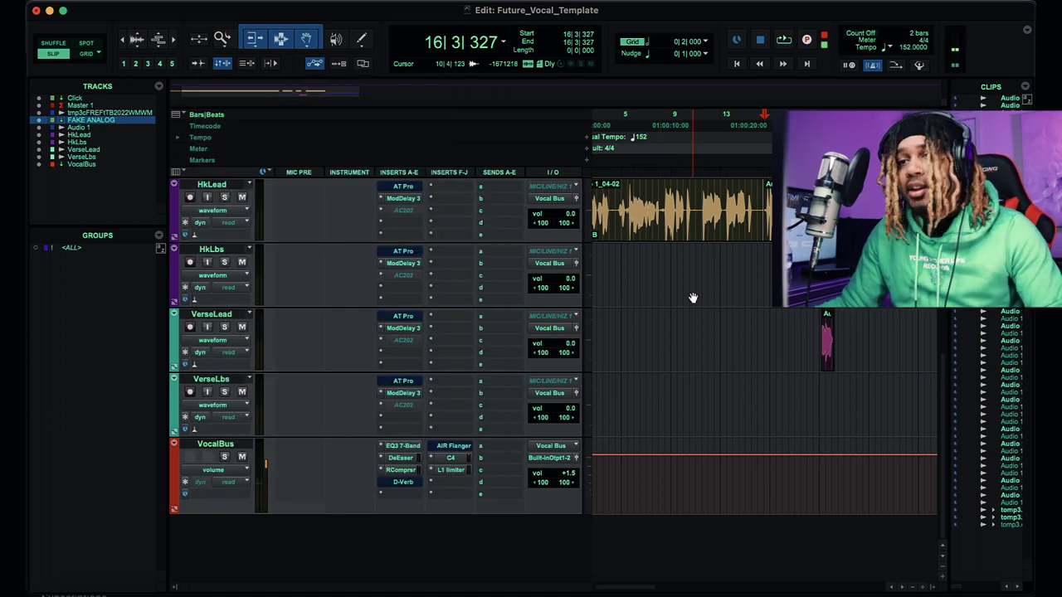
Step: Compare the inserts on FAKE ANALOG and the hook and verse tracks with the VocalBus plug-in chain
scroll(315, 369, "up", 4)
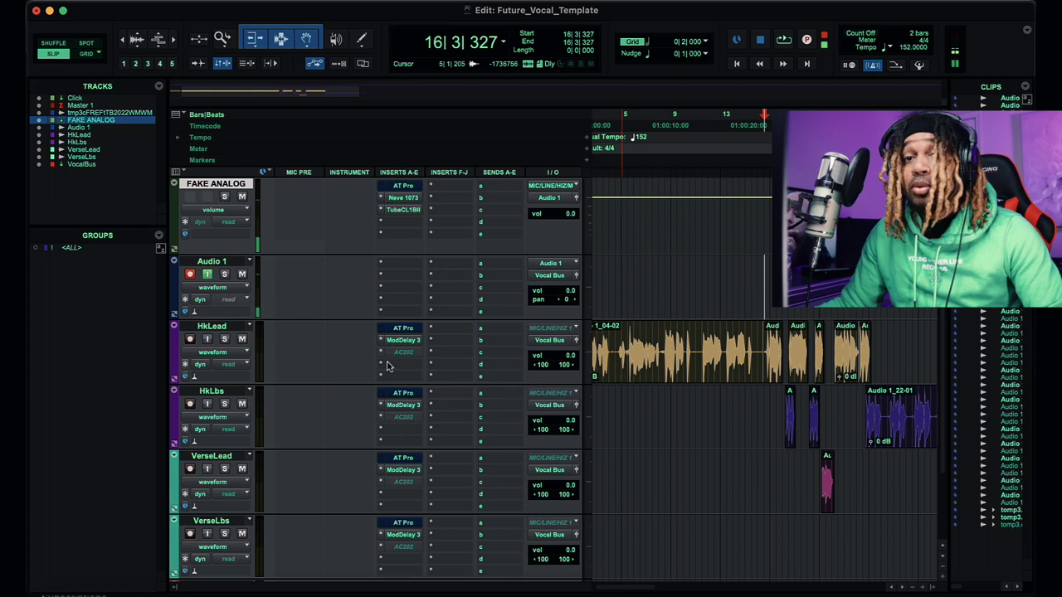
scroll(603, 469, "down", 4)
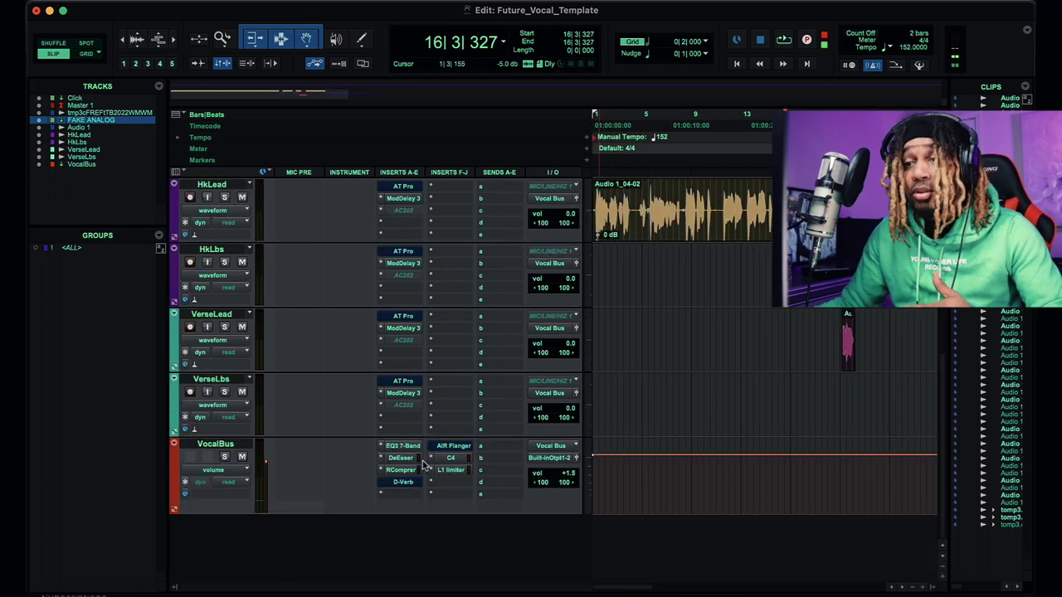
scroll(508, 382, "up", 4)
scroll(508, 381, "down", 4)
scroll(508, 382, "up", 4)
scroll(509, 382, "down", 4)
scroll(739, 330, "right", 3)
scroll(739, 329, "left", 2)
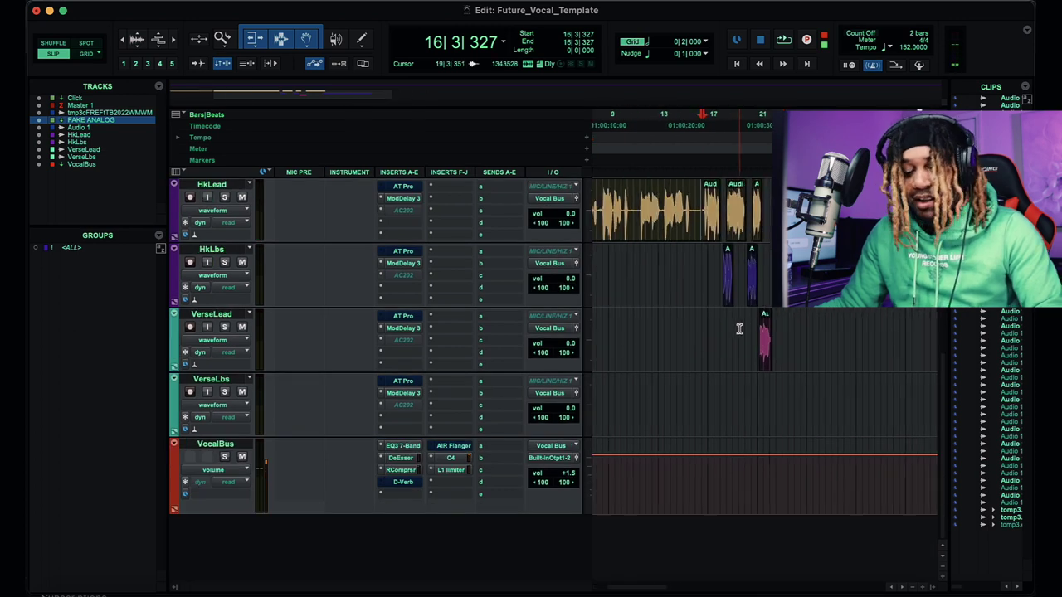
Step: Examine the arranged HkLead, HkLbs and VerseLead clips around bars 20 to 24, together with the surrounding beat and bus tracks
key("t")
key("t")
scroll(795, 336, "up", 1)
scroll(771, 345, "down", 3)
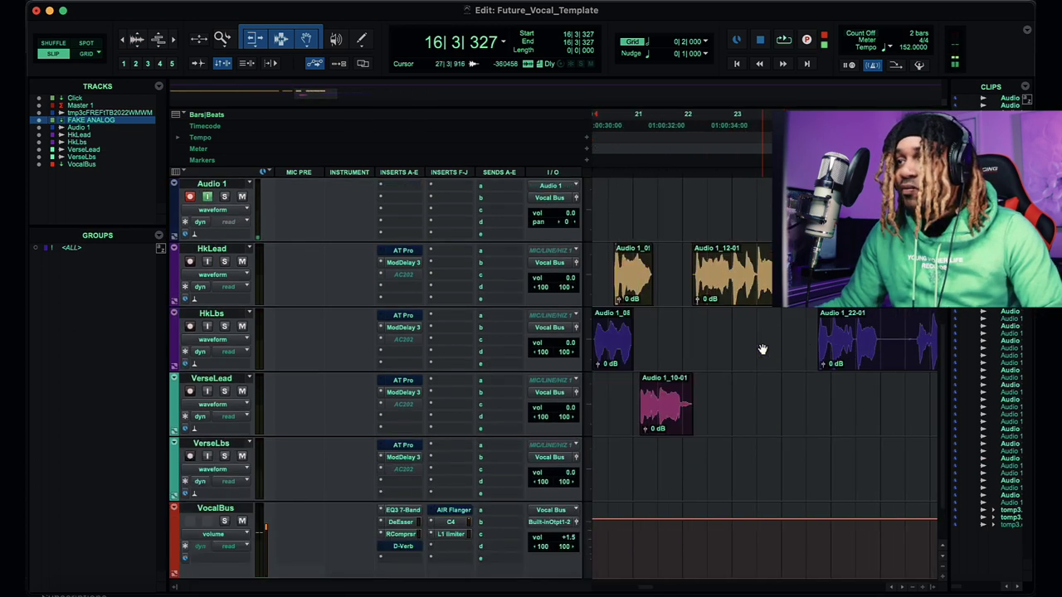
scroll(761, 349, "down", 2)
scroll(744, 346, "up", 4)
scroll(744, 346, "down", 4)
scroll(744, 346, "up", 4)
scroll(744, 346, "down", 1)
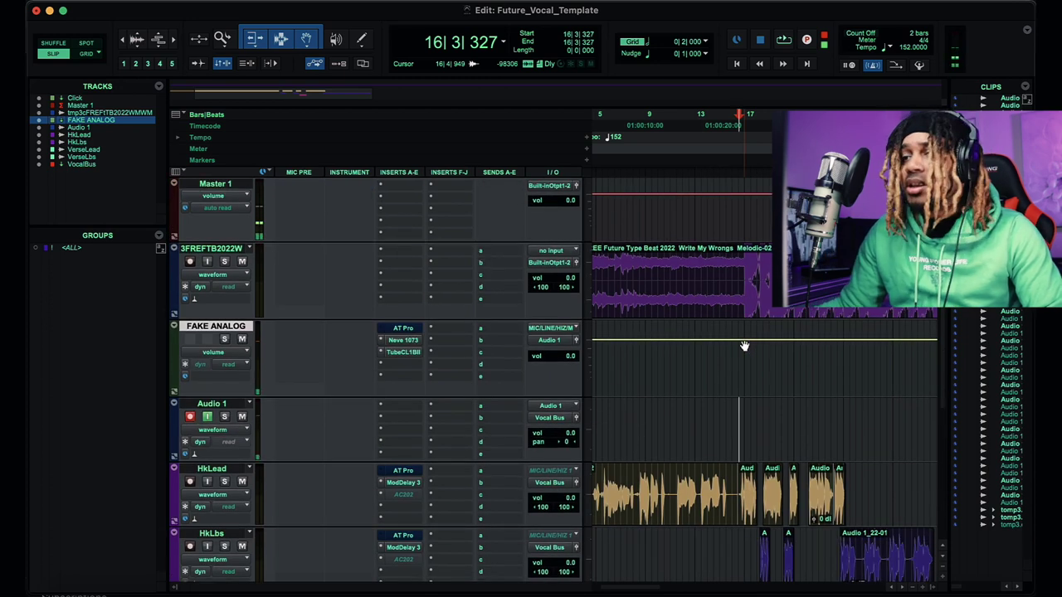
key("space")
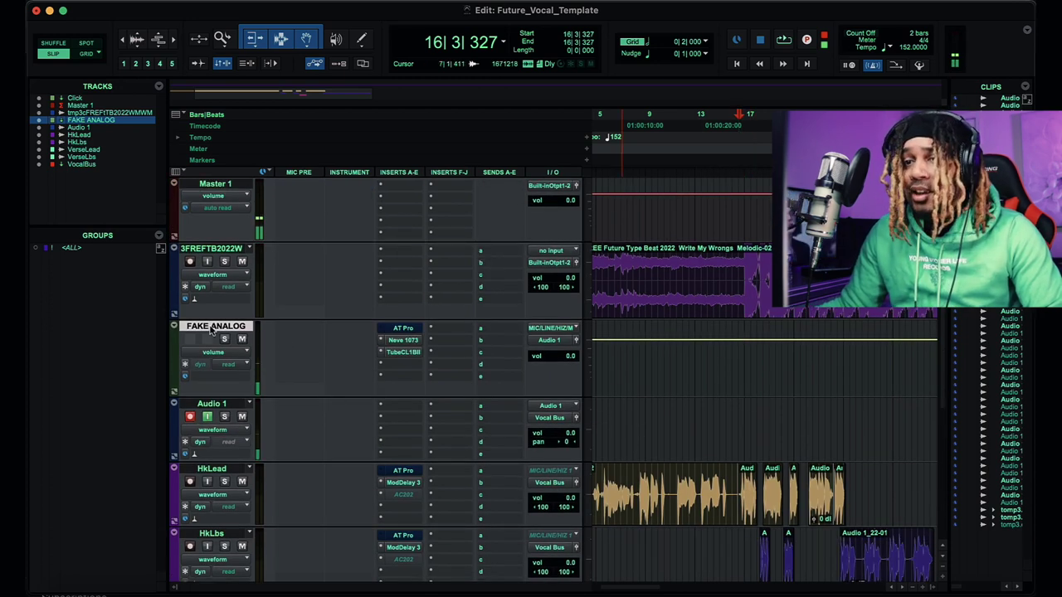
left_click(212, 249)
scroll(245, 298, "down", 1)
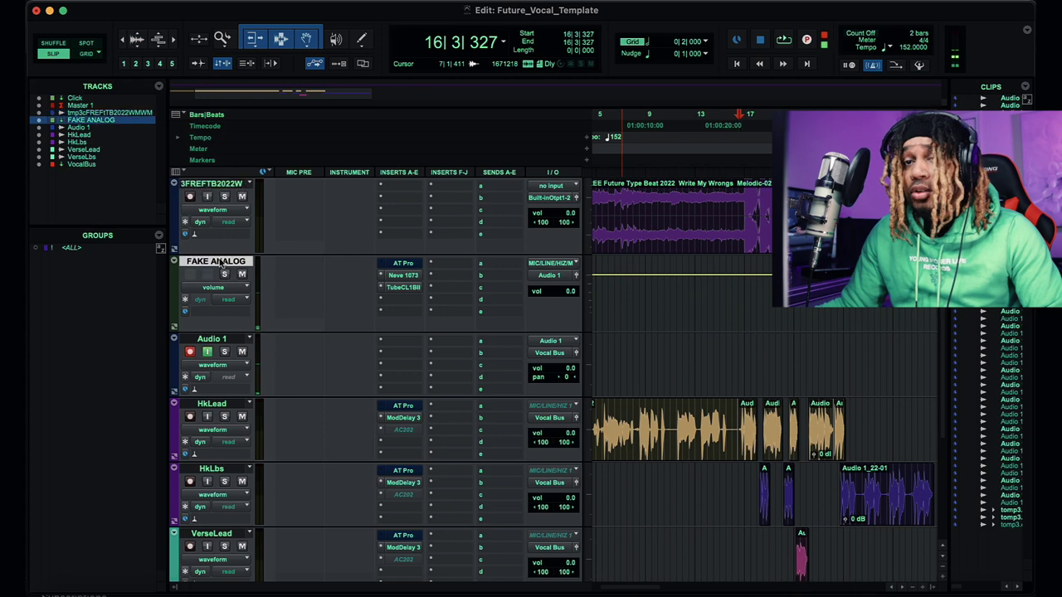